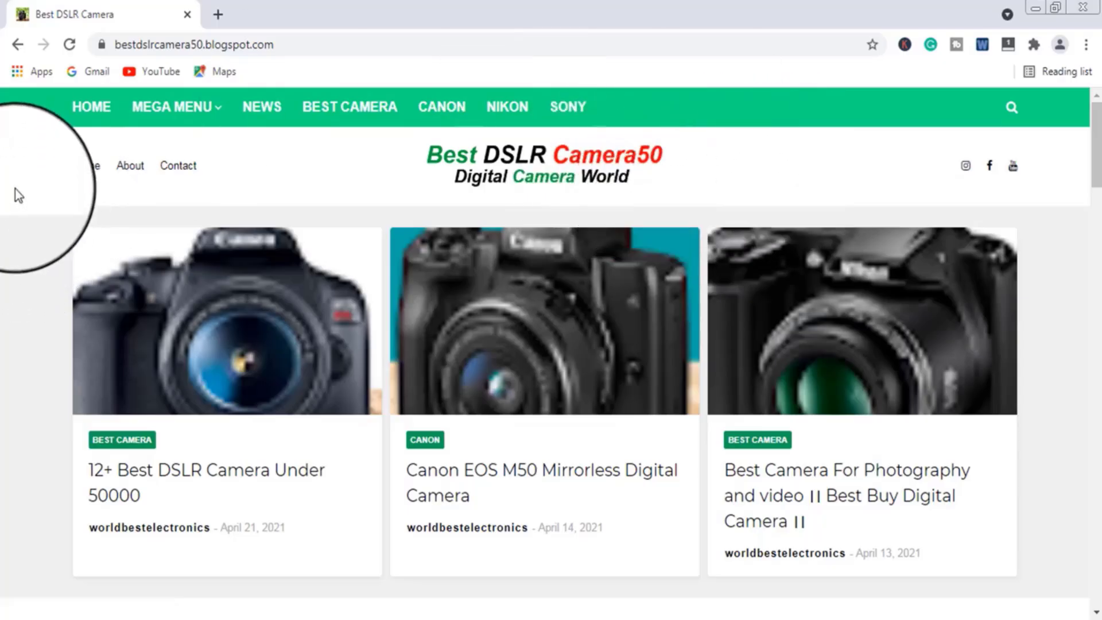
- Examine the sample camera blog's homepage, from the featured posts down to the footer
{"action": "scroll", "coordinate": [445, 284], "scroll_direction": "down", "scroll_amount": 13}
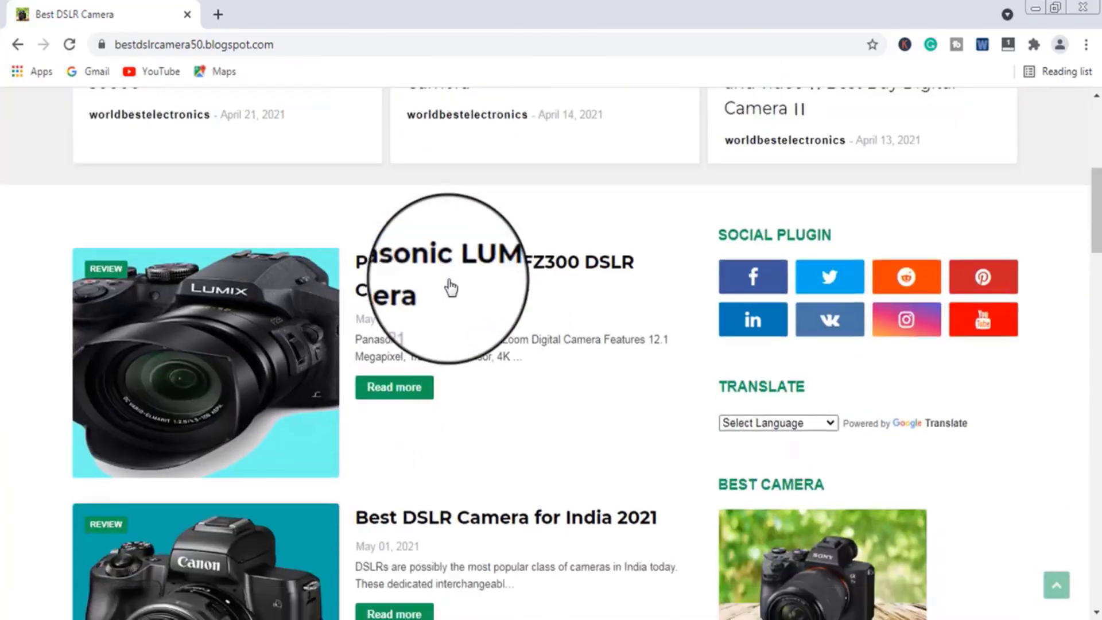
{"action": "scroll", "coordinate": [453, 288], "scroll_direction": "down", "scroll_amount": 8}
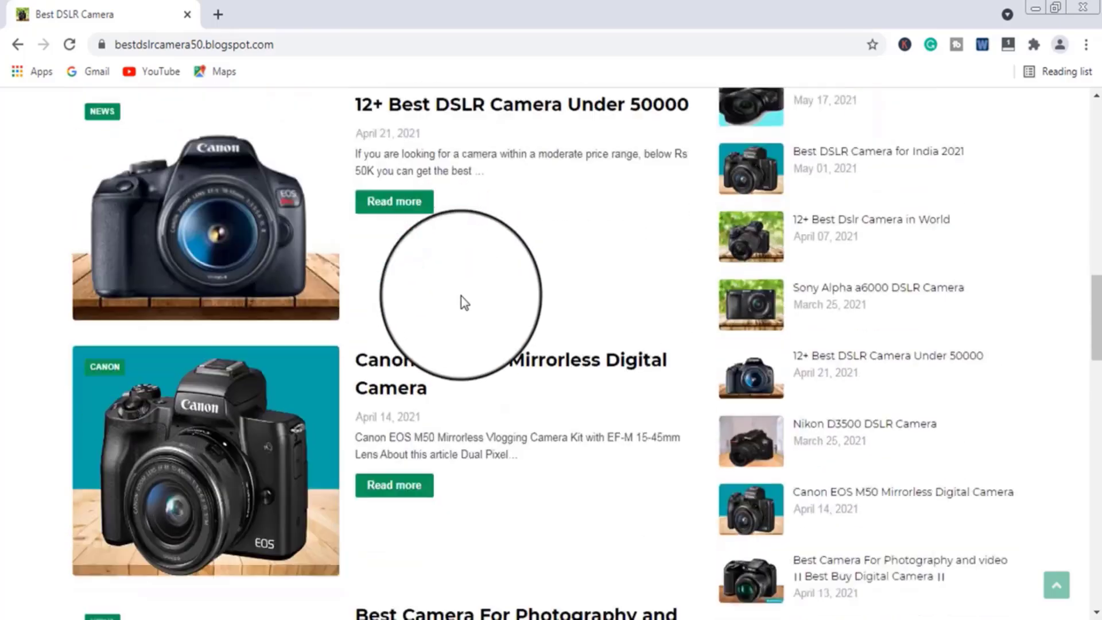
{"action": "scroll", "coordinate": [462, 298], "scroll_direction": "down", "scroll_amount": 15}
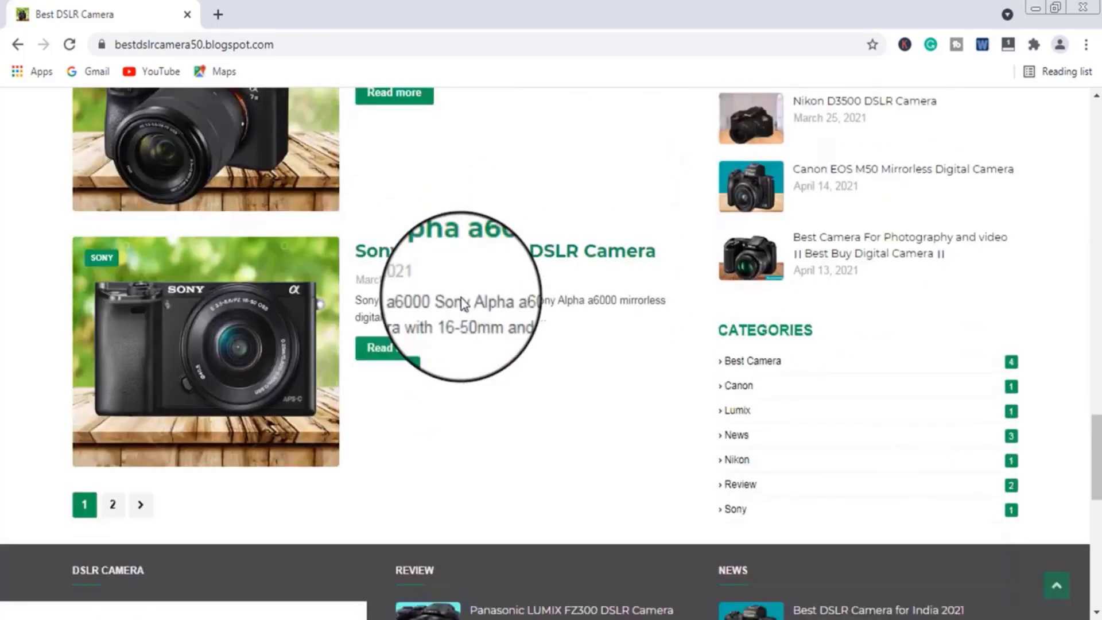
{"action": "scroll", "coordinate": [462, 301], "scroll_direction": "down", "scroll_amount": 5}
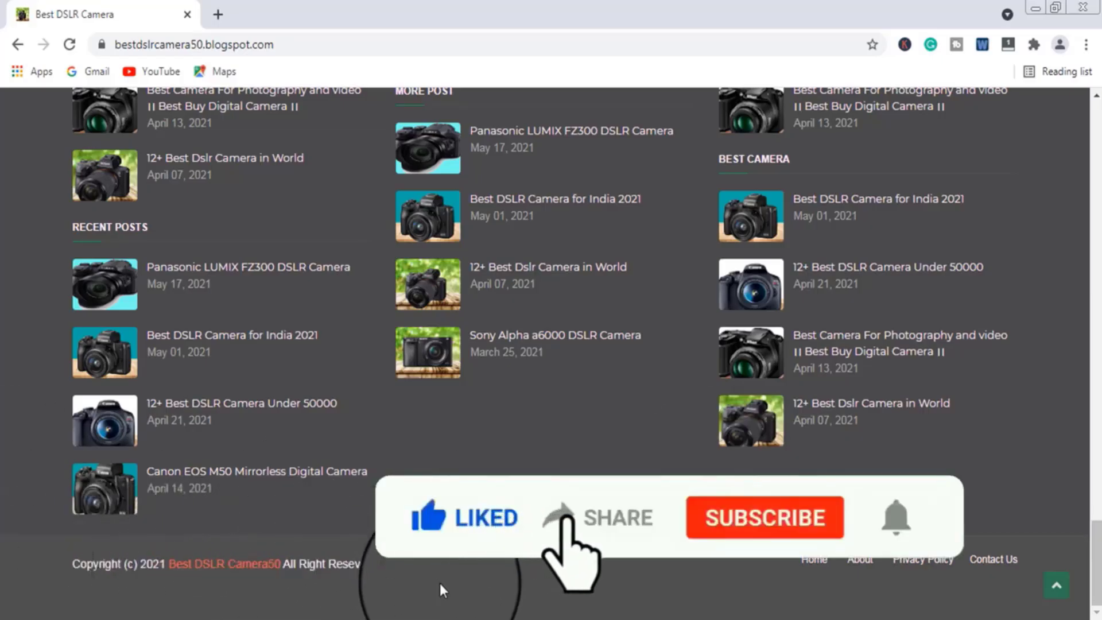
{"action": "scroll", "coordinate": [428, 536], "scroll_direction": "up", "scroll_amount": 1}
{"action": "scroll", "coordinate": [413, 488], "scroll_direction": "up", "scroll_amount": 20}
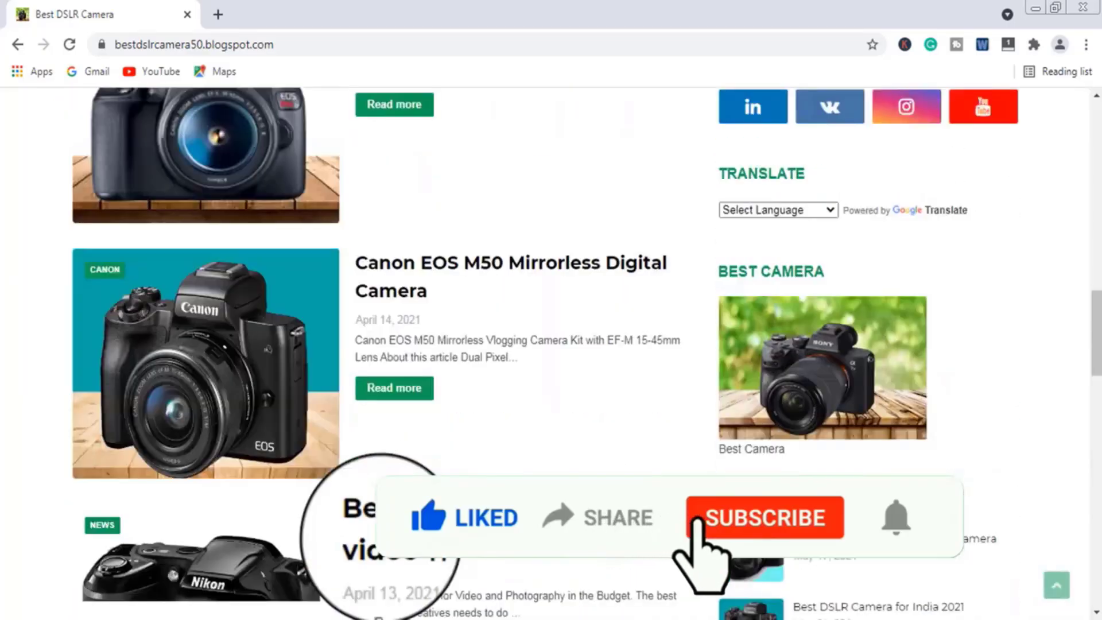
{"action": "scroll", "coordinate": [379, 540], "scroll_direction": "up", "scroll_amount": 10}
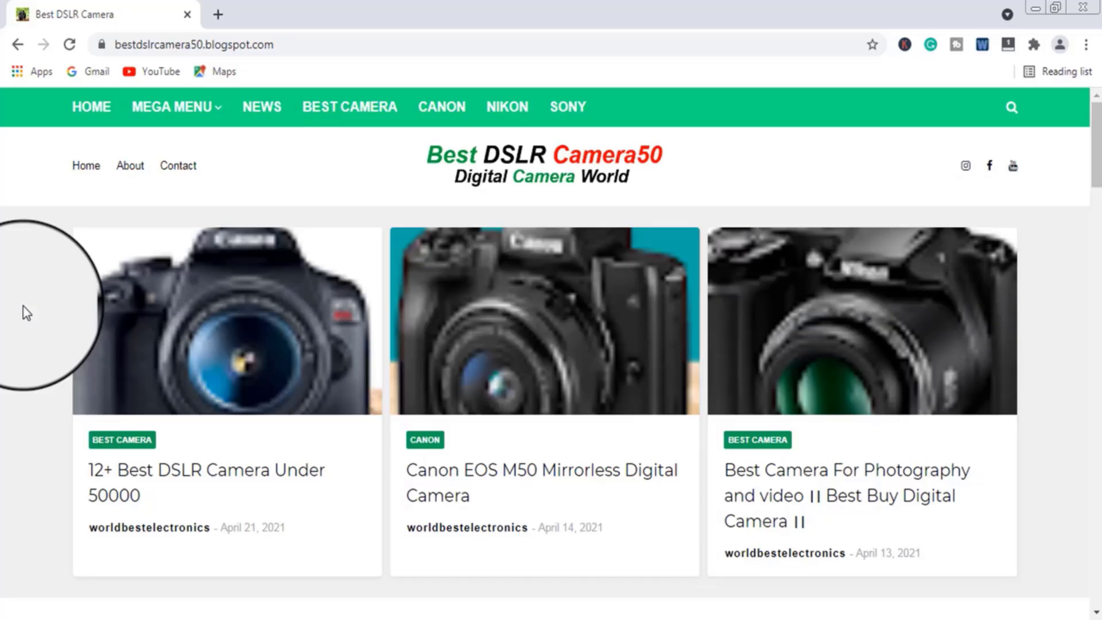
{"action": "scroll", "coordinate": [26, 313], "scroll_direction": "down", "scroll_amount": 10}
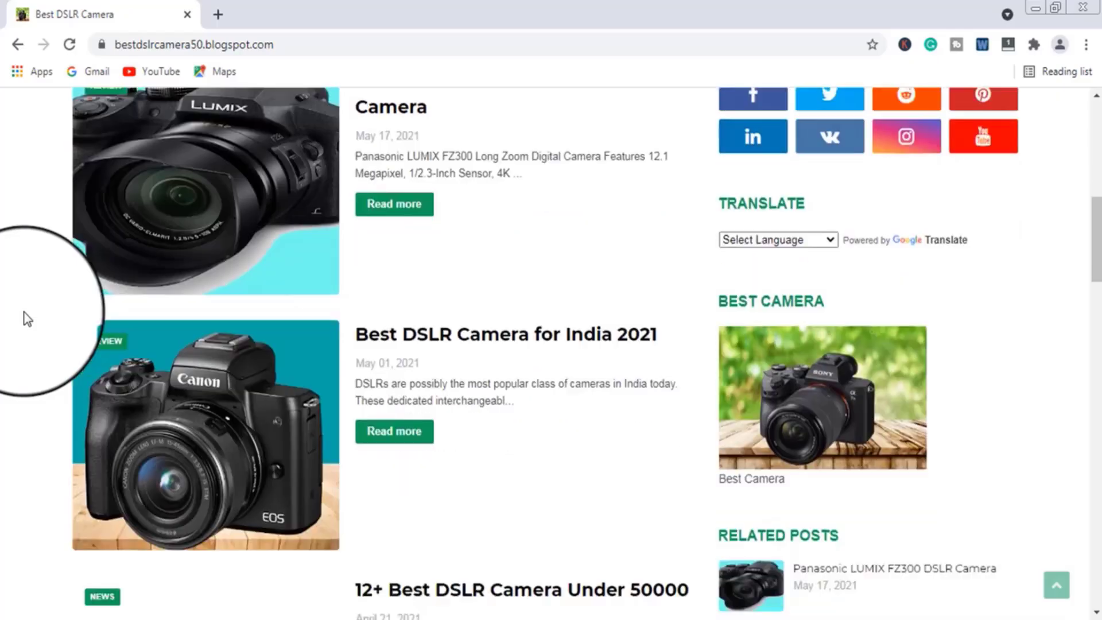
{"action": "scroll", "coordinate": [26, 318], "scroll_direction": "up", "scroll_amount": 10}
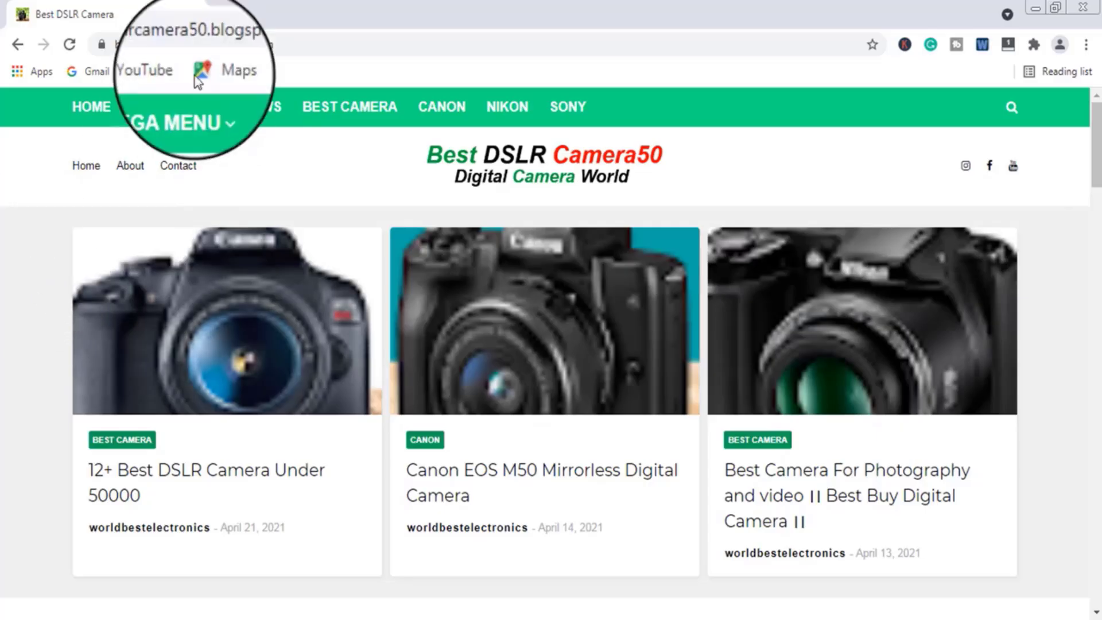
- Open blogger.com in a new browser tab and start creating a blog
{"action": "left_click", "coordinate": [222, 17]}
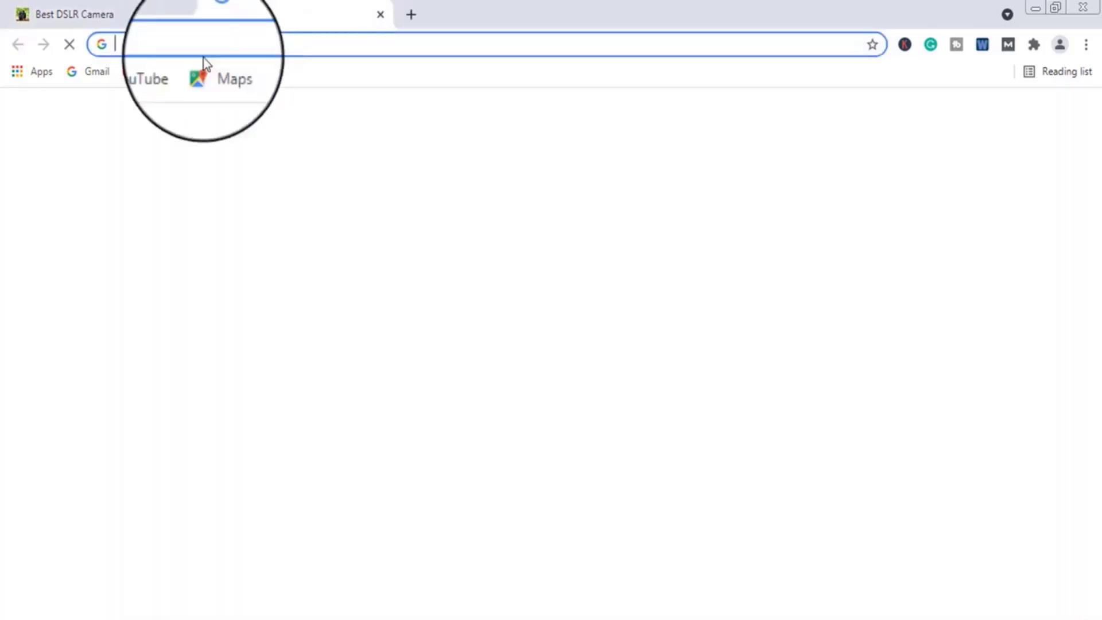
{"action": "left_click", "coordinate": [134, 44]}
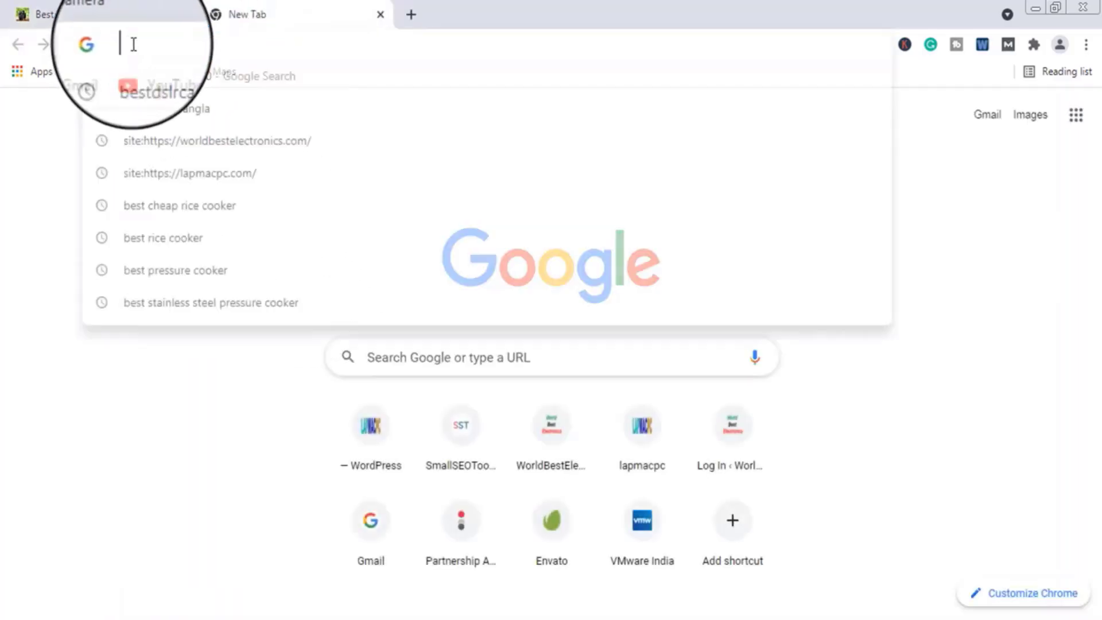
{"action": "type", "text": "blogger"}
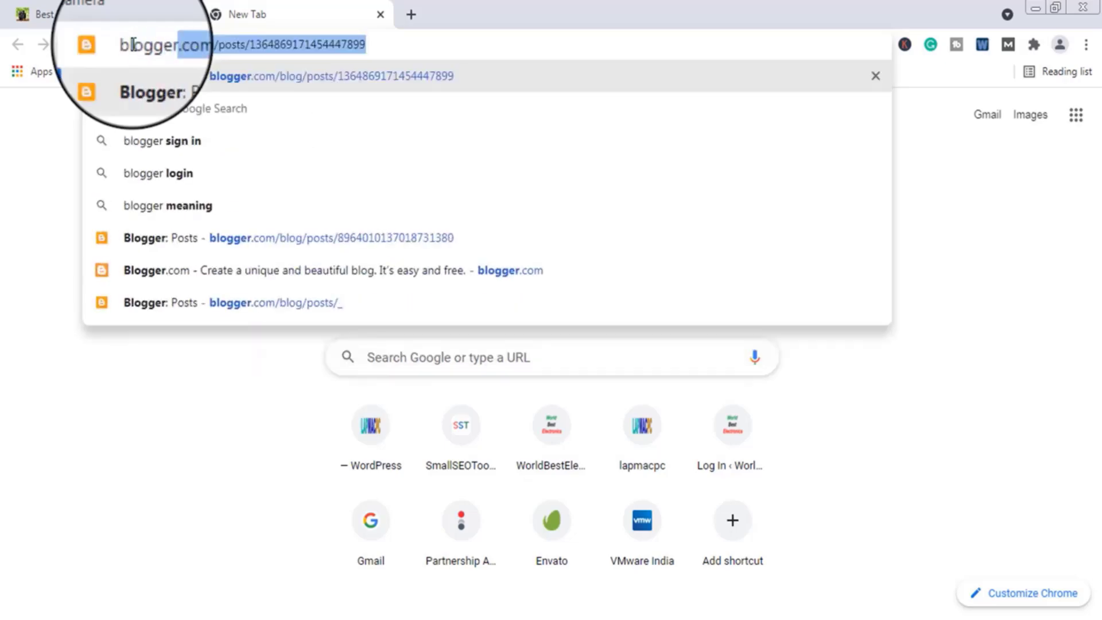
{"action": "type", "text": ".com"}
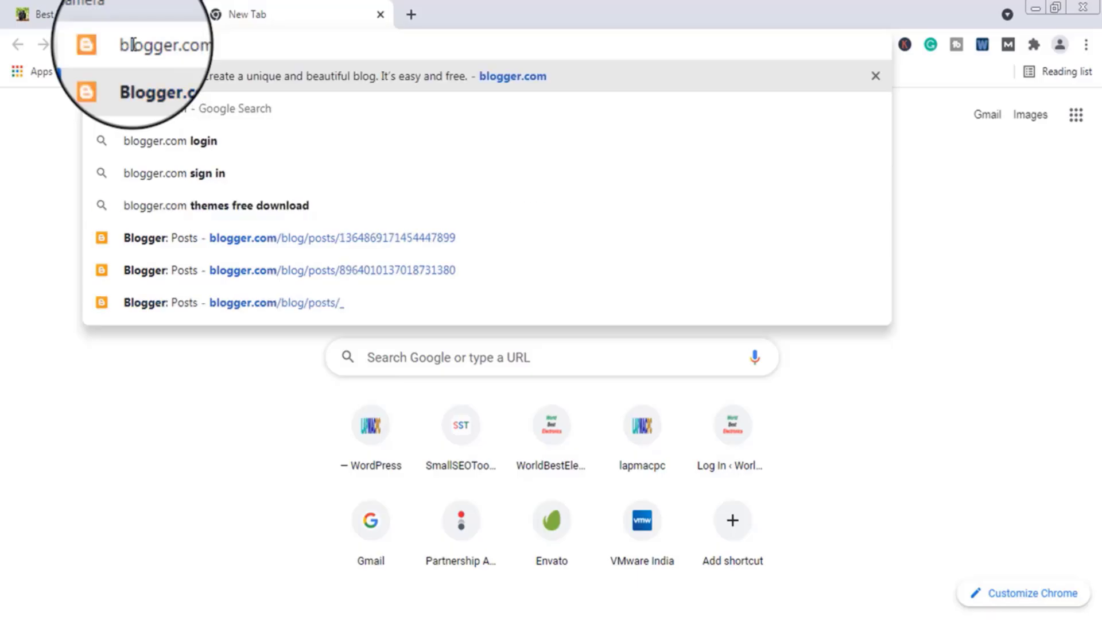
{"action": "key", "text": "Return"}
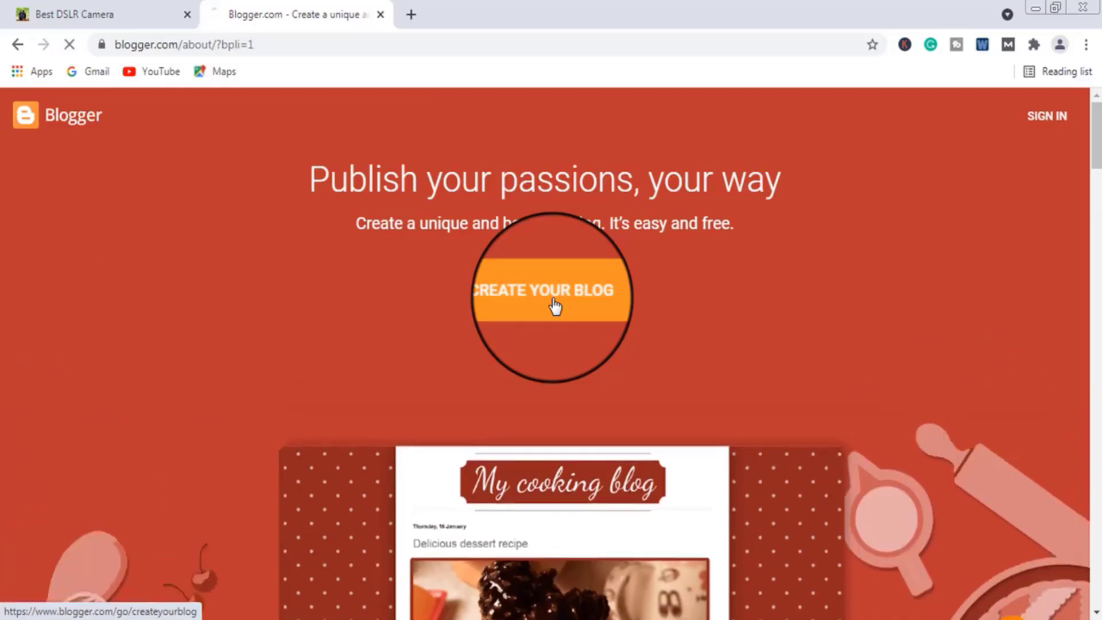
{"action": "left_click", "coordinate": [553, 302]}
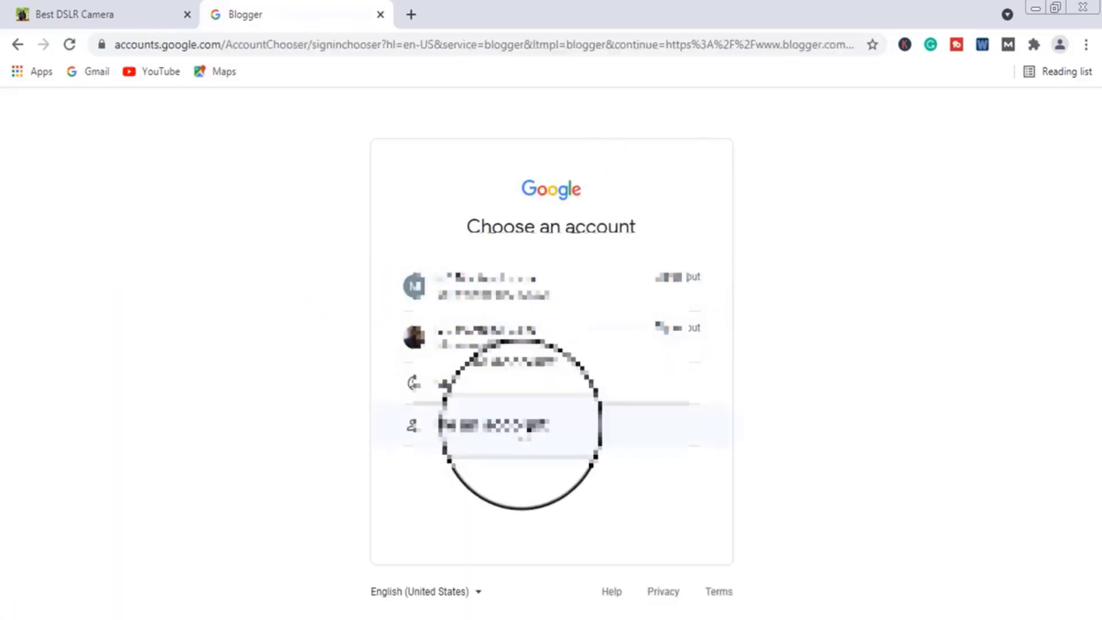
- Choose to sign in with another Google account and submit the account's e-mail address
{"action": "left_click", "coordinate": [474, 392]}
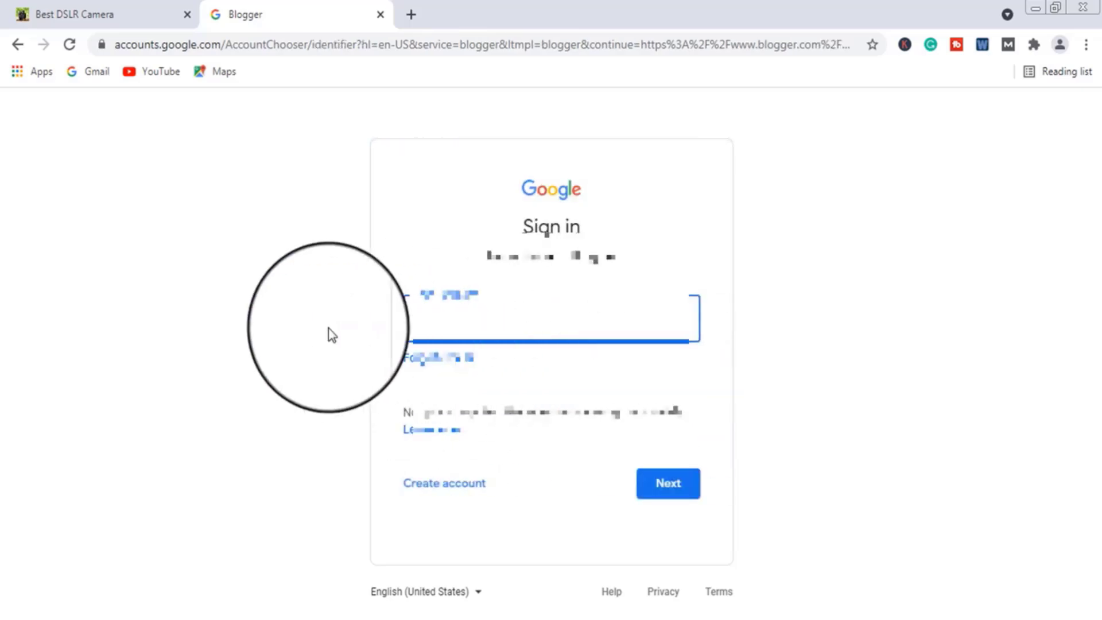
{"action": "type", "text": "•••••"}
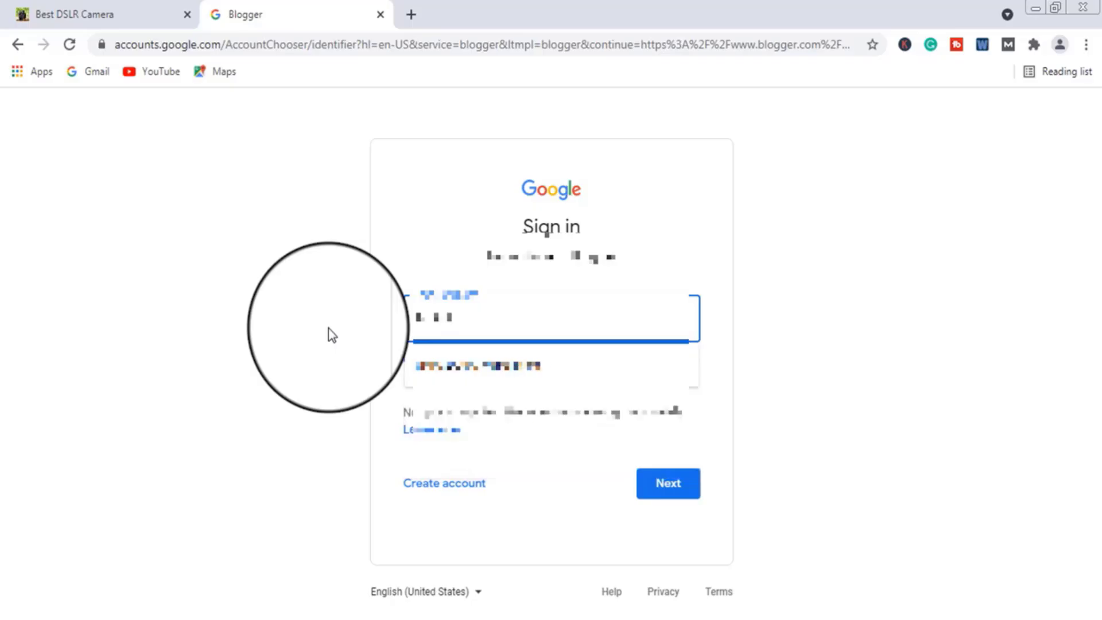
{"action": "type", "text": "••••••••"}
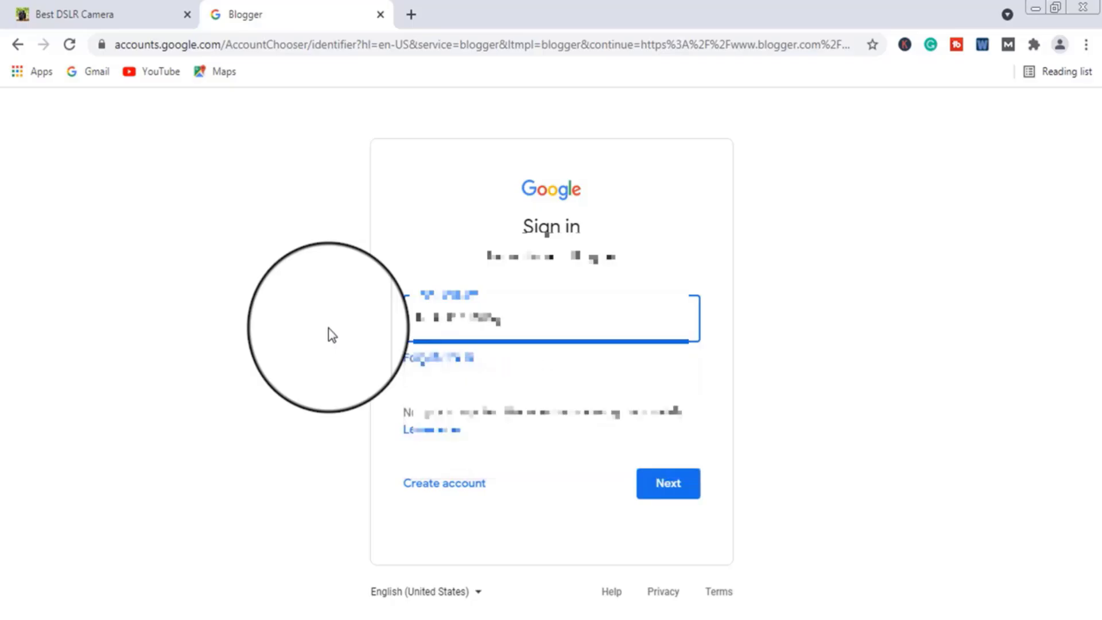
{"action": "type", "text": "•"}
{"action": "left_click", "coordinate": [657, 486]}
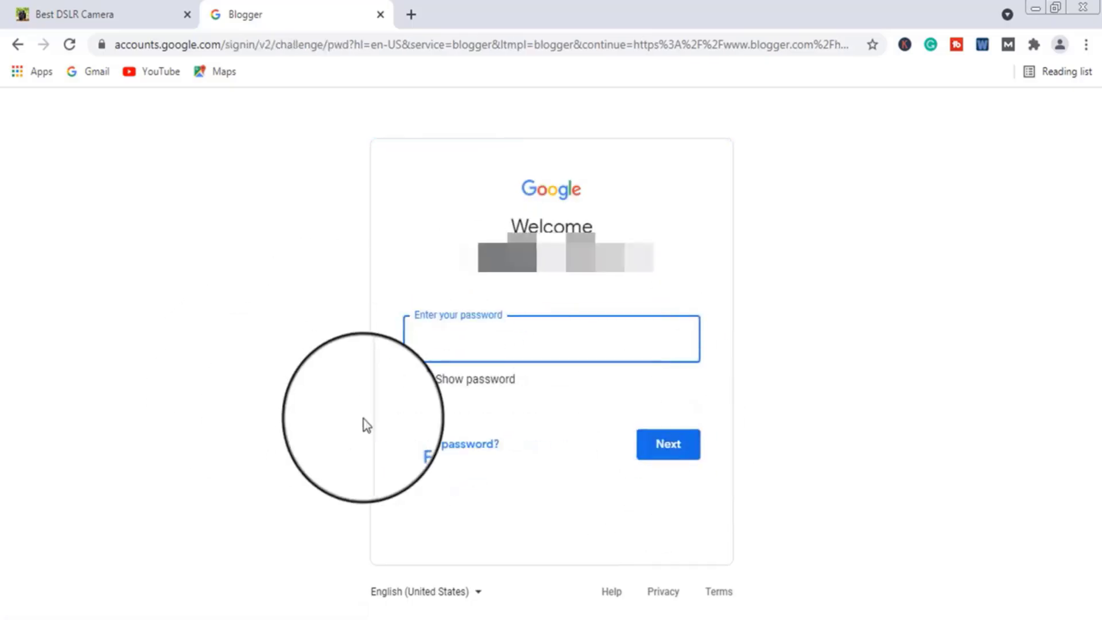
- Enter the Google account password and sign in
{"action": "type", "text": "•••••"}
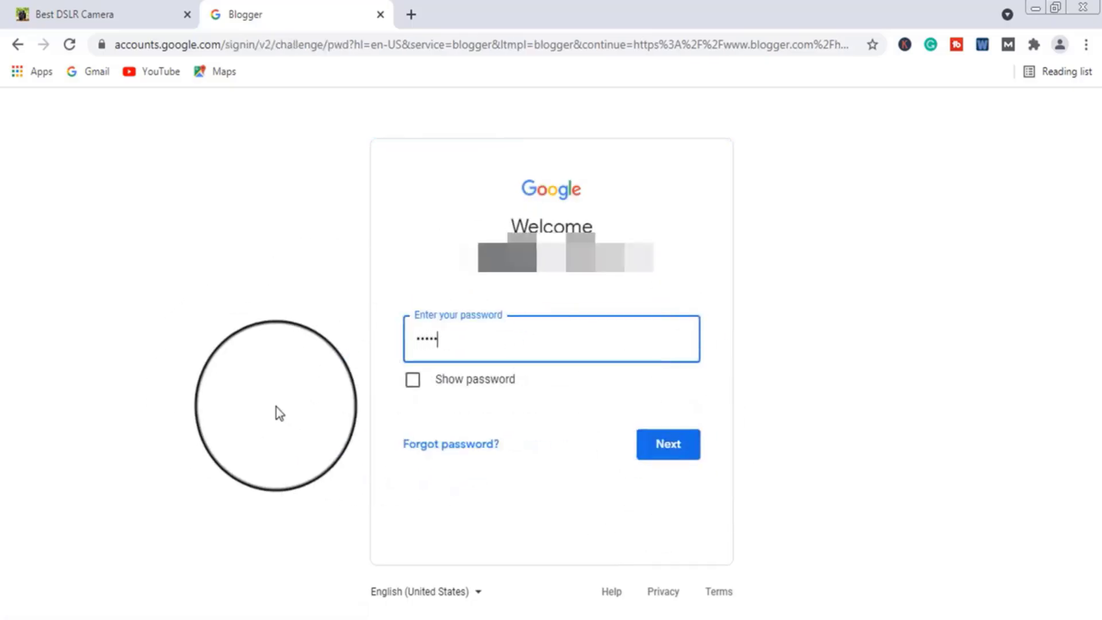
{"action": "type", "text": "•••••••"}
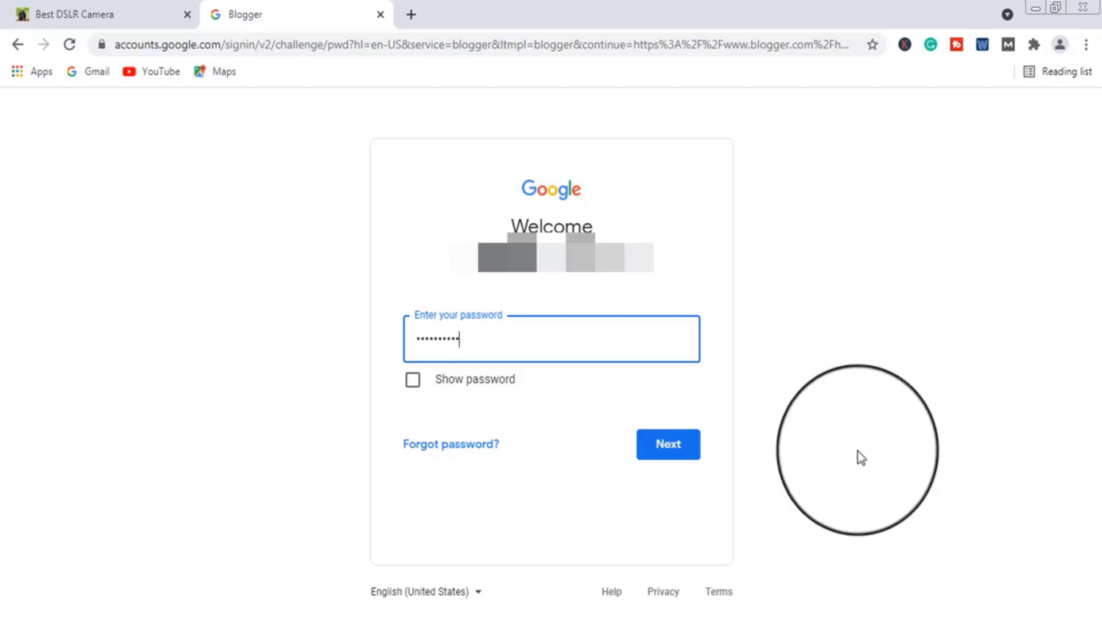
{"action": "left_click", "coordinate": [647, 456]}
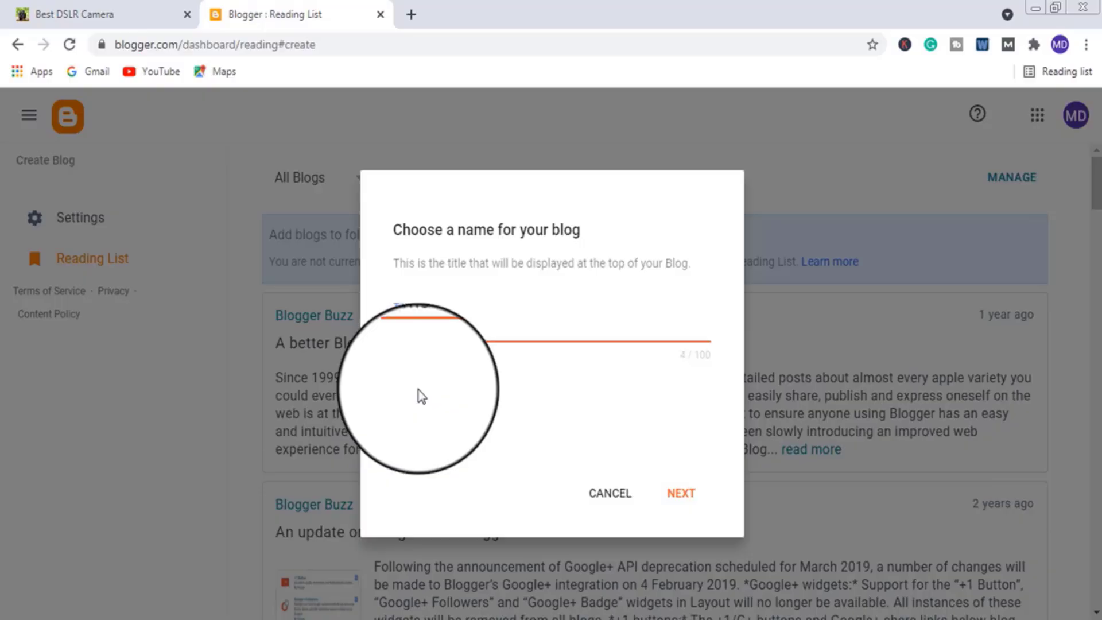
- Accept "home" as the blog title and proceed to entering the blog's web address
{"action": "left_click", "coordinate": [681, 501]}
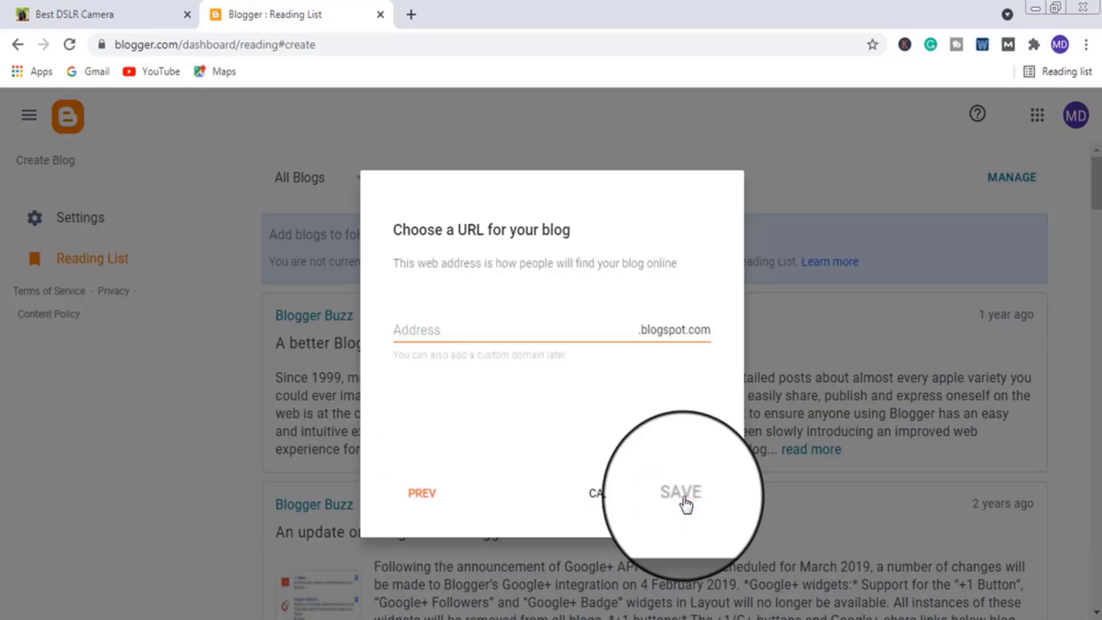
{"action": "left_click", "coordinate": [428, 339]}
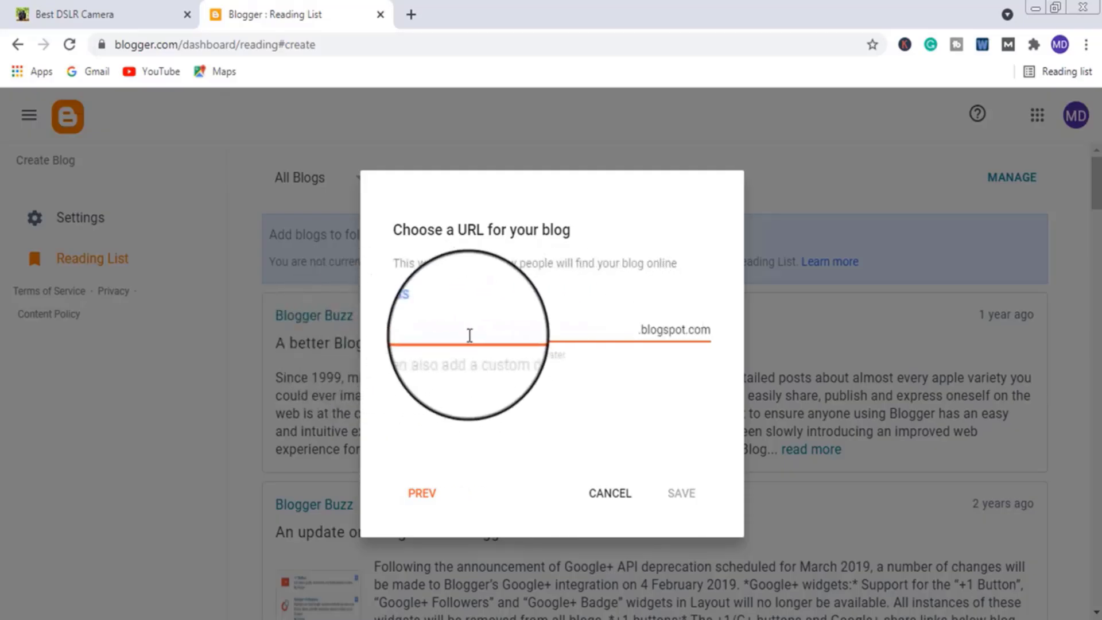
- Check the web address of the sample DSLR camera blog, then return to the blog creation dialog
{"action": "left_click", "coordinate": [63, 14]}
{"action": "left_click", "coordinate": [292, 44]}
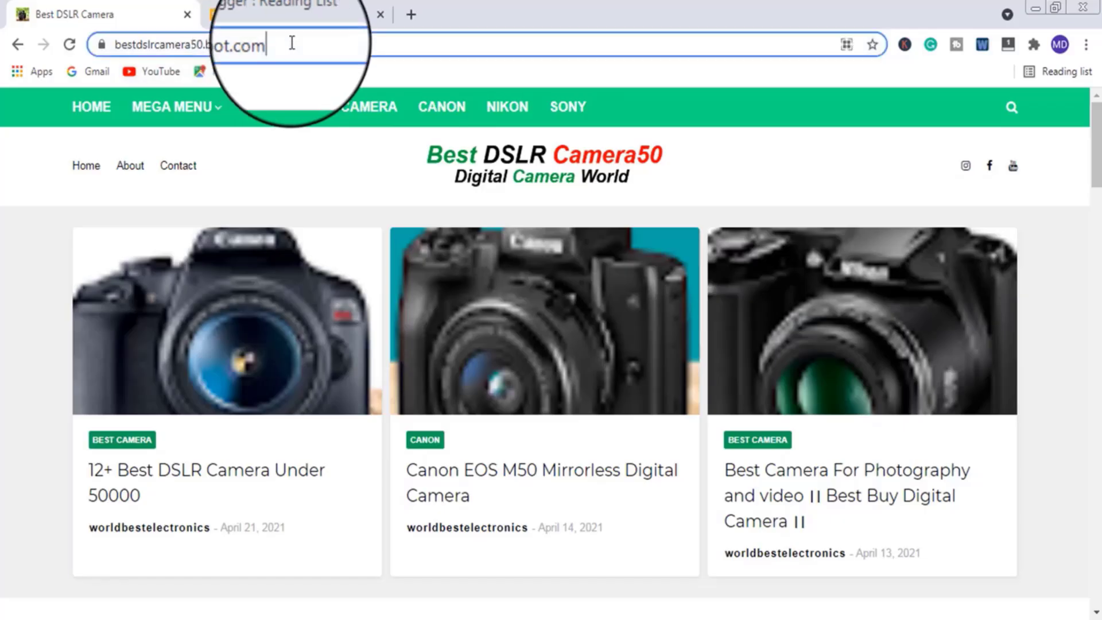
{"action": "left_click_drag", "start_coordinate": [291, 45], "coordinate": [114, 44]}
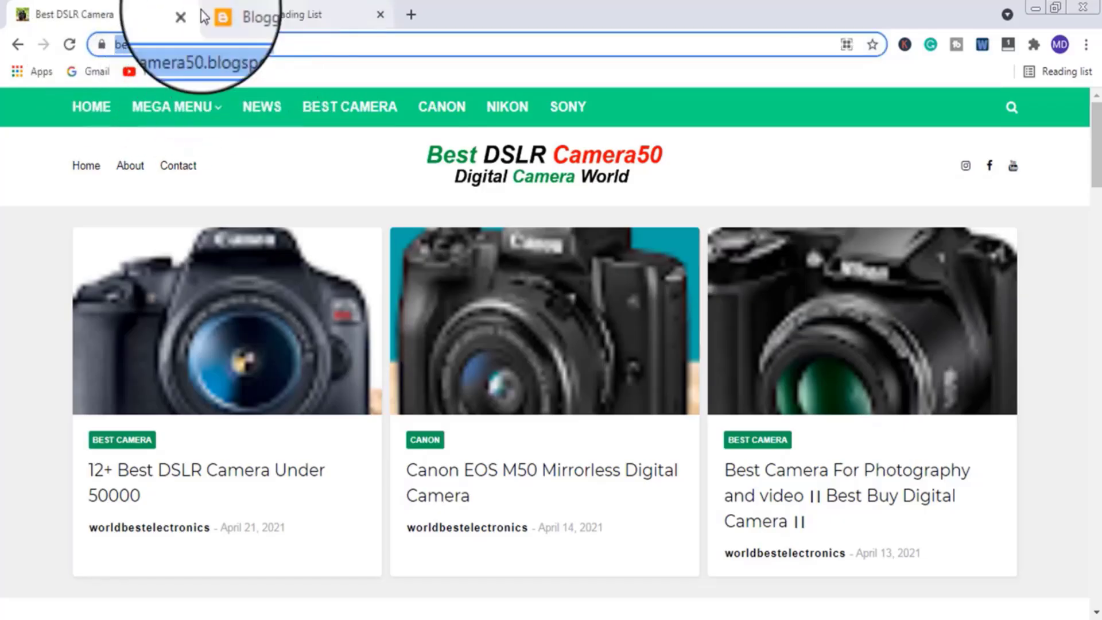
{"action": "left_click", "coordinate": [261, 14]}
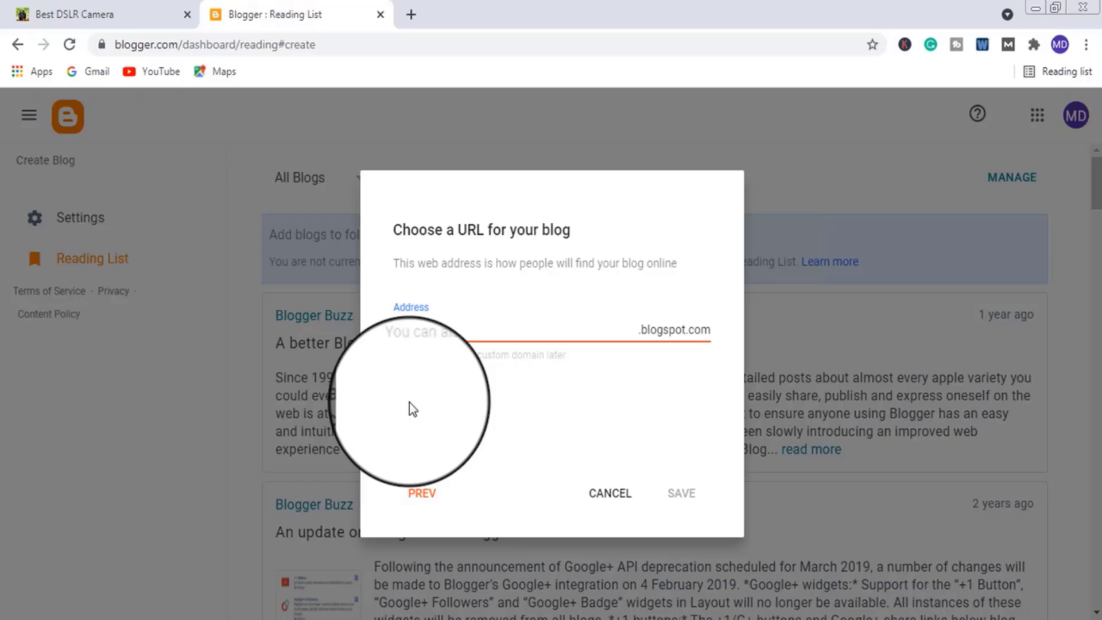
- Try a blog address ending in "home", then remove that ending
{"action": "type", "text": "b"}
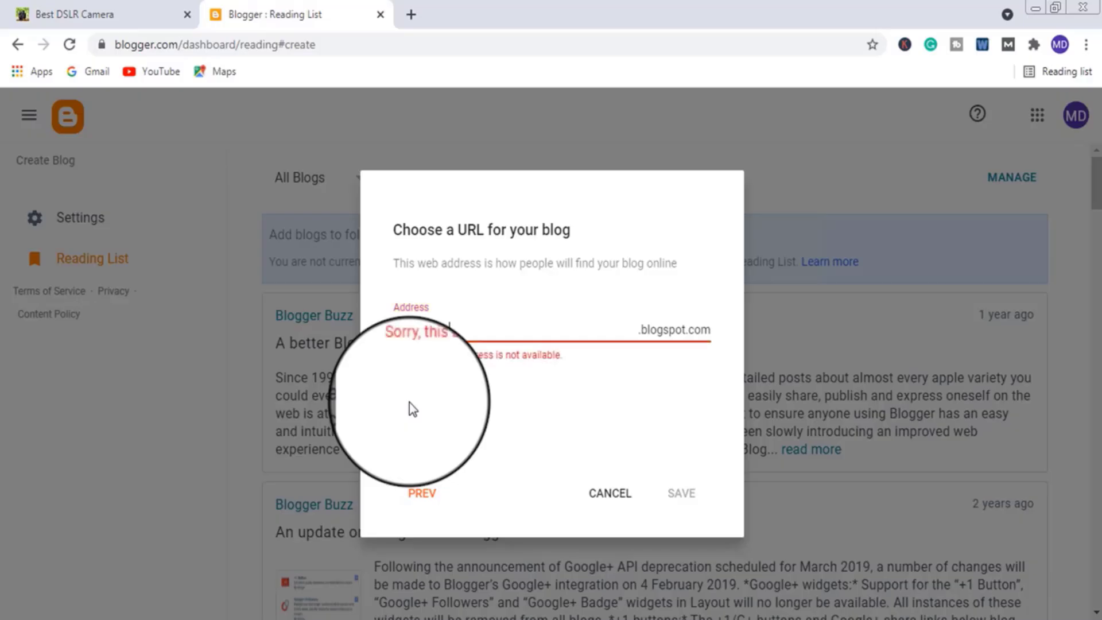
{"action": "type", "text": "me"}
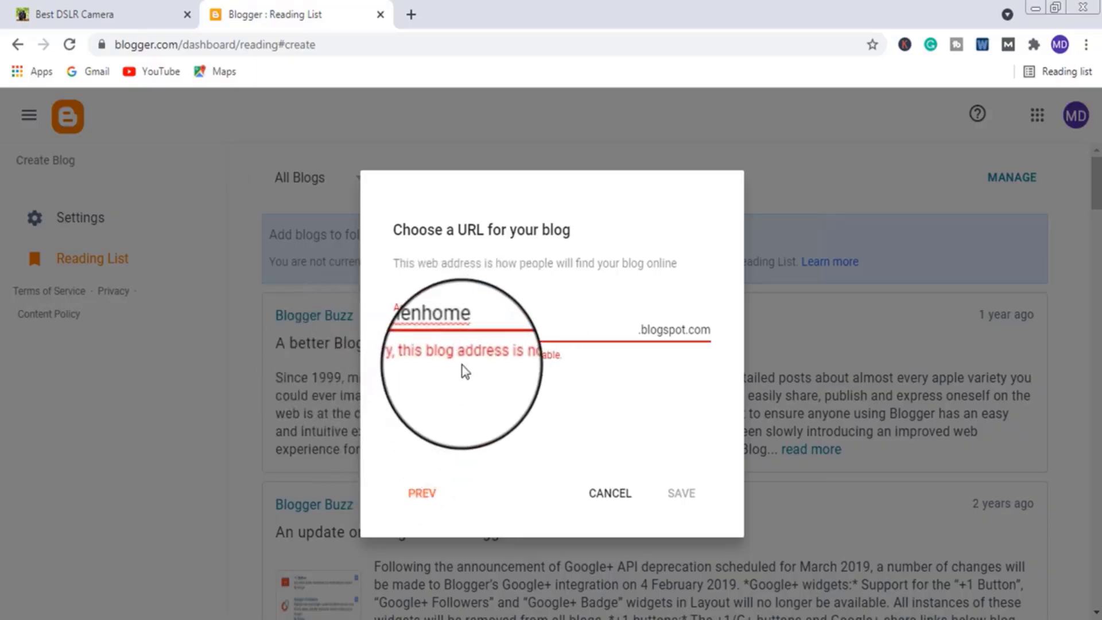
{"action": "key", "text": "BackSpace"}
{"action": "key", "text": "BackSpace"}
{"action": "key", "text": "BackSpace"}
{"action": "key", "text": "BackSpace"}
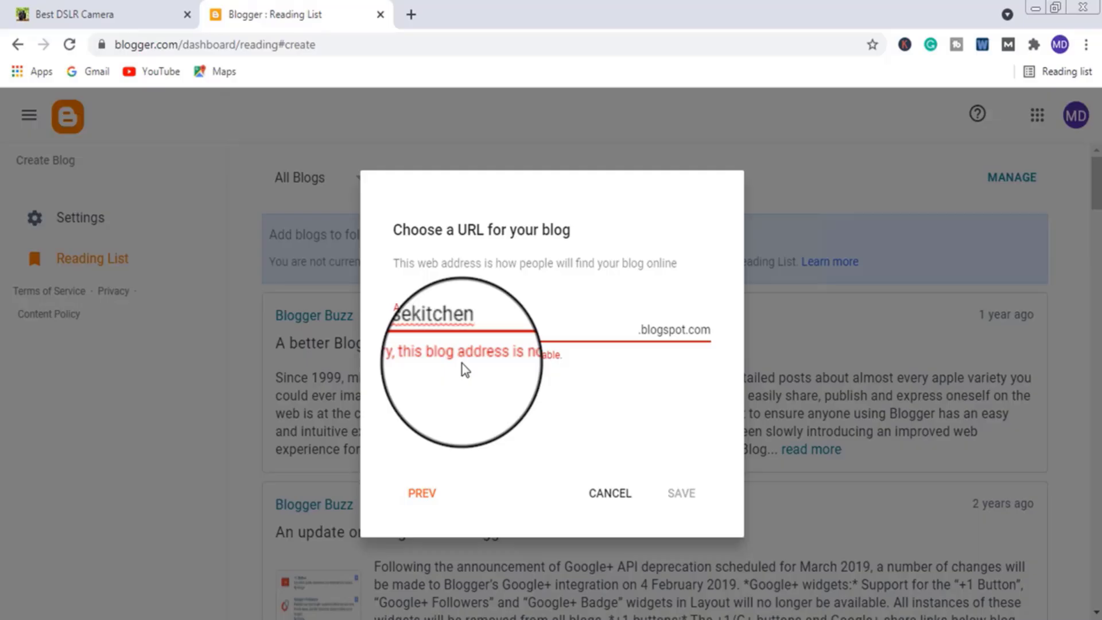
- Set the blog address to kitchengar.blogspot.com and save the new blog
{"action": "key", "text": "Delete"}
{"action": "key", "text": "Delete"}
{"action": "key", "text": "Delete"}
{"action": "key", "text": "Delete"}
{"action": "key", "text": "Delete"}
{"action": "key", "text": "Delete"}
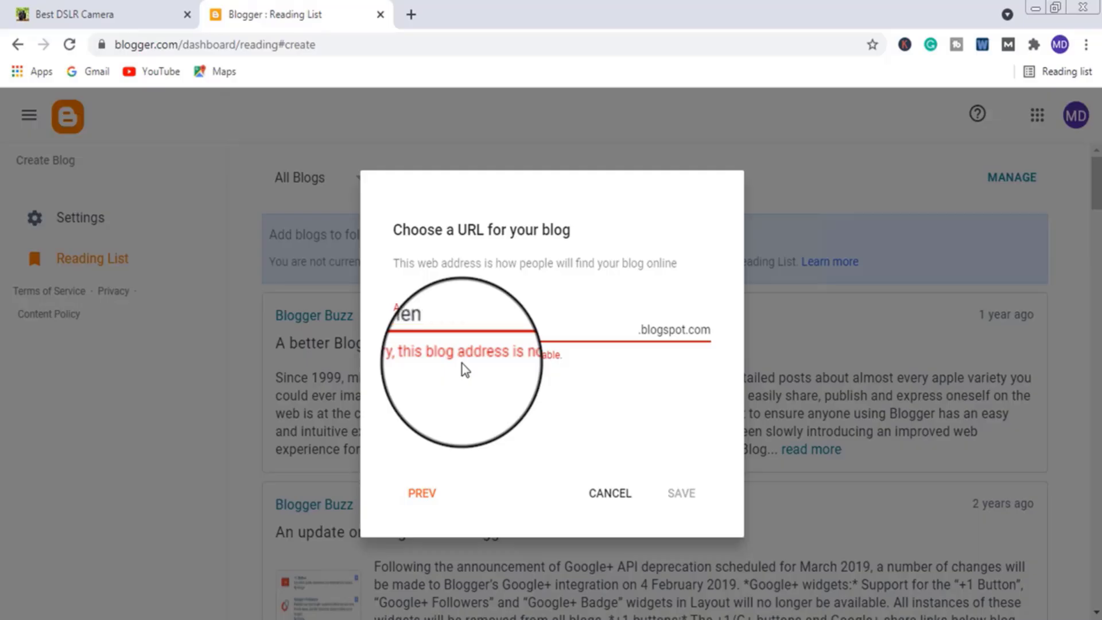
{"action": "key", "text": "End"}
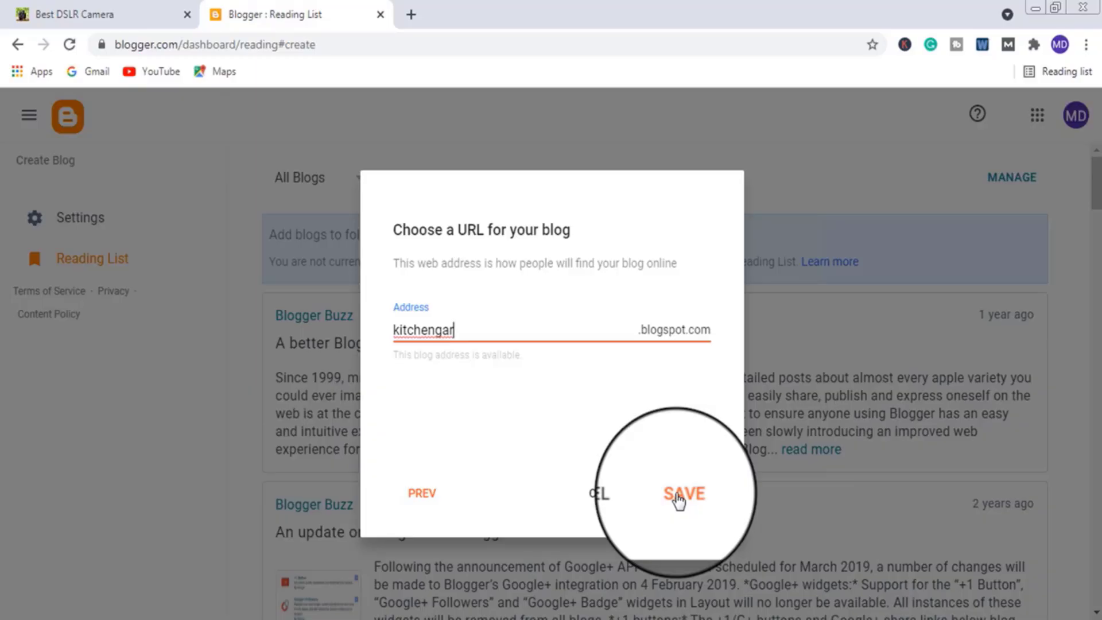
{"action": "left_click", "coordinate": [677, 495]}
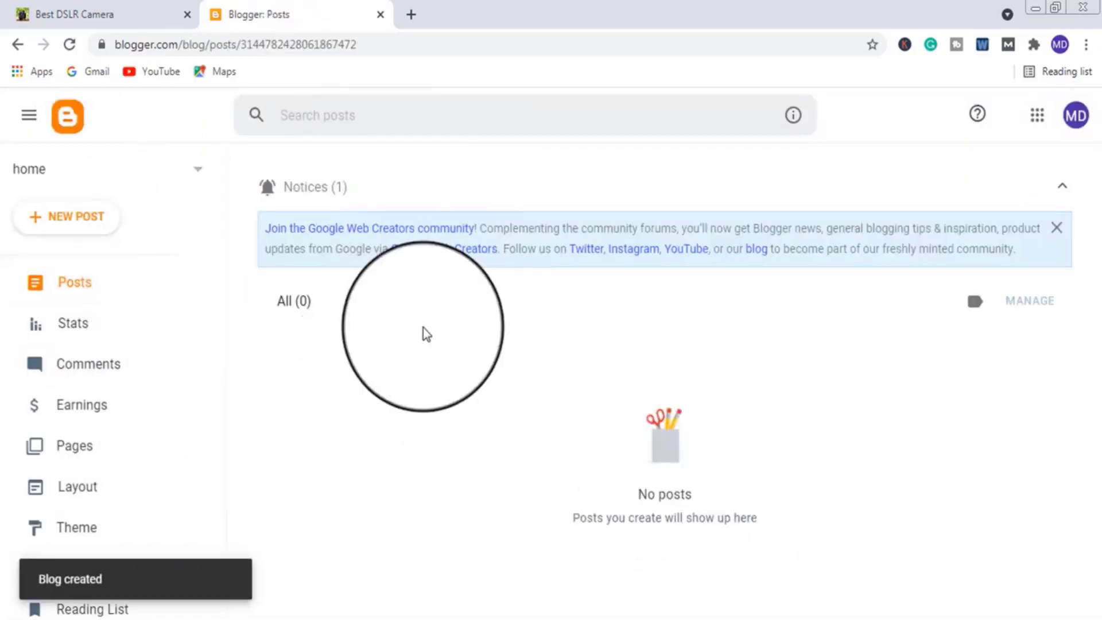
- Look through the new blog's dashboard sections and open the live blog
{"action": "scroll", "coordinate": [63, 436], "scroll_direction": "down", "scroll_amount": 3}
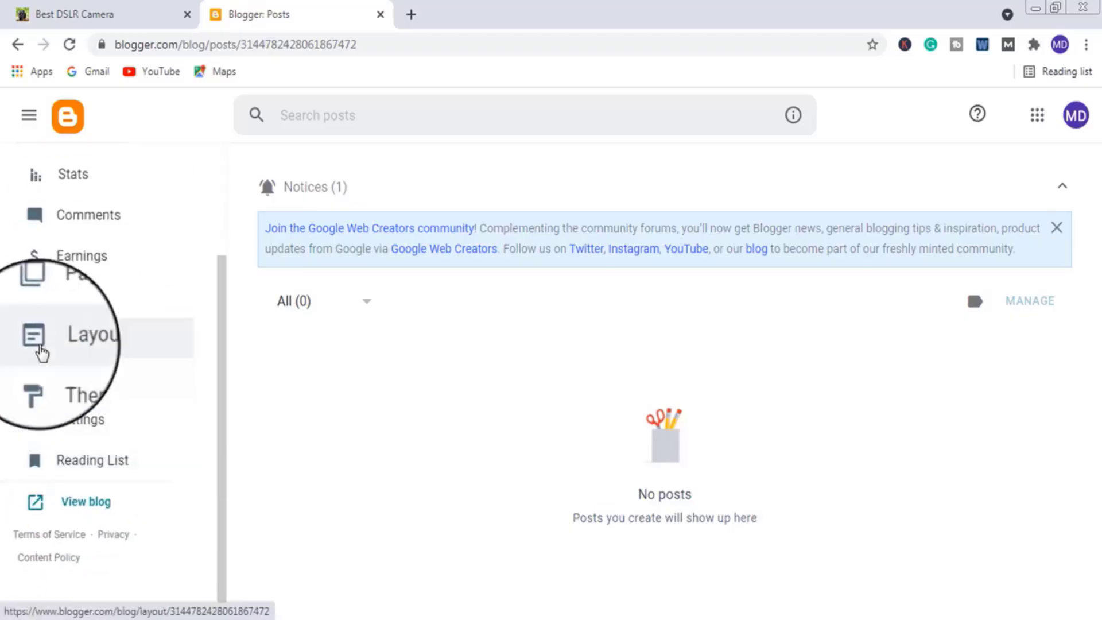
{"action": "scroll", "coordinate": [115, 316], "scroll_direction": "up", "scroll_amount": 3}
{"action": "scroll", "coordinate": [98, 402], "scroll_direction": "down", "scroll_amount": 3}
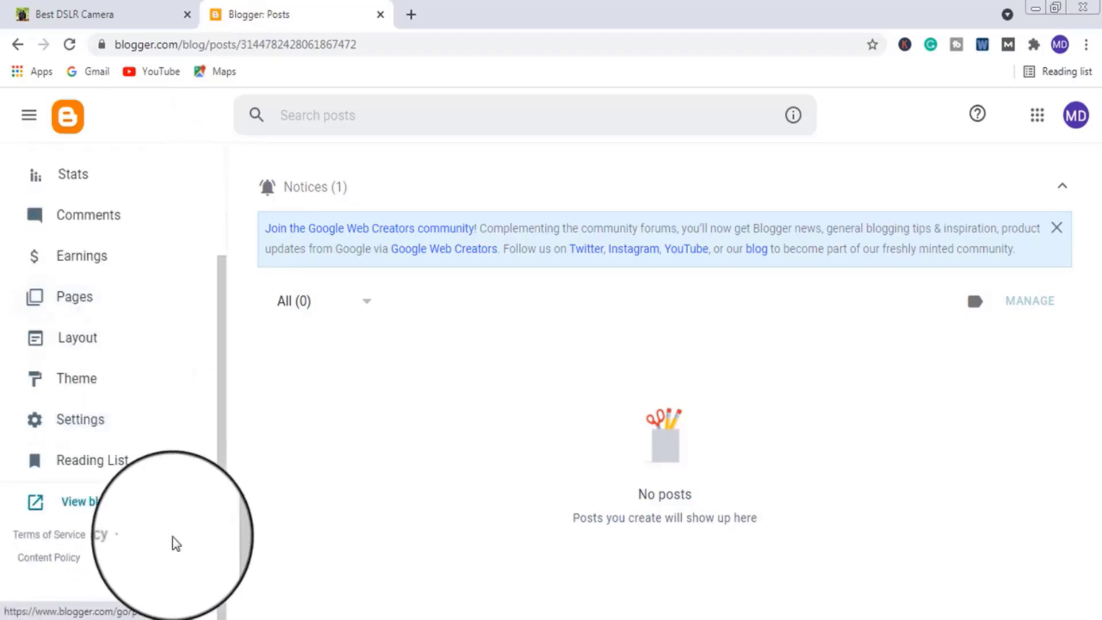
{"action": "left_click", "coordinate": [86, 504]}
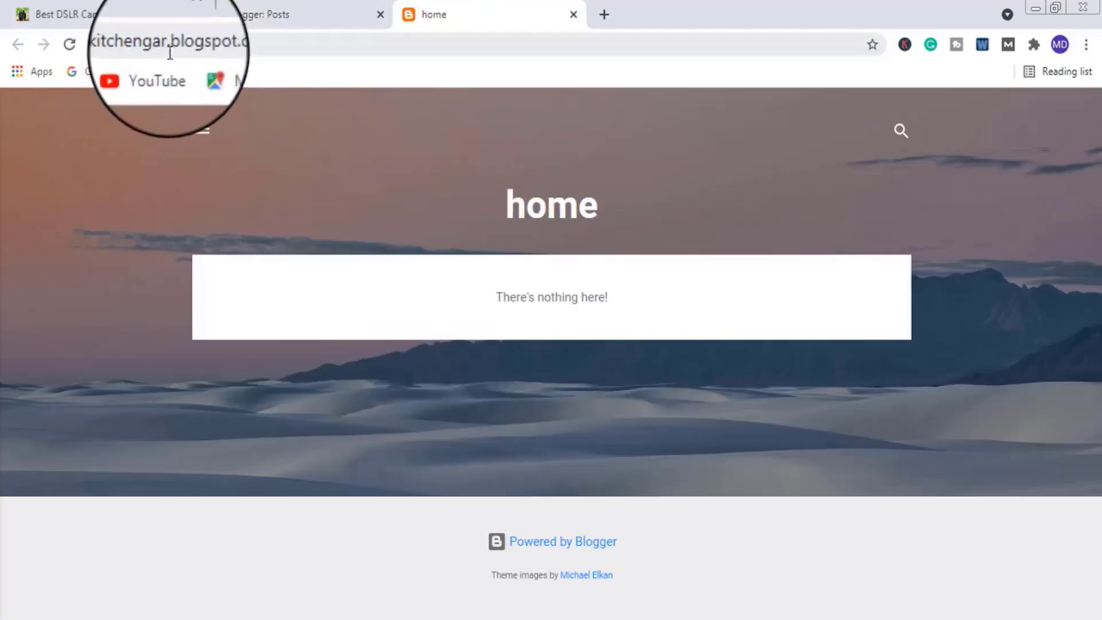
- Check the new blog's web address, look over the sample DSLR camera blog for comparison, and return to the new blog
{"action": "left_click", "coordinate": [260, 49]}
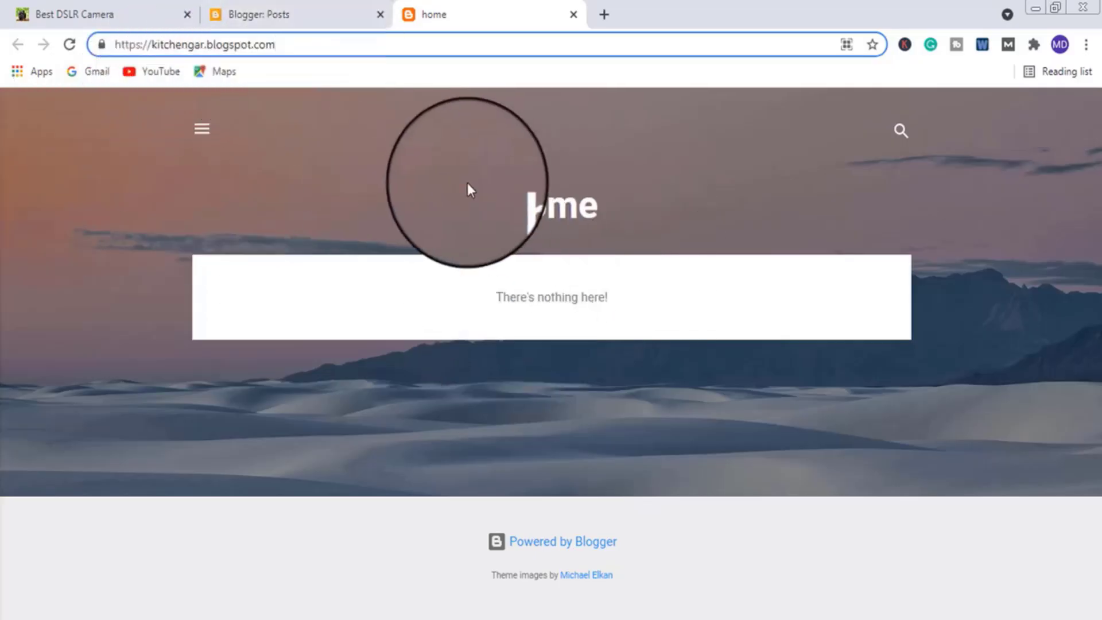
{"action": "left_click", "coordinate": [94, 12]}
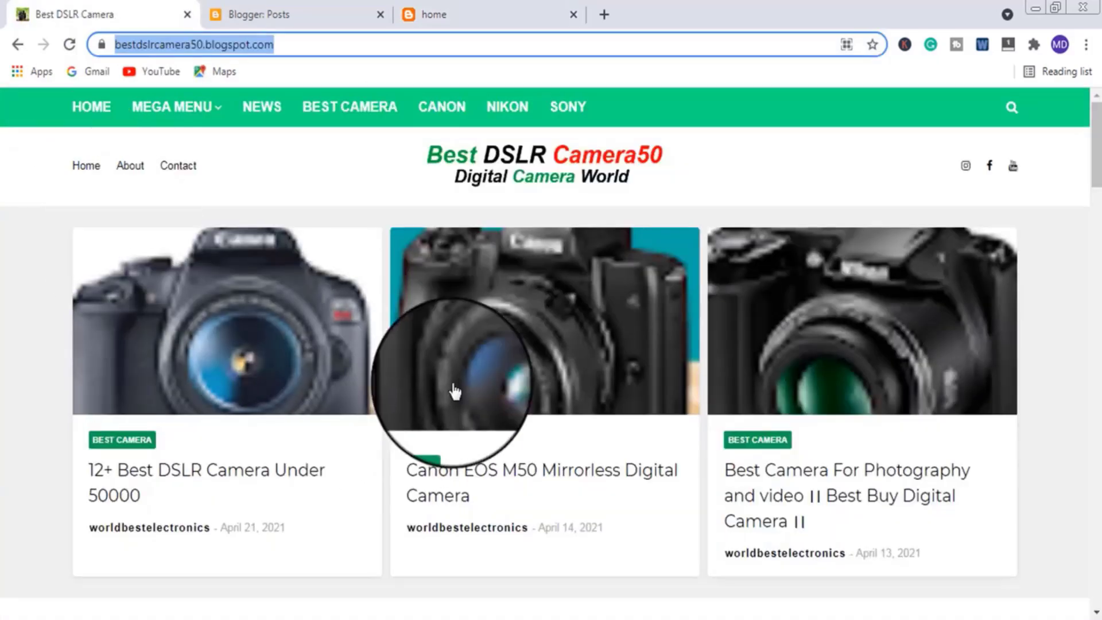
{"action": "scroll", "coordinate": [389, 436], "scroll_direction": "down", "scroll_amount": 15}
{"action": "scroll", "coordinate": [388, 436], "scroll_direction": "up", "scroll_amount": 13}
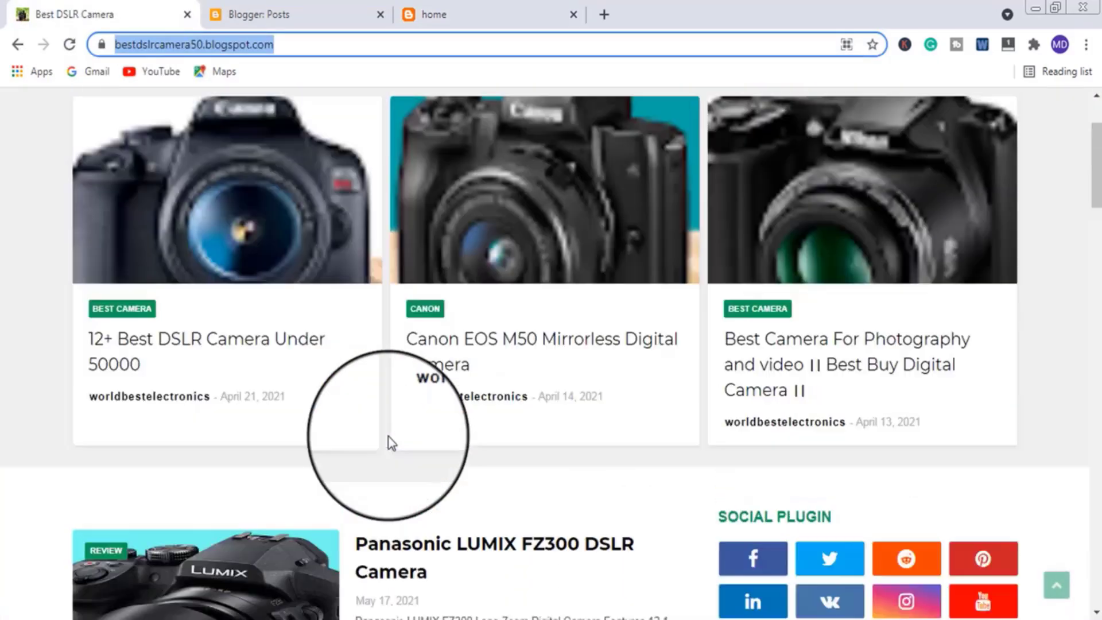
{"action": "scroll", "coordinate": [388, 437], "scroll_direction": "up", "scroll_amount": 3}
{"action": "left_click", "coordinate": [434, 14]}
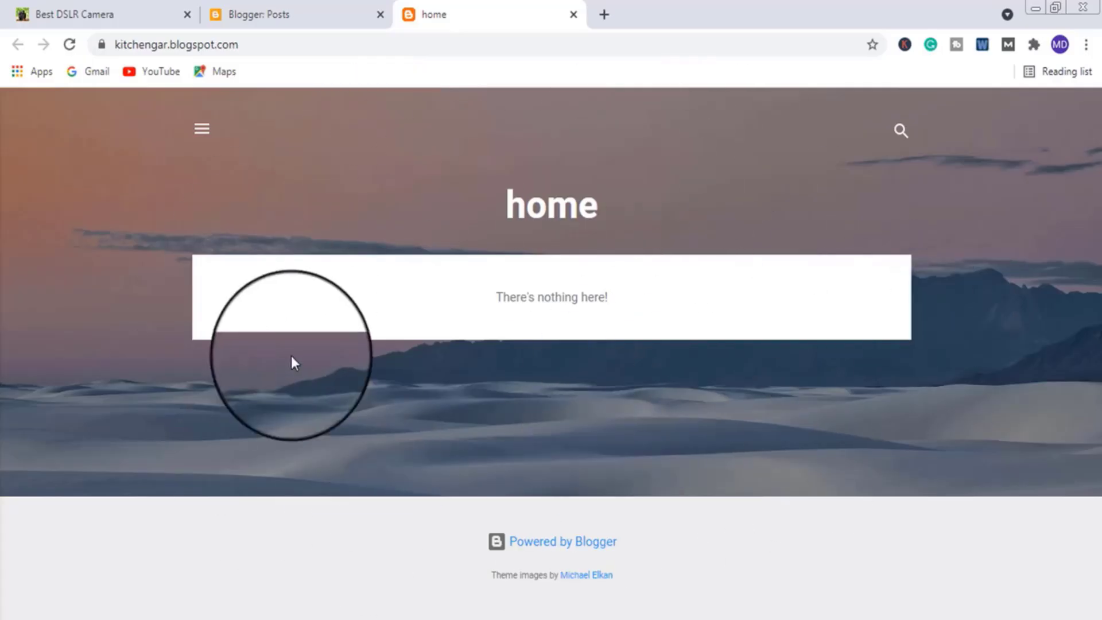
- Return to the Blogger dashboard and look through the new blog's management sections
{"action": "left_click", "coordinate": [310, 9]}
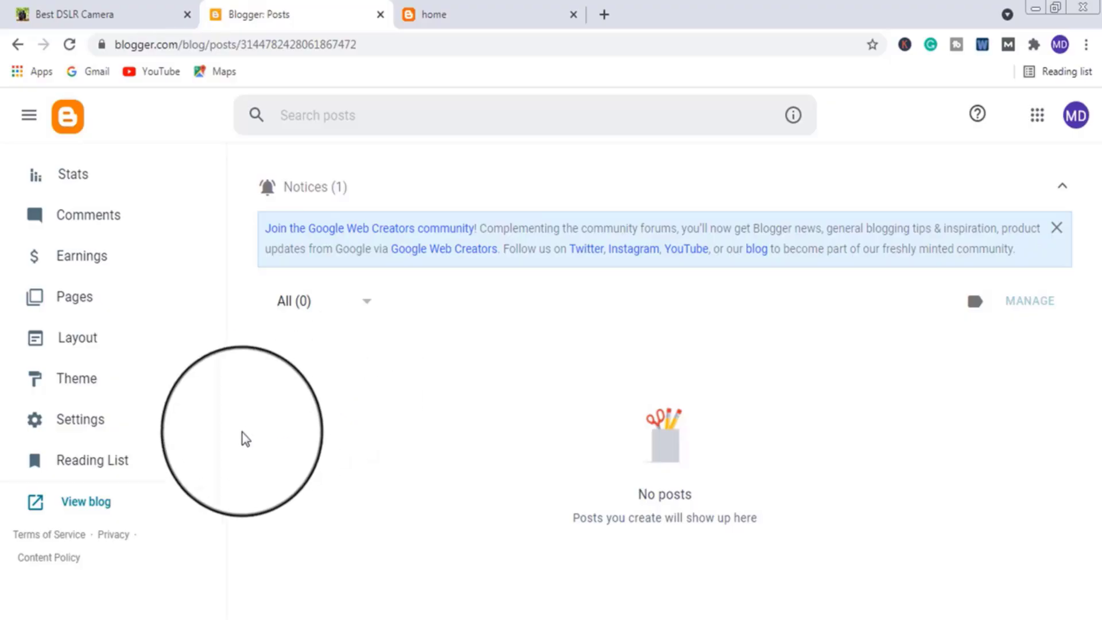
{"action": "scroll", "coordinate": [154, 482], "scroll_direction": "up", "scroll_amount": 3}
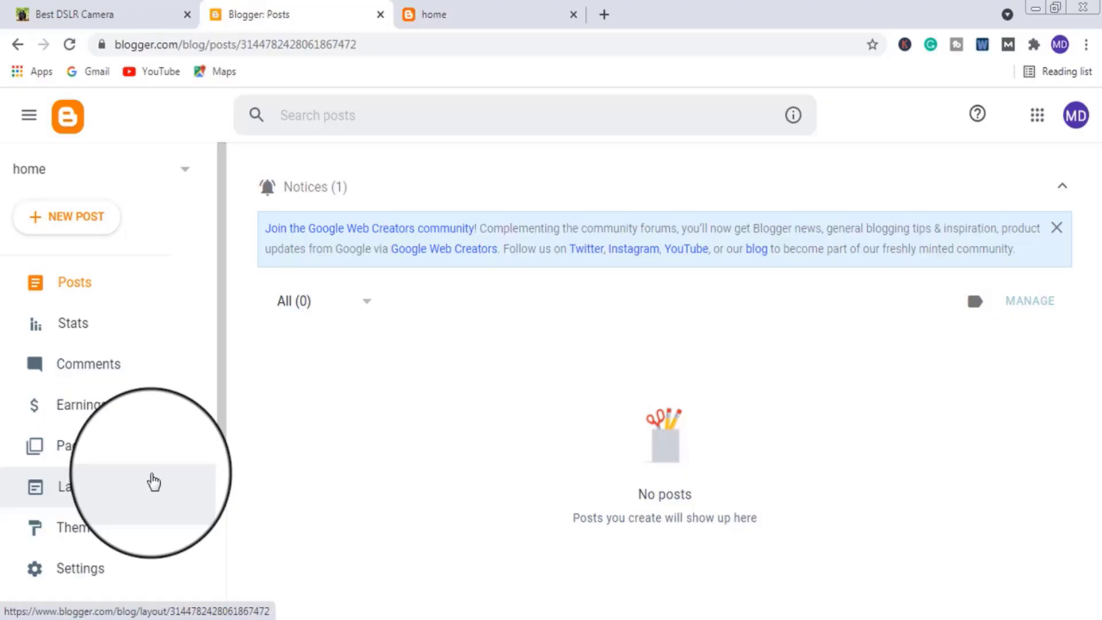
{"action": "scroll", "coordinate": [128, 320], "scroll_direction": "down", "scroll_amount": 2}
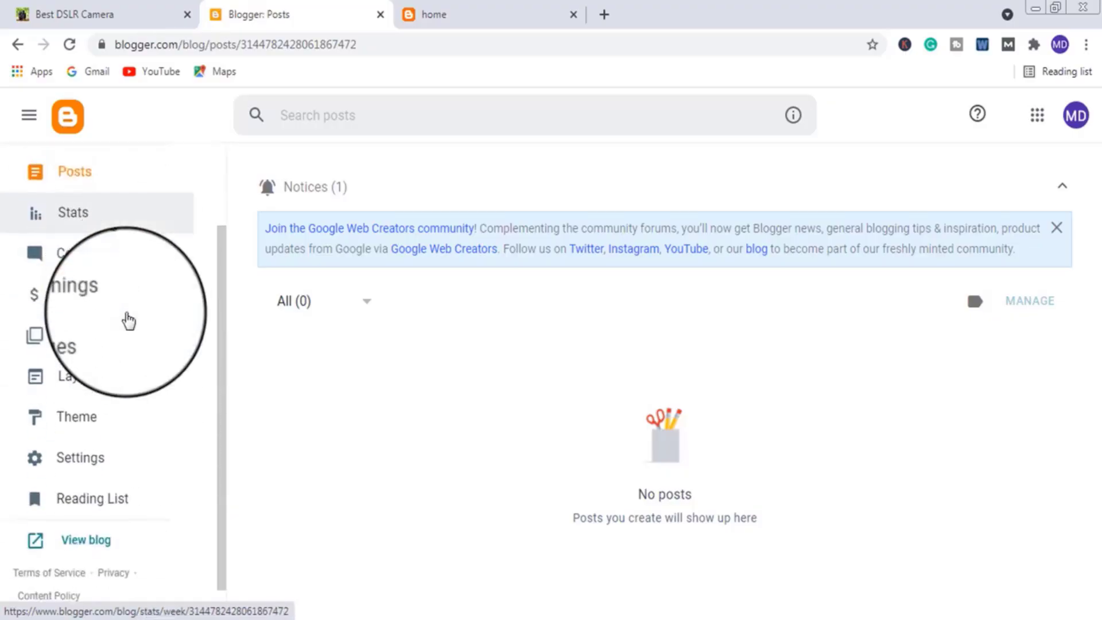
{"action": "scroll", "coordinate": [128, 320], "scroll_direction": "down", "scroll_amount": 1}
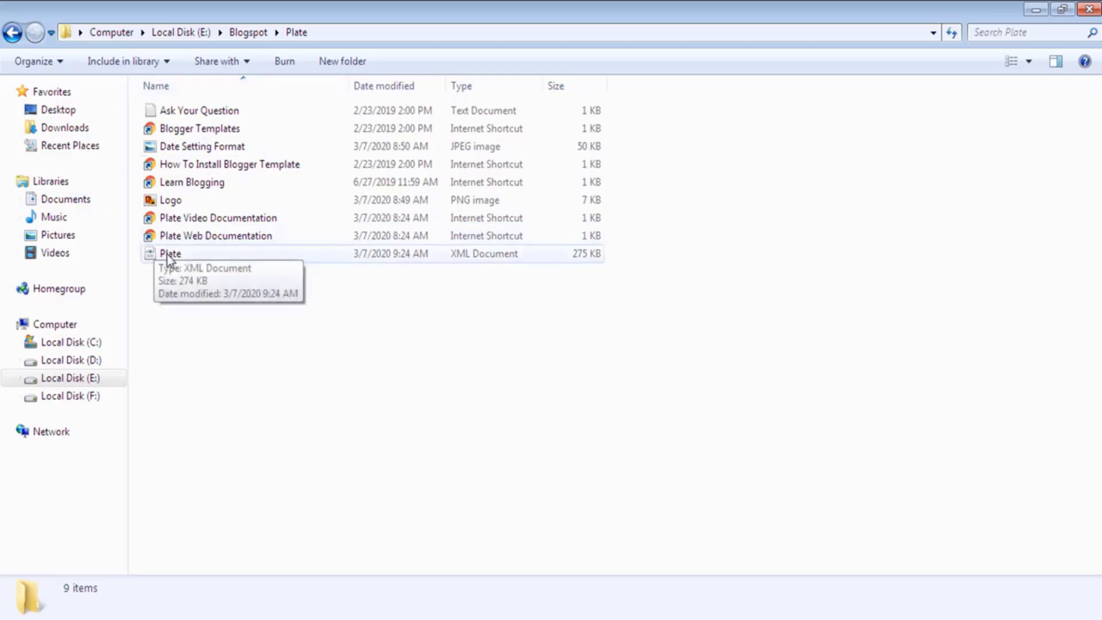
- In File Explorer, open the Plate XML document from the Blogspot\Plate folder on Local Disk (E:) with Notepad and maximize it
{"action": "left_click", "coordinate": [12, 33]}
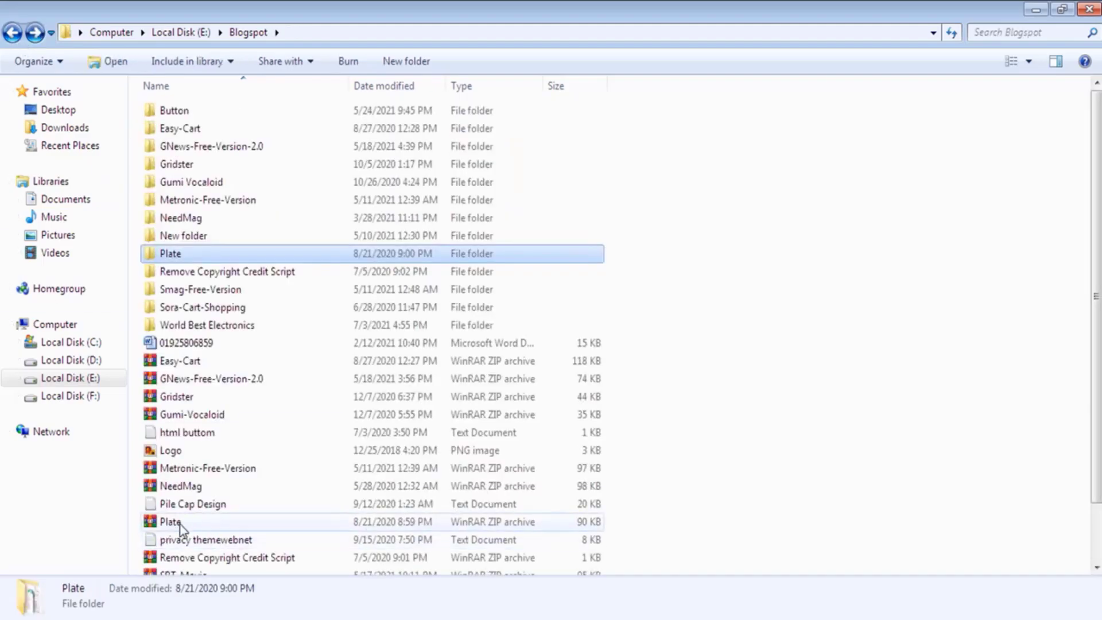
{"action": "double_click", "coordinate": [172, 253]}
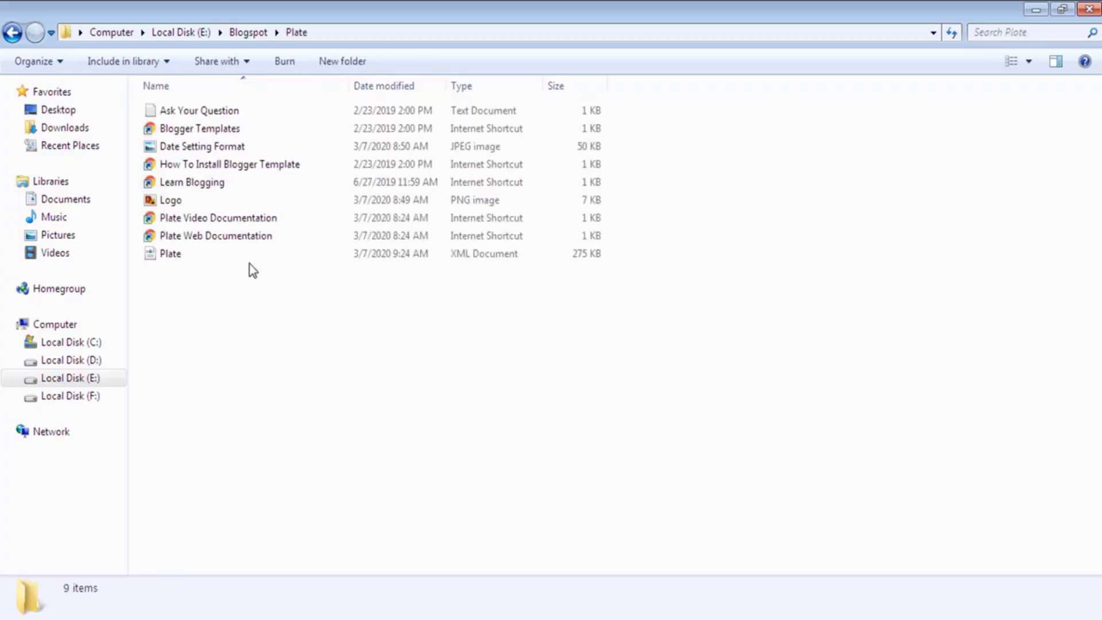
{"action": "left_click", "coordinate": [168, 256]}
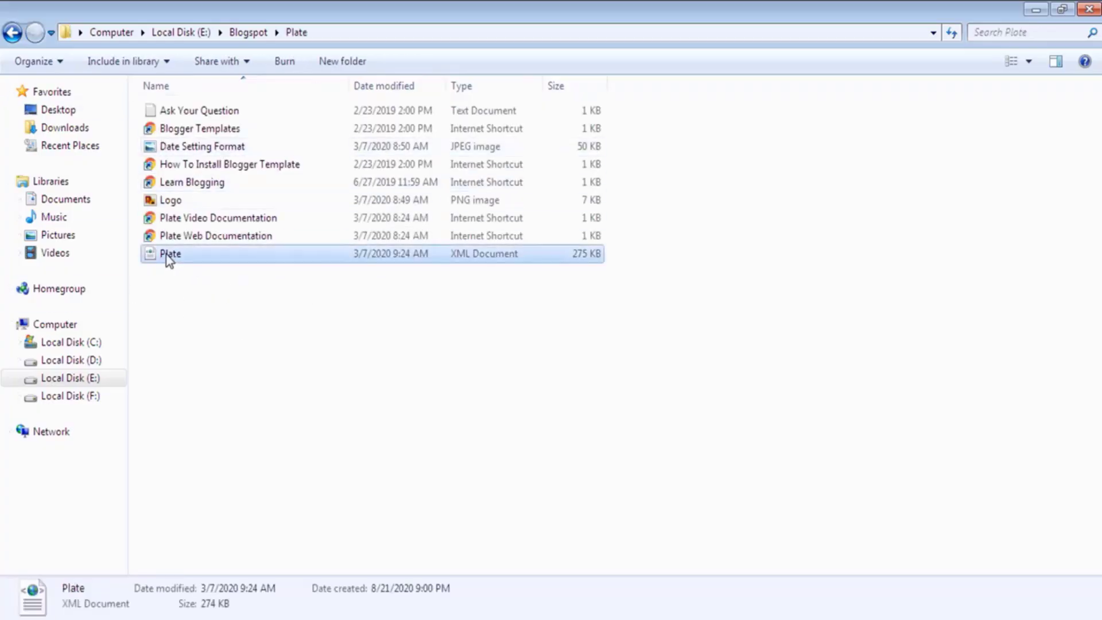
{"action": "right_click", "coordinate": [166, 255]}
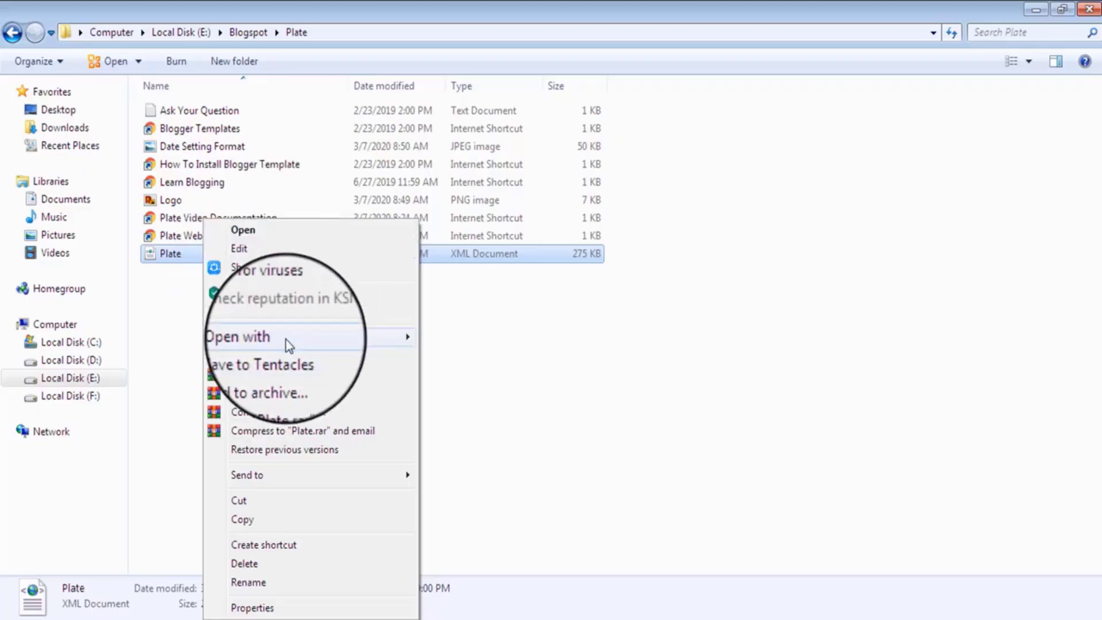
{"action": "mouse_move", "coordinate": [347, 349]}
{"action": "left_click", "coordinate": [466, 378]}
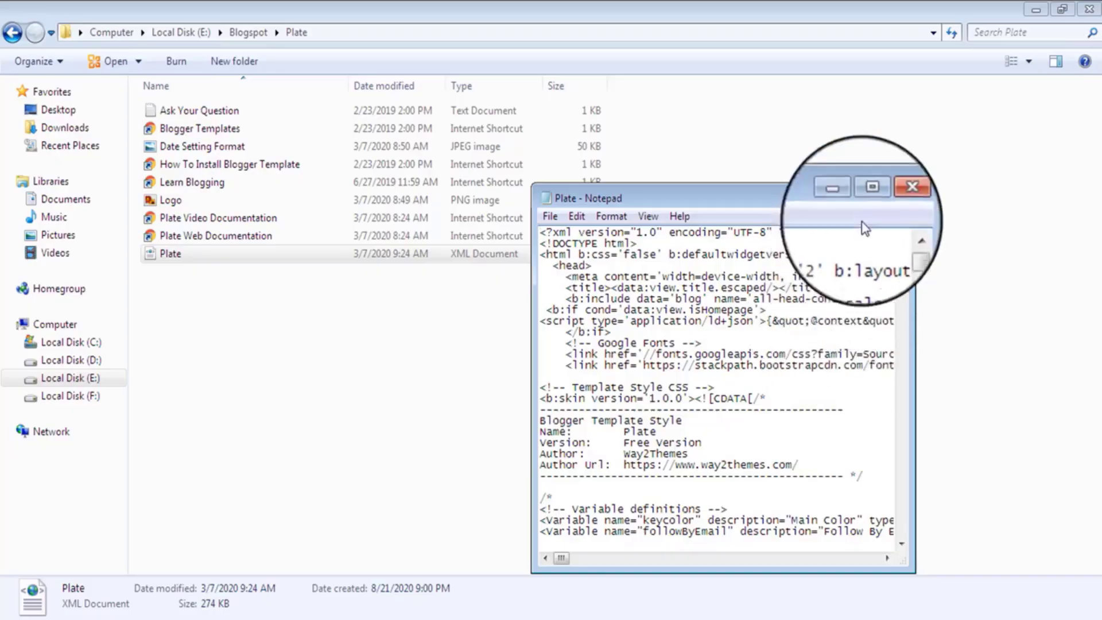
{"action": "left_click", "coordinate": [868, 198]}
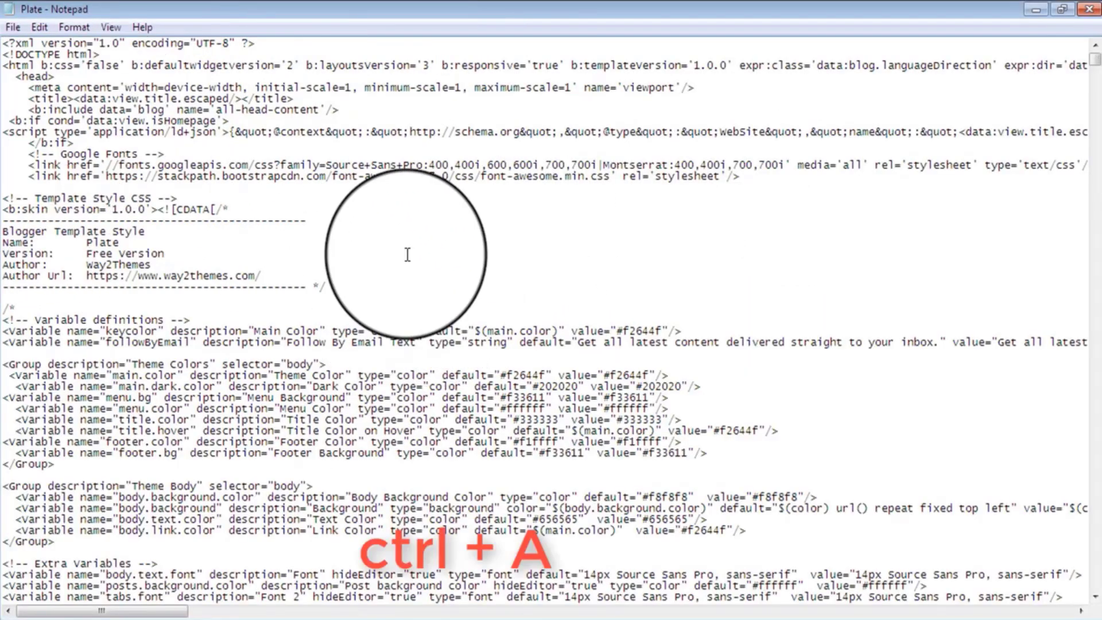
- Copy the entire code of the Plate template
{"action": "key", "text": "ctrl+a"}
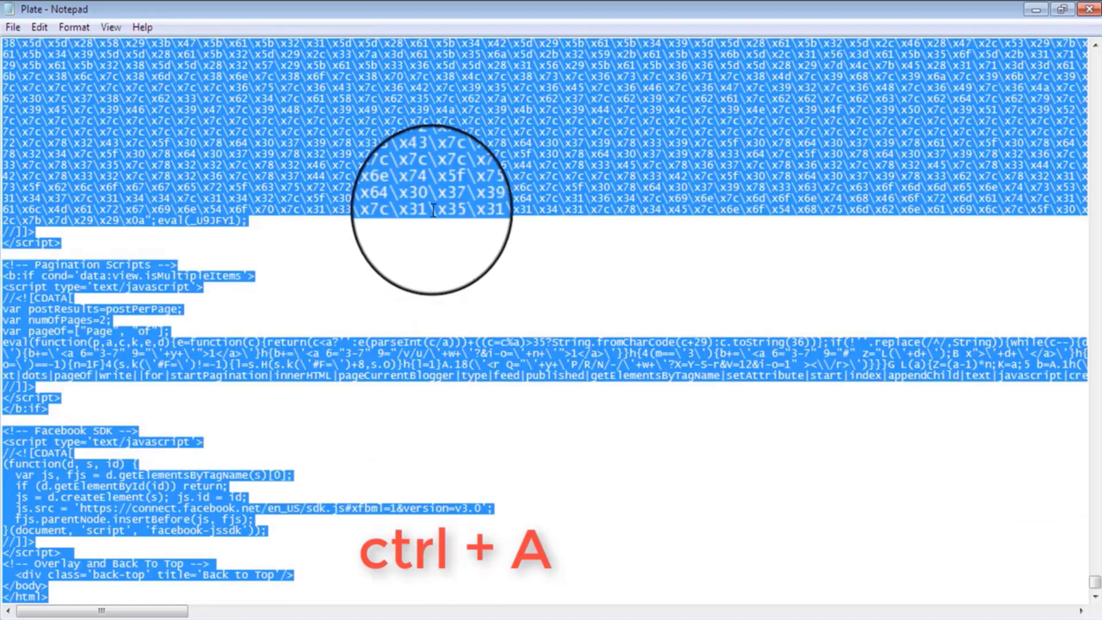
{"action": "right_click", "coordinate": [364, 264]}
{"action": "left_click", "coordinate": [425, 325]}
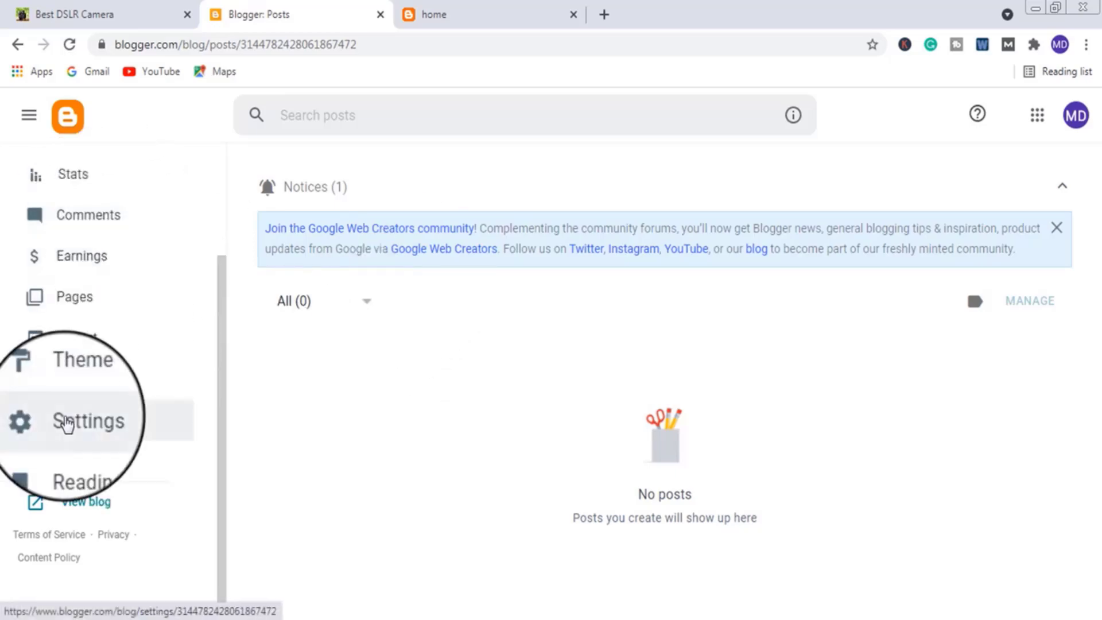
- Switch back to Blogger in the browser and open the blog theme's HTML code for editing
{"action": "scroll", "coordinate": [72, 427], "scroll_direction": "up", "scroll_amount": 3}
{"action": "scroll", "coordinate": [74, 430], "scroll_direction": "down", "scroll_amount": 3}
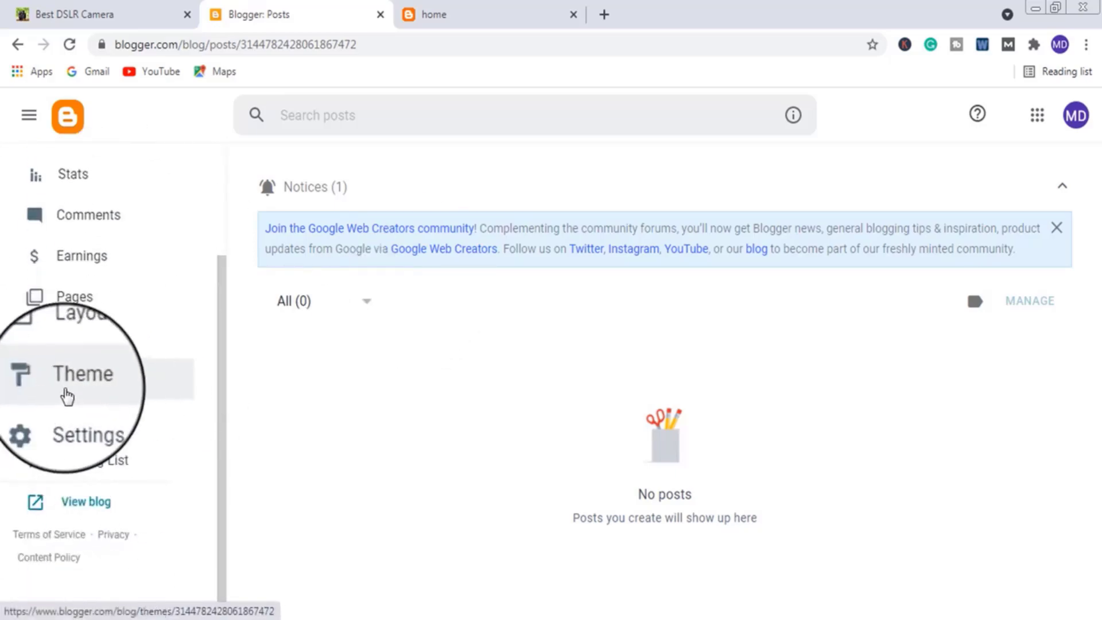
{"action": "left_click", "coordinate": [88, 393]}
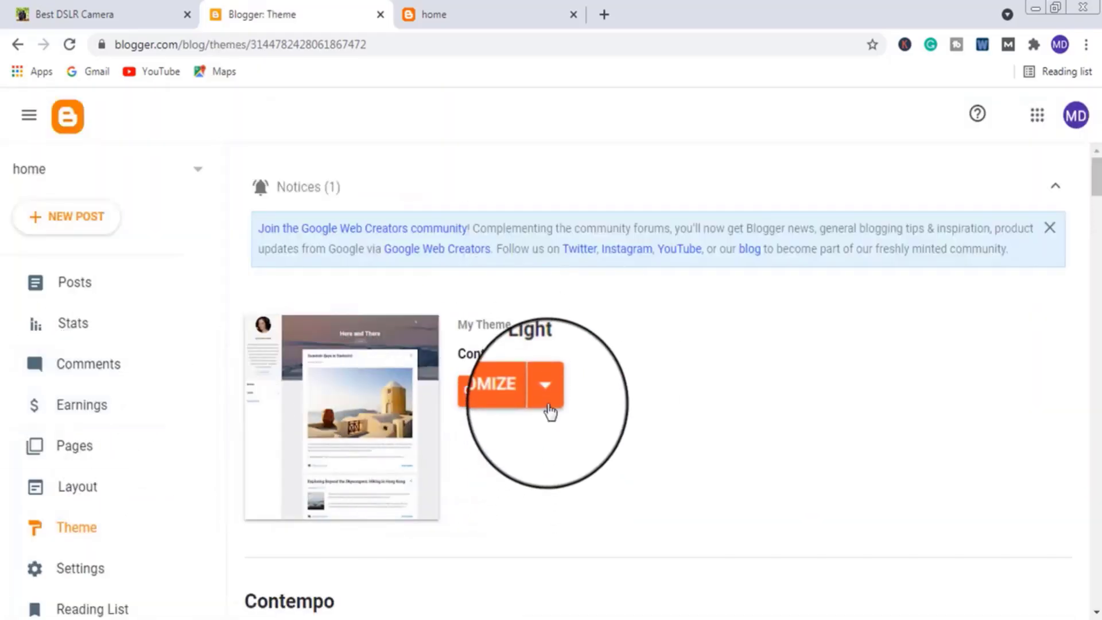
{"action": "left_click", "coordinate": [550, 401]}
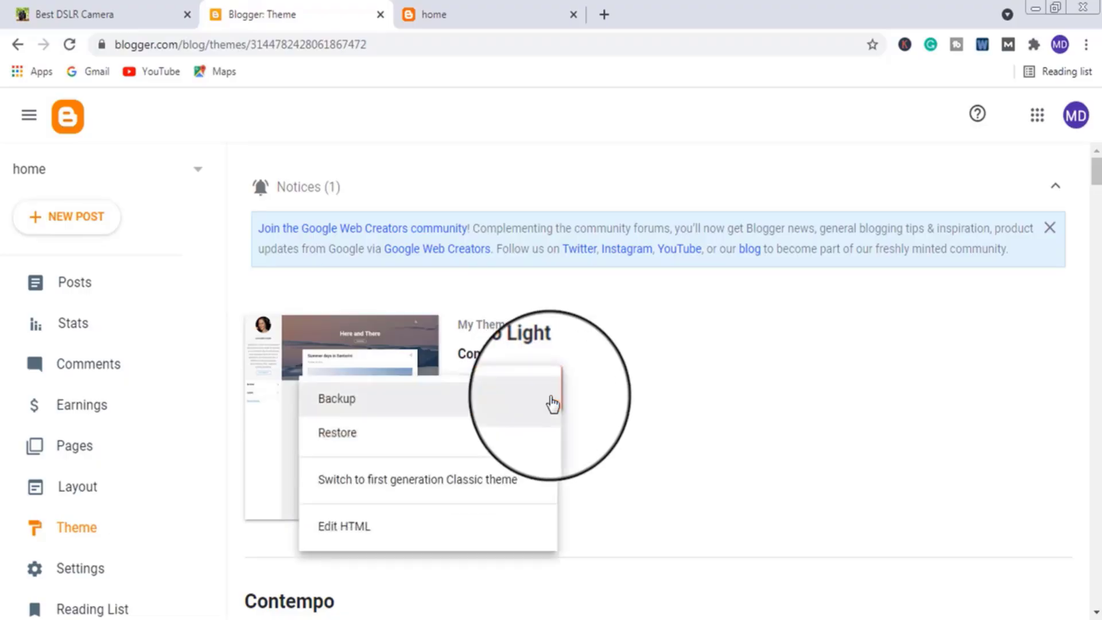
{"action": "left_click", "coordinate": [362, 534]}
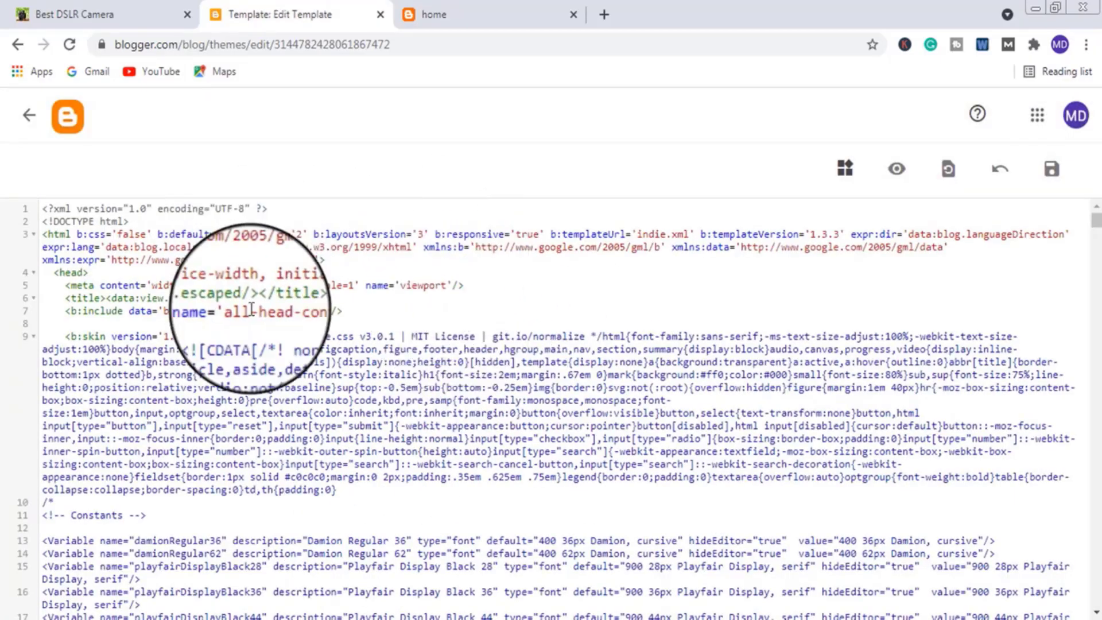
- Check the live blog's current design, then delete all existing HTML code from the blog's theme
{"action": "left_click", "coordinate": [430, 16]}
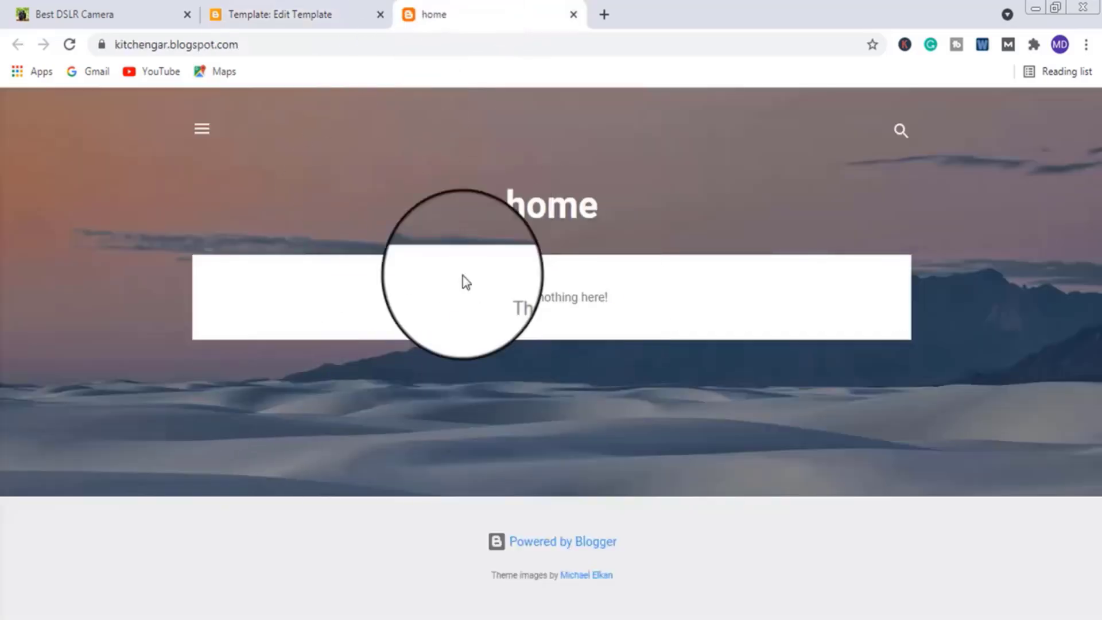
{"action": "left_click", "coordinate": [316, 7]}
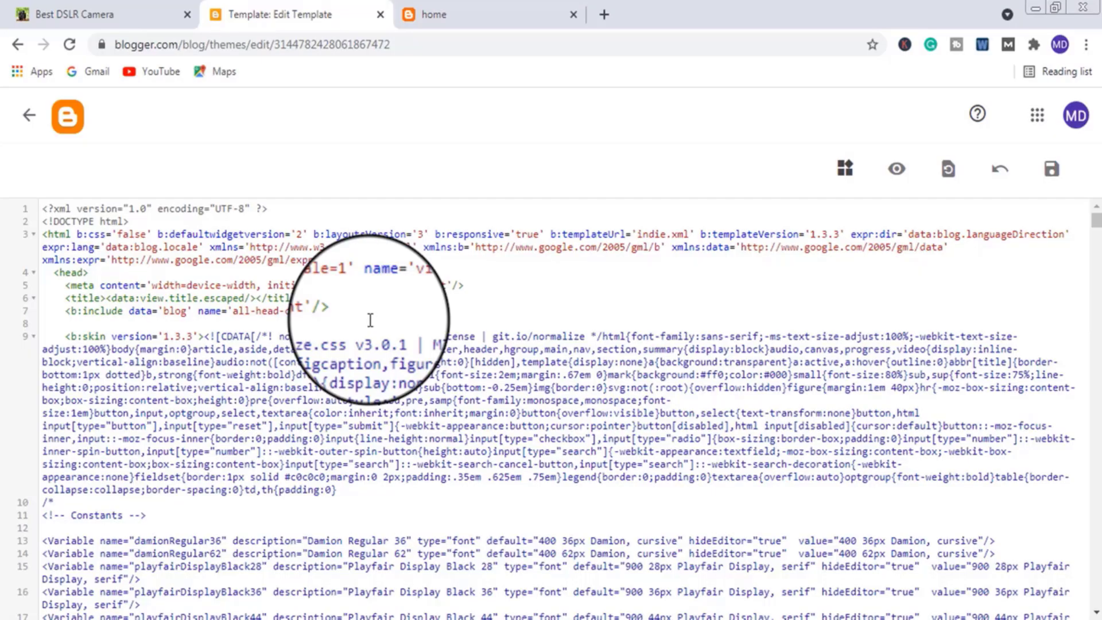
{"action": "key", "text": "ctrl+a"}
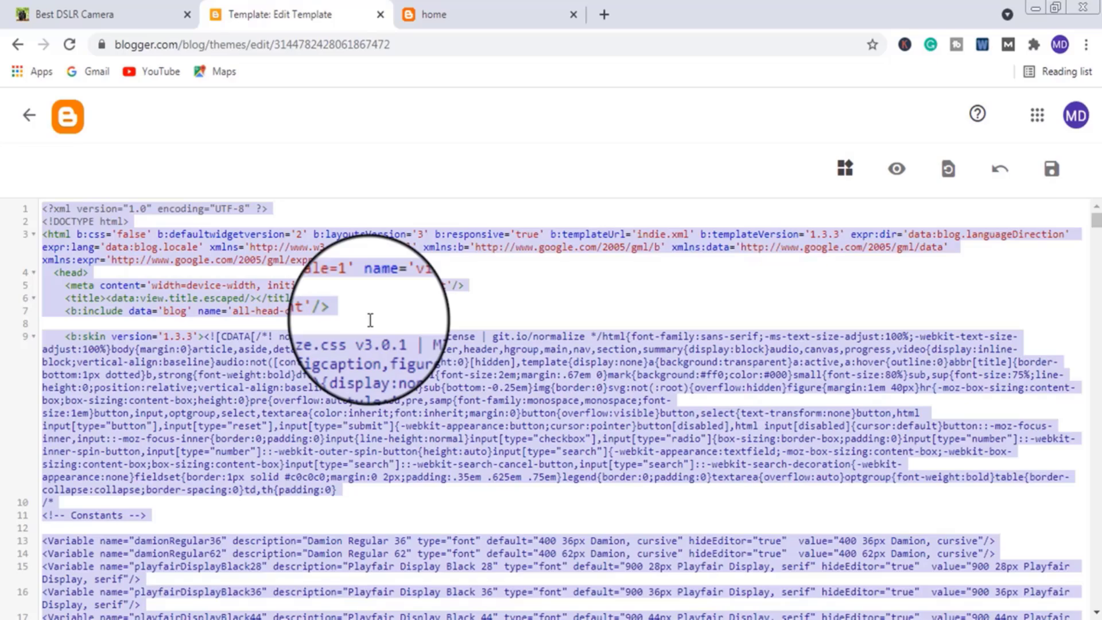
{"action": "left_click", "coordinate": [371, 320]}
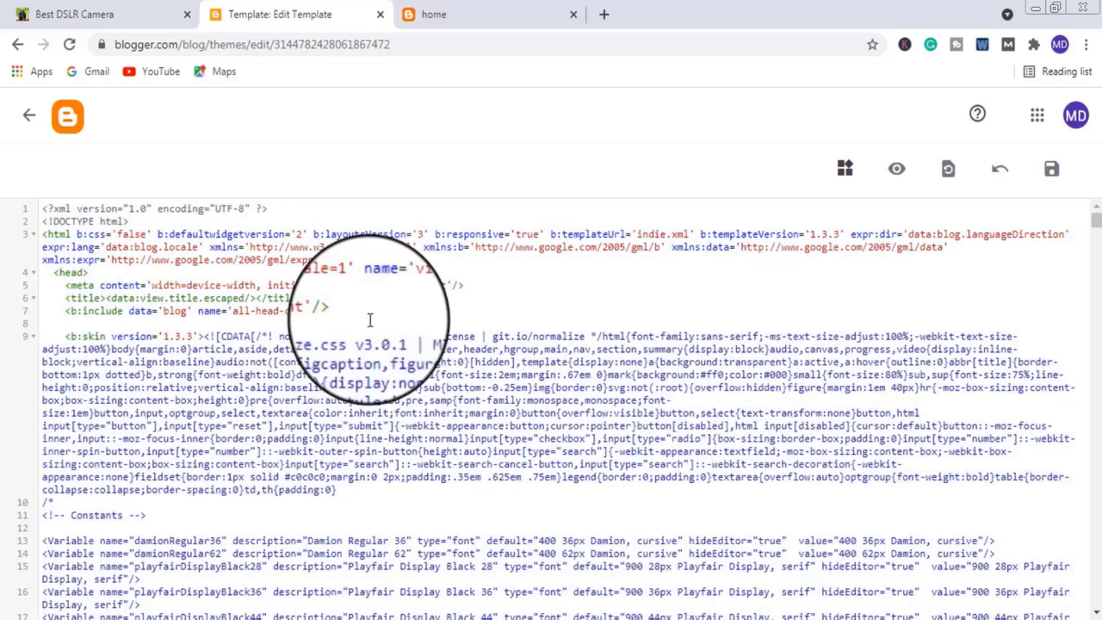
{"action": "key", "text": "ctrl+a"}
{"action": "key", "text": "Delete"}
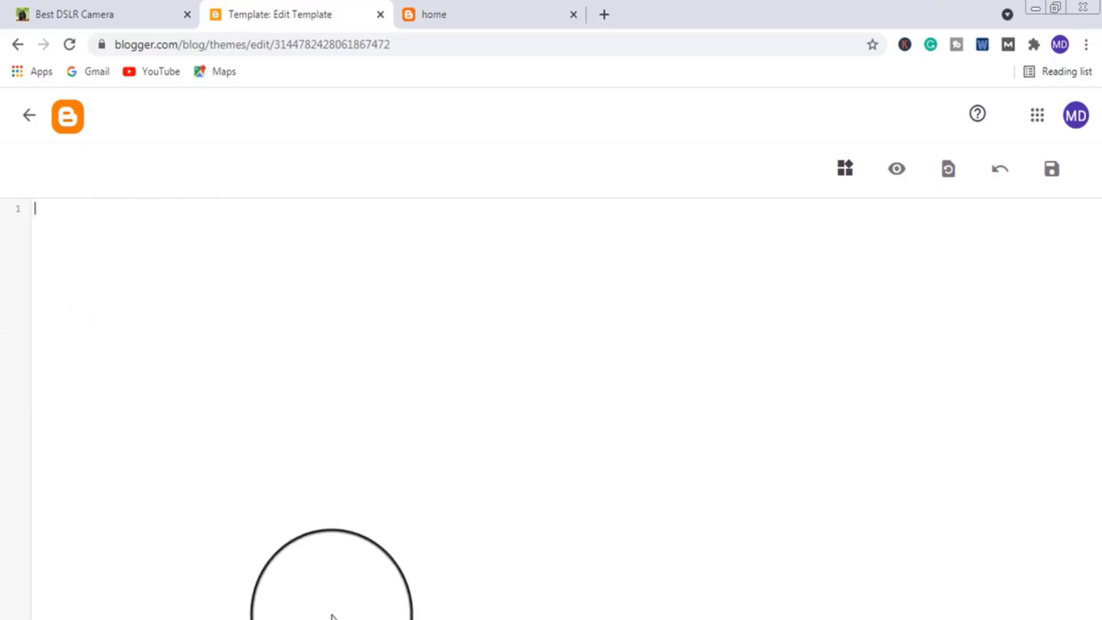
- Paste the copied Plate template code into the empty theme editor and save the theme
{"action": "left_click", "coordinate": [469, 619]}
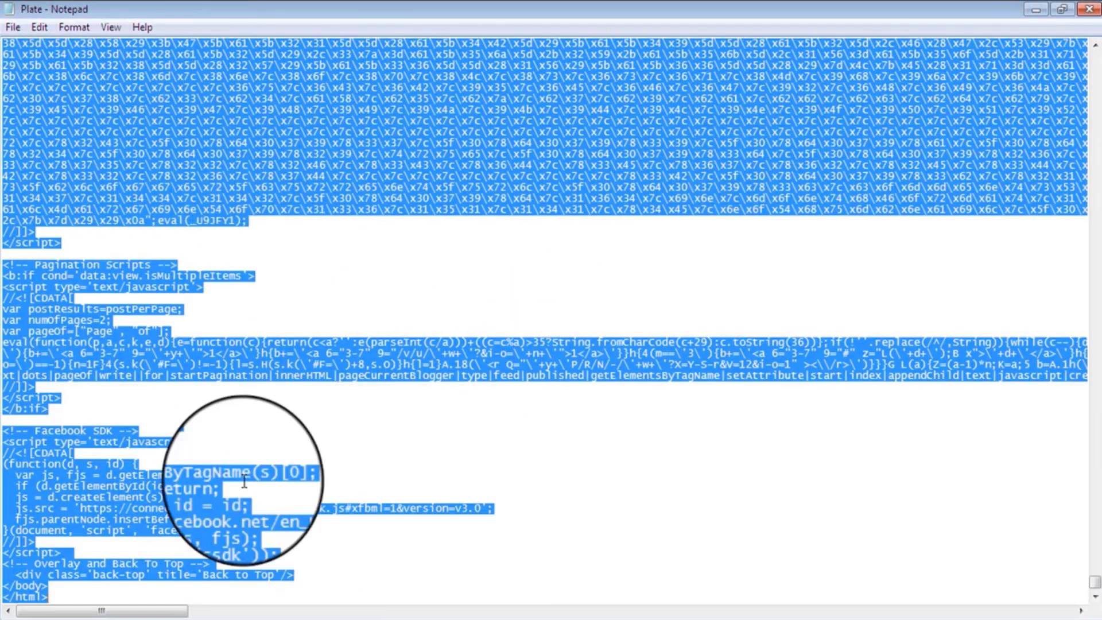
{"action": "left_click", "coordinate": [315, 617]}
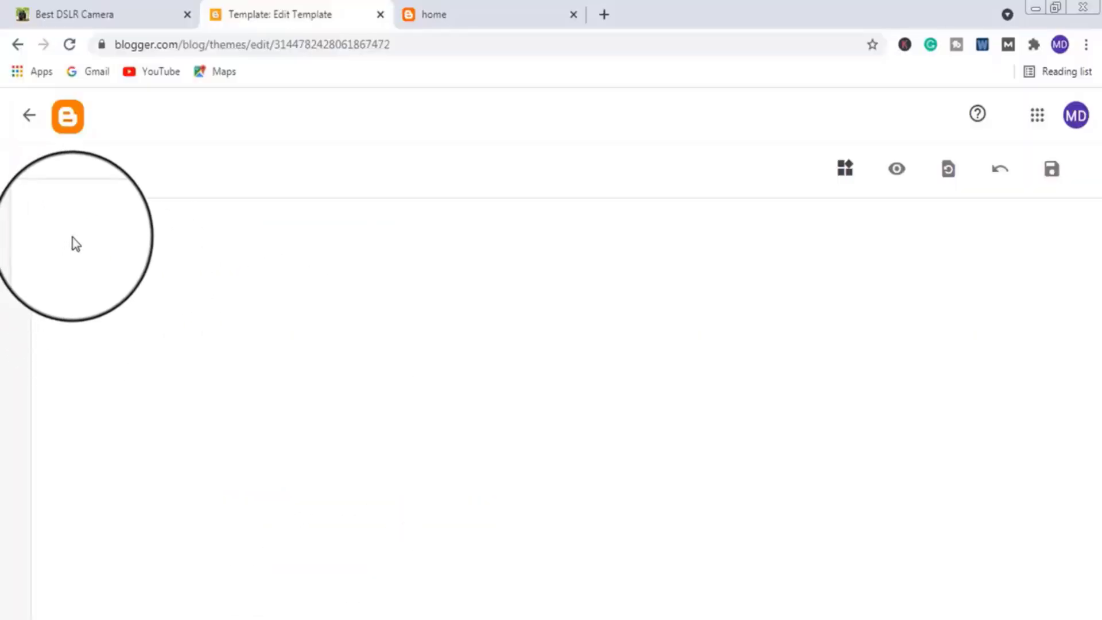
{"action": "key", "text": "ctrl+v"}
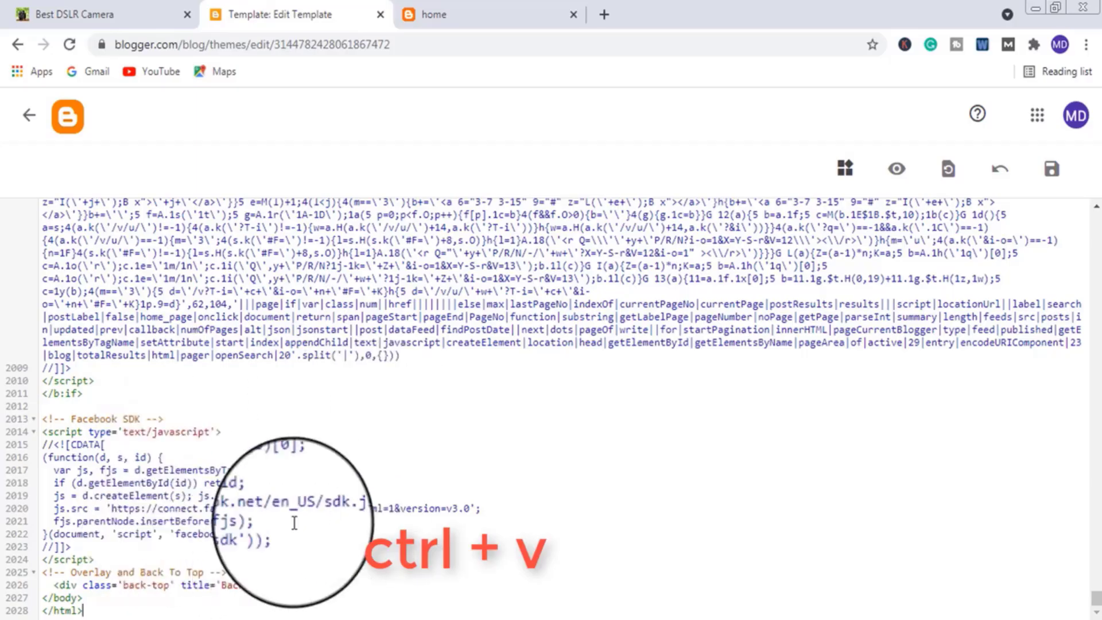
{"action": "left_click", "coordinate": [1051, 170]}
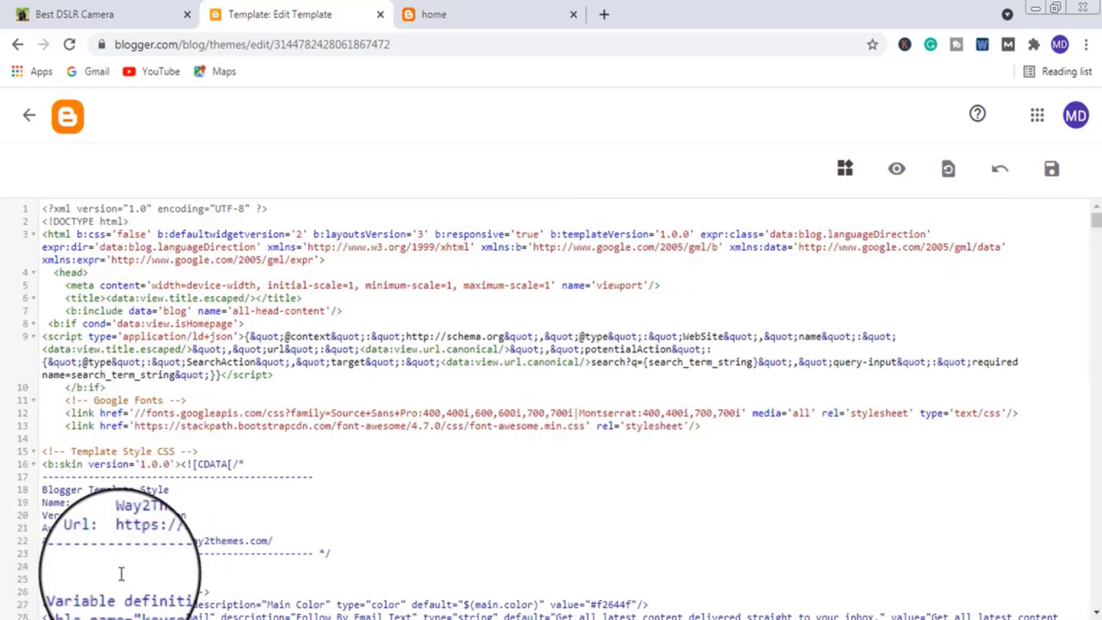
- Reload the live kitchengar.blogspot.com blog and look over its new design from header to footer
{"action": "left_click", "coordinate": [479, 8]}
{"action": "left_click", "coordinate": [69, 44]}
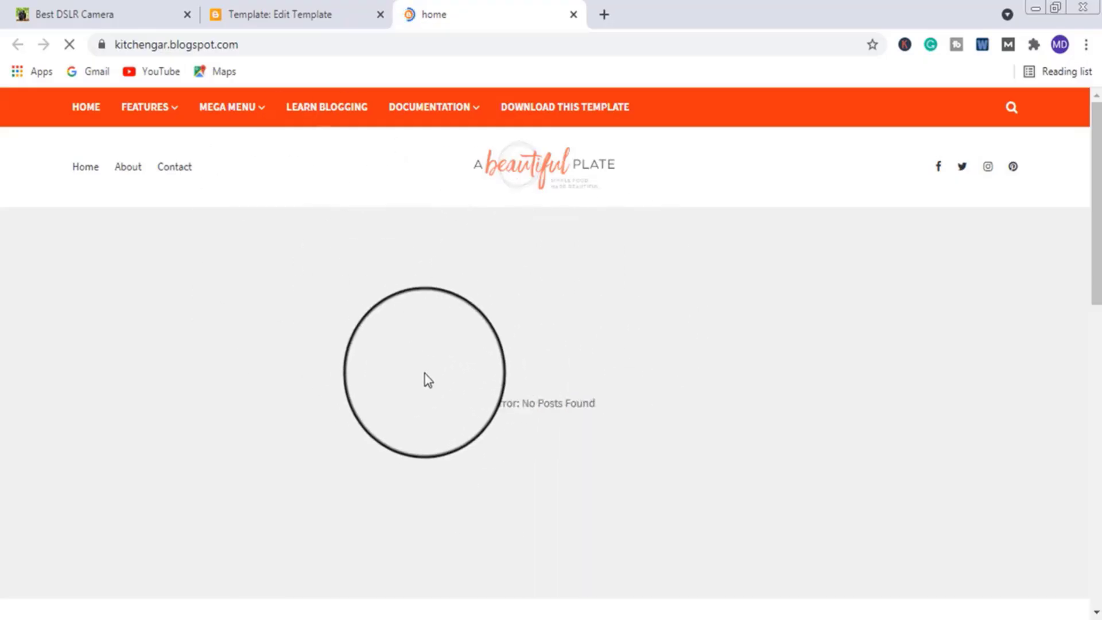
{"action": "scroll", "coordinate": [439, 387], "scroll_direction": "down", "scroll_amount": 15}
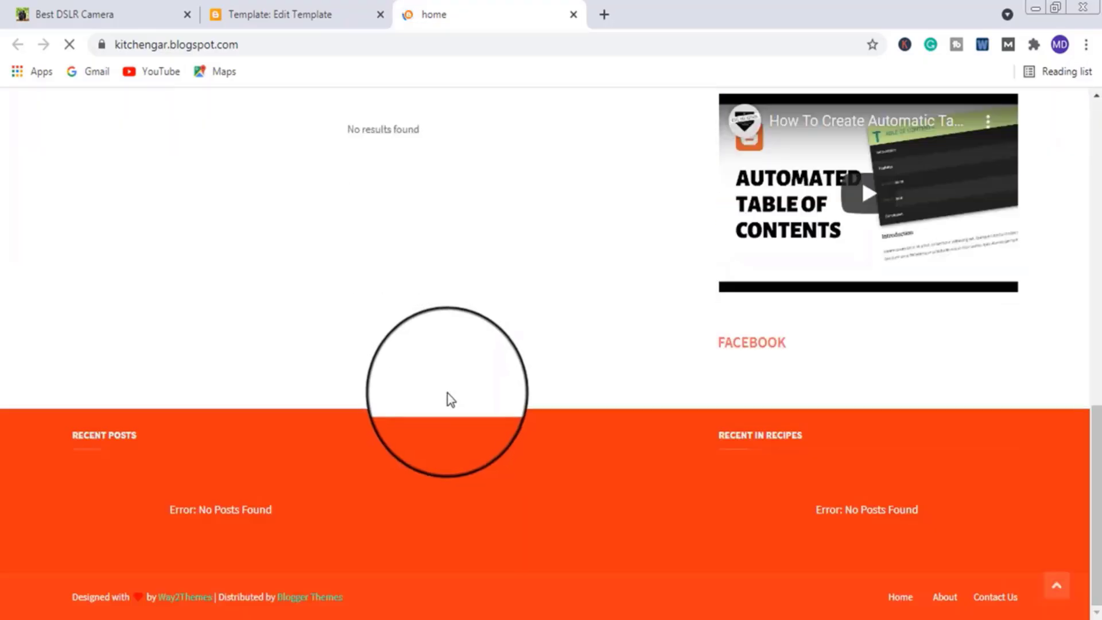
{"action": "scroll", "coordinate": [400, 365], "scroll_direction": "up", "scroll_amount": 15}
- Look through the sample DSLR camera blog's layout and posts for comparison, then return to the live new blog
{"action": "left_click", "coordinate": [101, 14]}
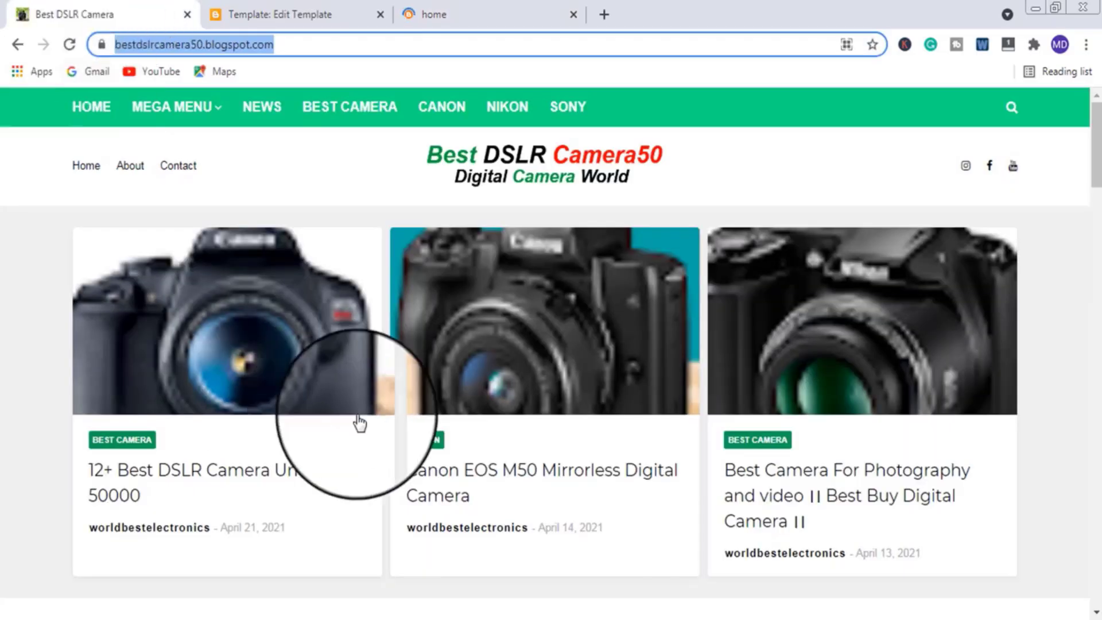
{"action": "scroll", "coordinate": [454, 467], "scroll_direction": "down", "scroll_amount": 20}
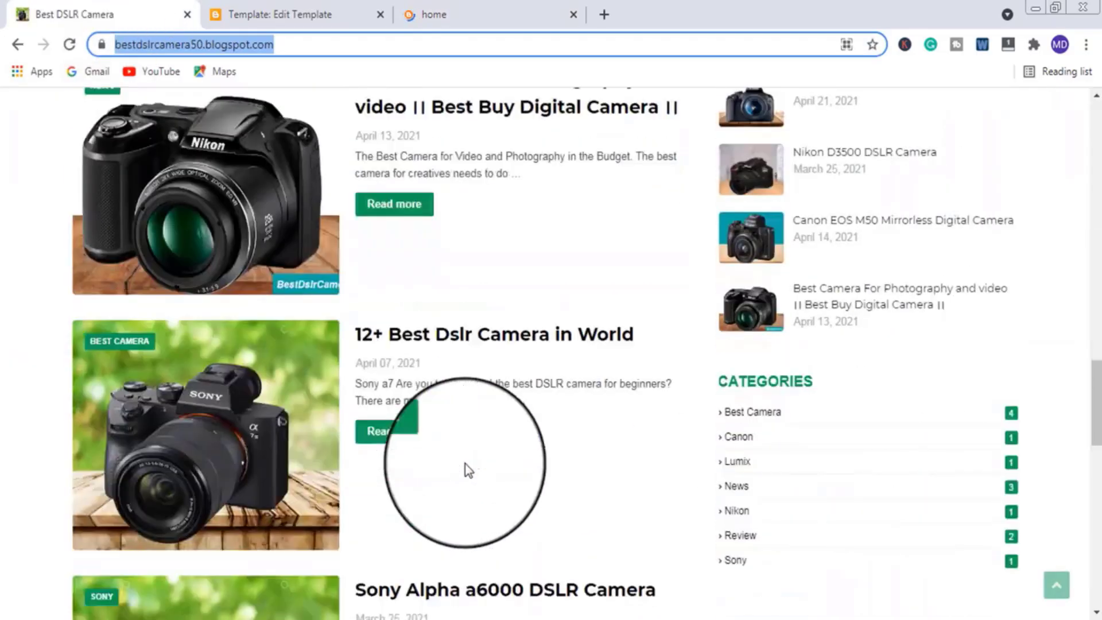
{"action": "scroll", "coordinate": [469, 471], "scroll_direction": "down", "scroll_amount": 5}
{"action": "scroll", "coordinate": [469, 467], "scroll_direction": "up", "scroll_amount": 20}
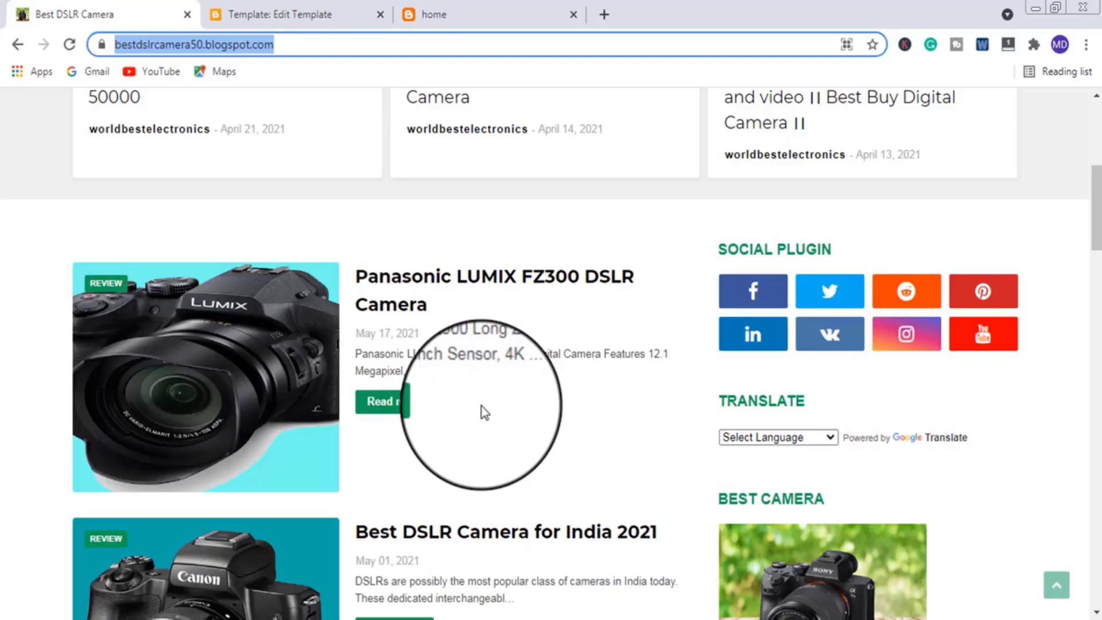
{"action": "scroll", "coordinate": [481, 406], "scroll_direction": "up", "scroll_amount": 8}
{"action": "left_click", "coordinate": [442, 16]}
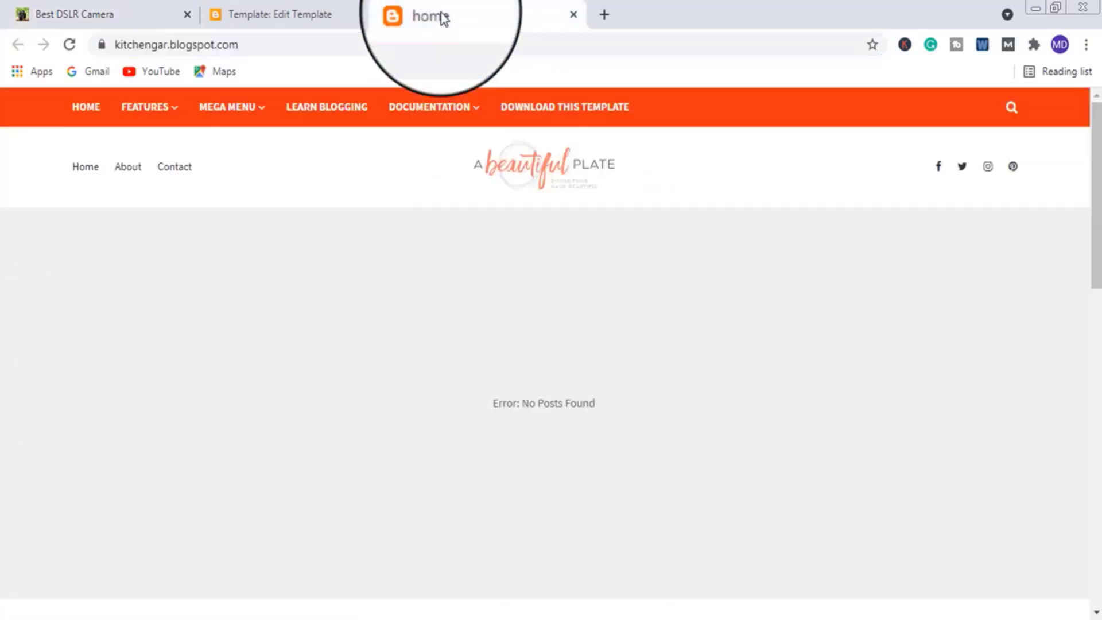
- Check the live blog's mobile look from header to footer in a narrow browser window, then return to full width
{"action": "left_click", "coordinate": [321, 14]}
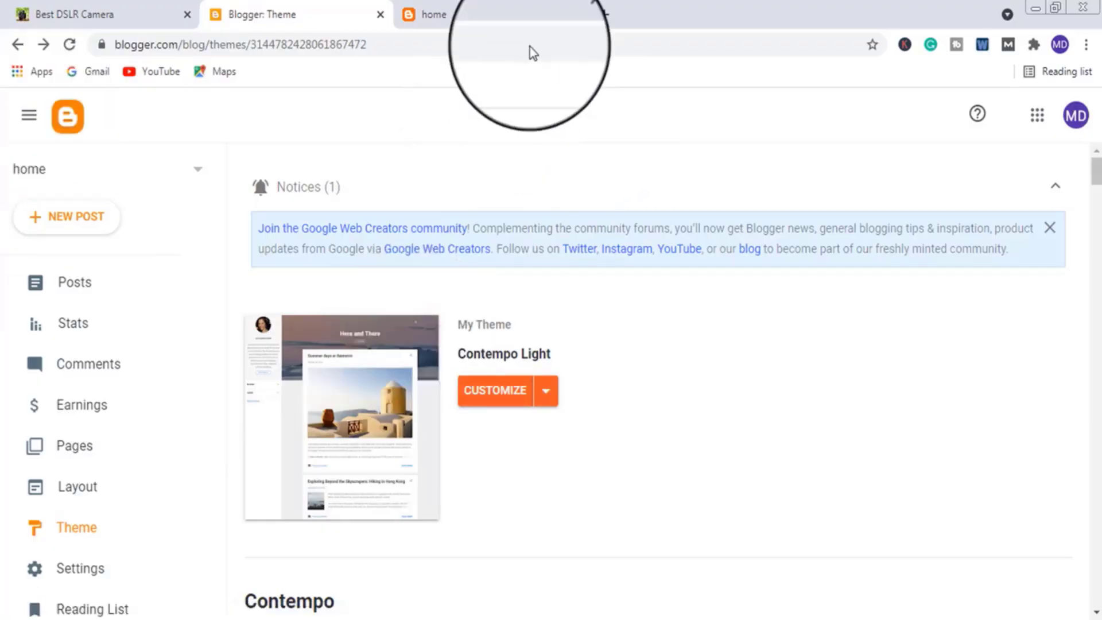
{"action": "left_click", "coordinate": [498, 8]}
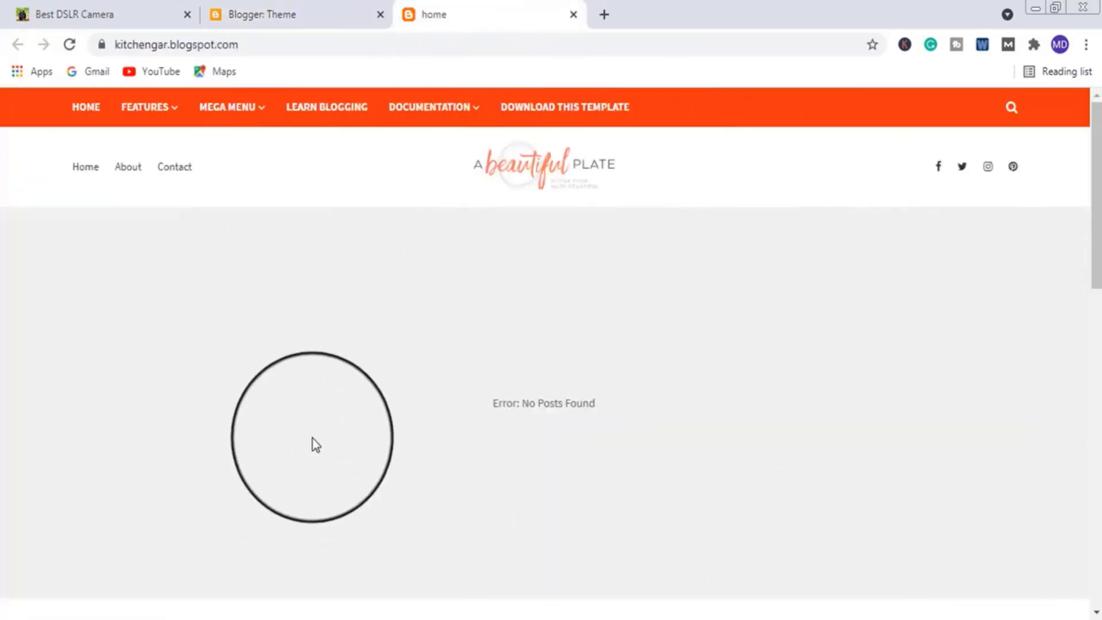
{"action": "left_click", "coordinate": [1055, 10]}
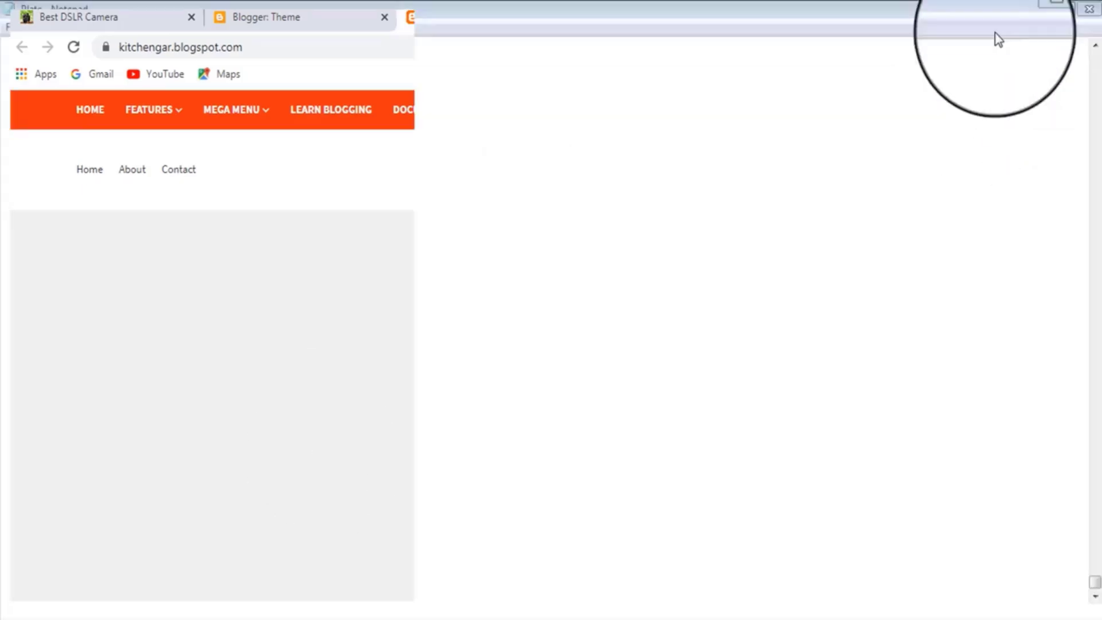
{"action": "scroll", "coordinate": [169, 362], "scroll_direction": "down", "scroll_amount": 6}
{"action": "scroll", "coordinate": [170, 379], "scroll_direction": "down", "scroll_amount": 8}
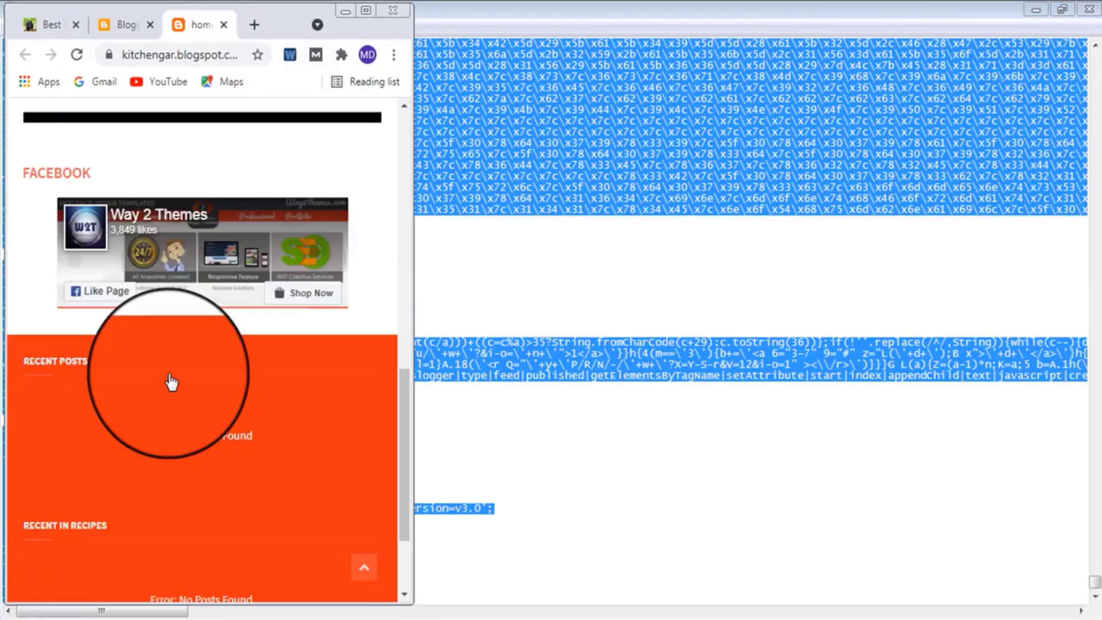
{"action": "scroll", "coordinate": [170, 379], "scroll_direction": "up", "scroll_amount": 12}
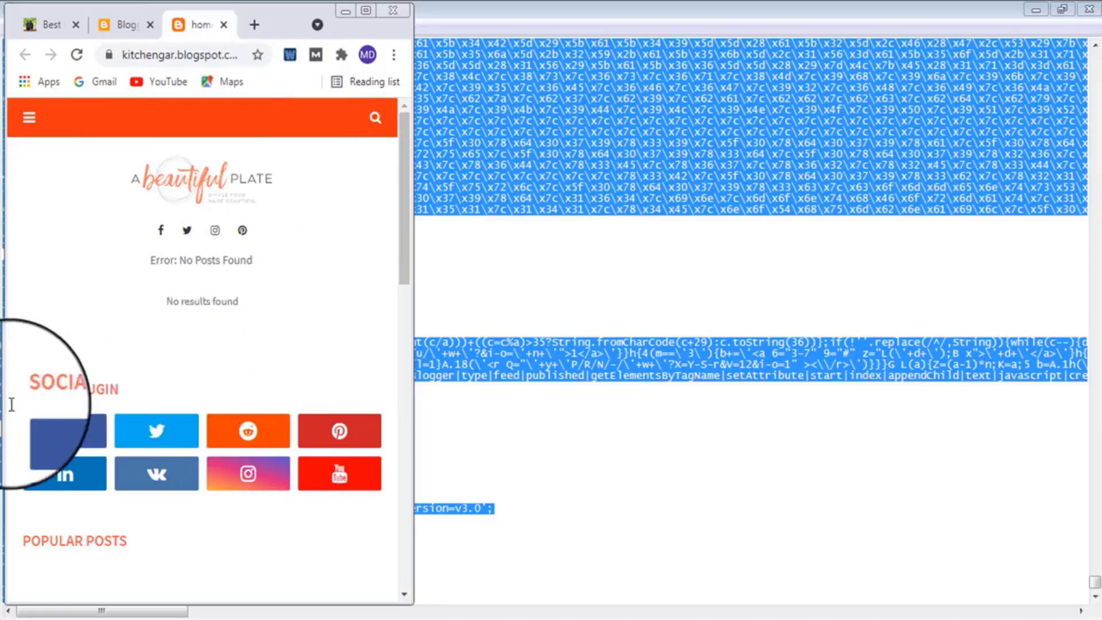
{"action": "left_click", "coordinate": [363, 13]}
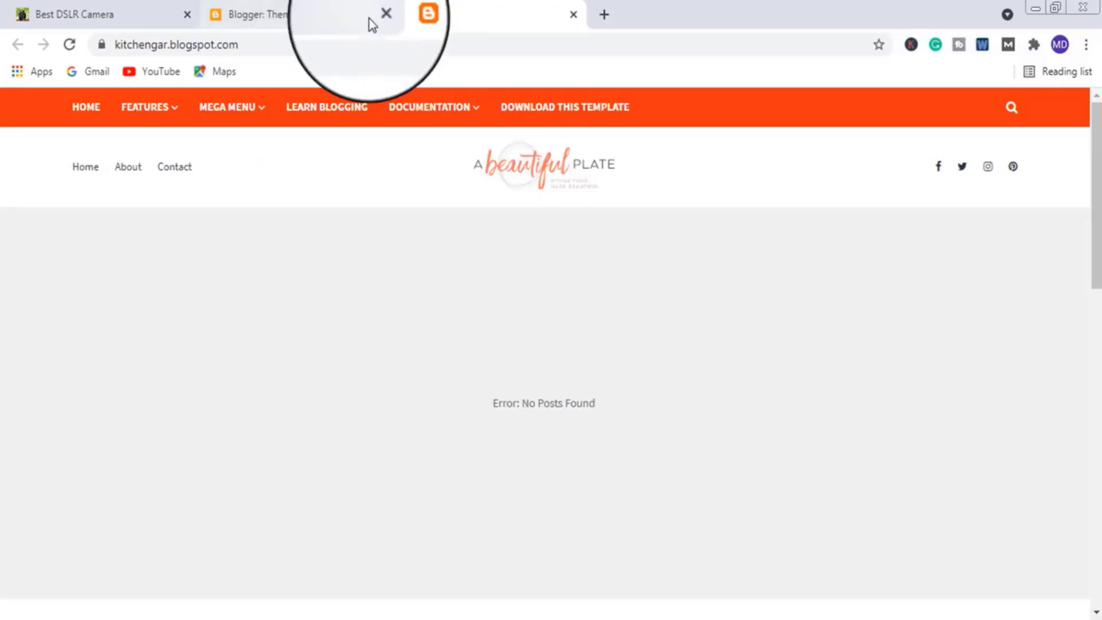
- Set the blog theme's mobile settings to show the Desktop theme on mobile devices and save the choice
{"action": "left_click", "coordinate": [295, 3]}
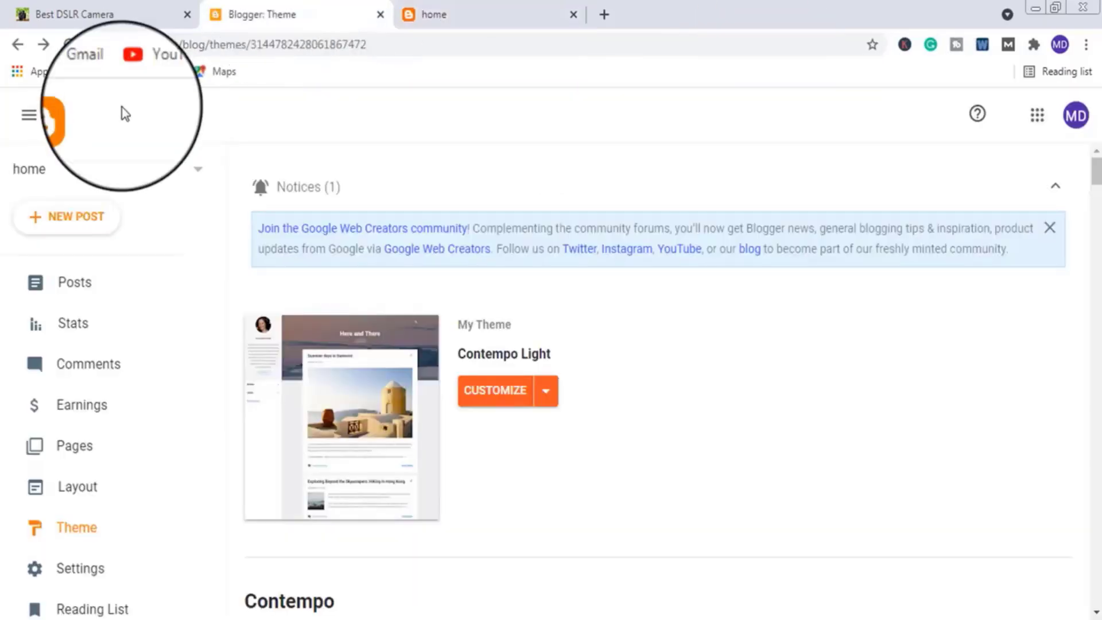
{"action": "left_click", "coordinate": [80, 537]}
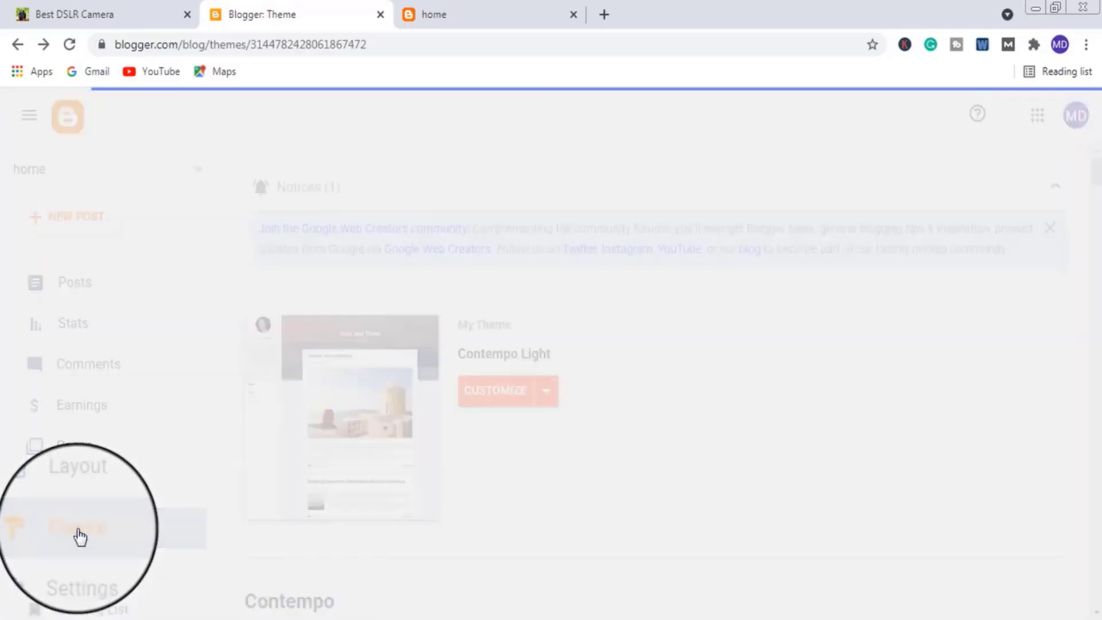
{"action": "left_click", "coordinate": [549, 390]}
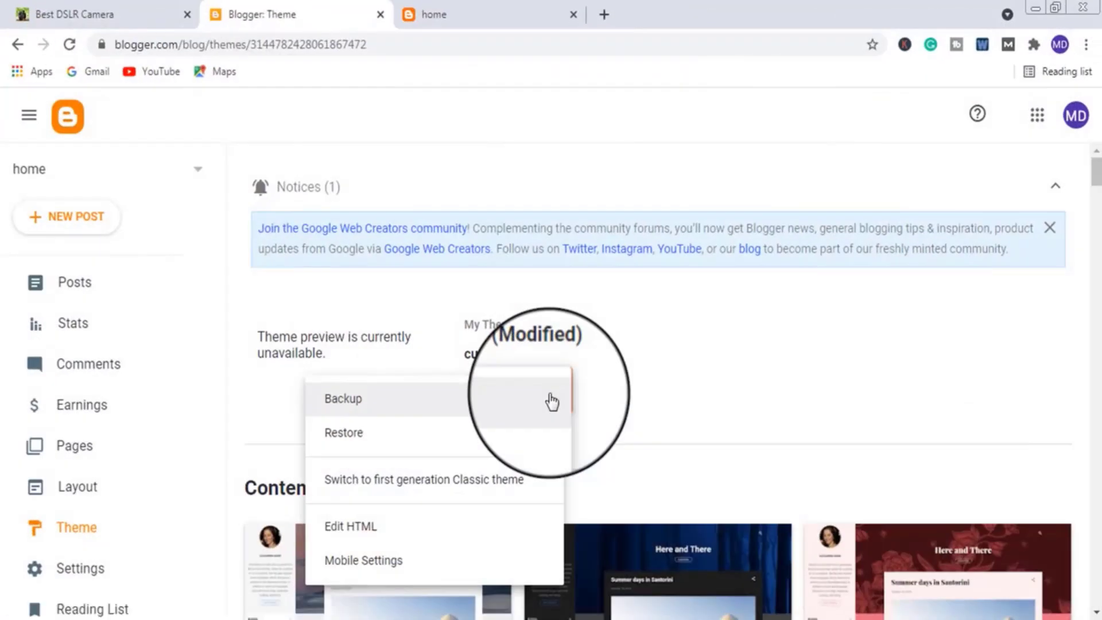
{"action": "left_click", "coordinate": [688, 359]}
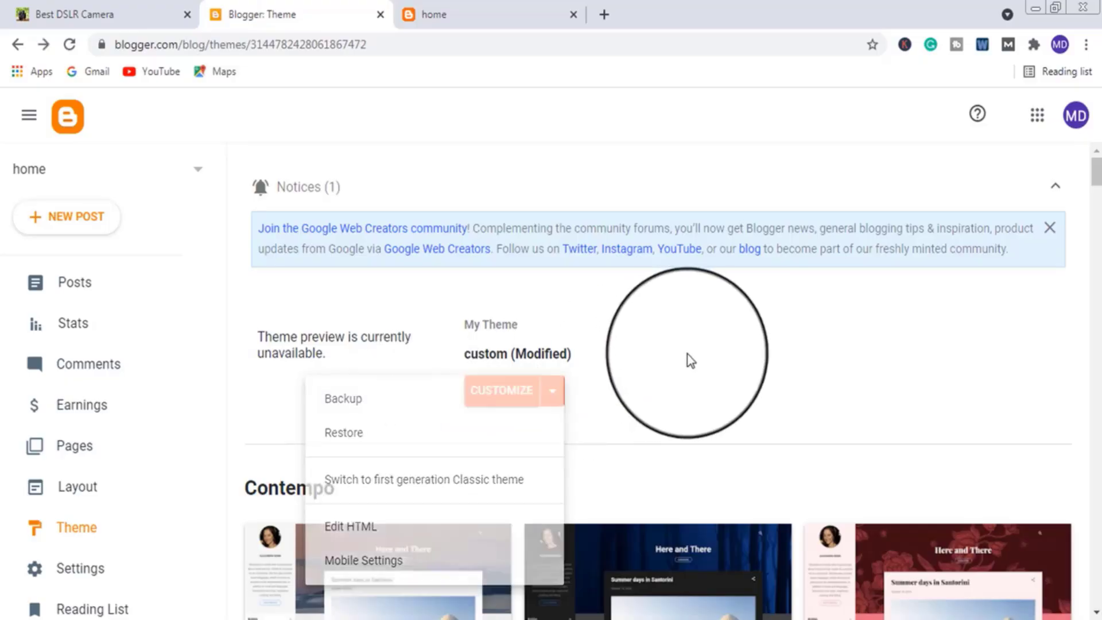
{"action": "left_click", "coordinate": [554, 393]}
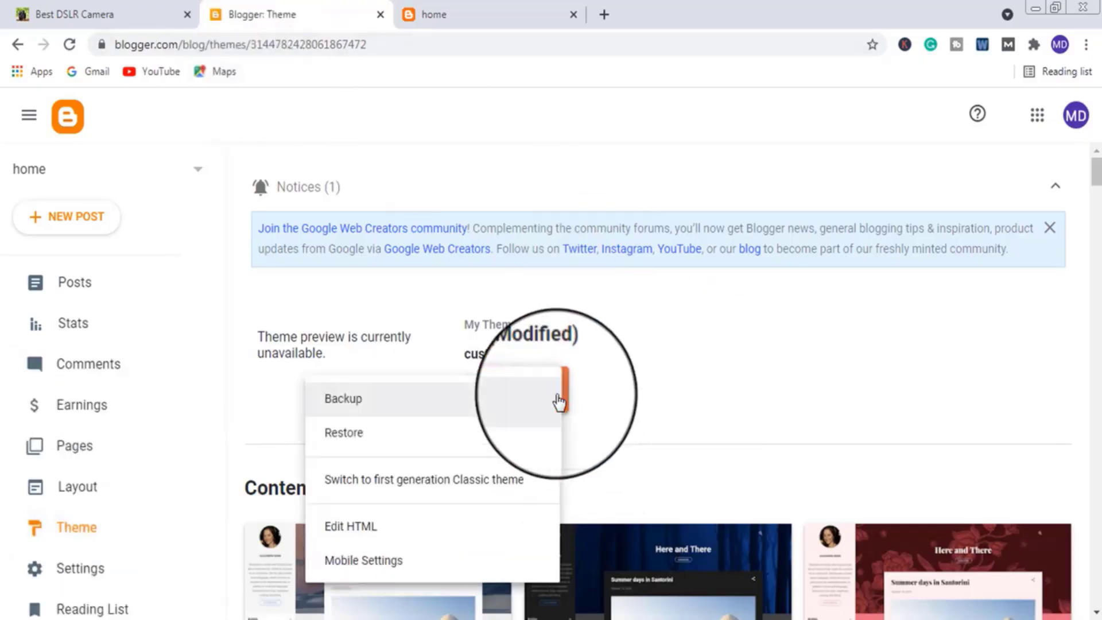
{"action": "left_click", "coordinate": [357, 562]}
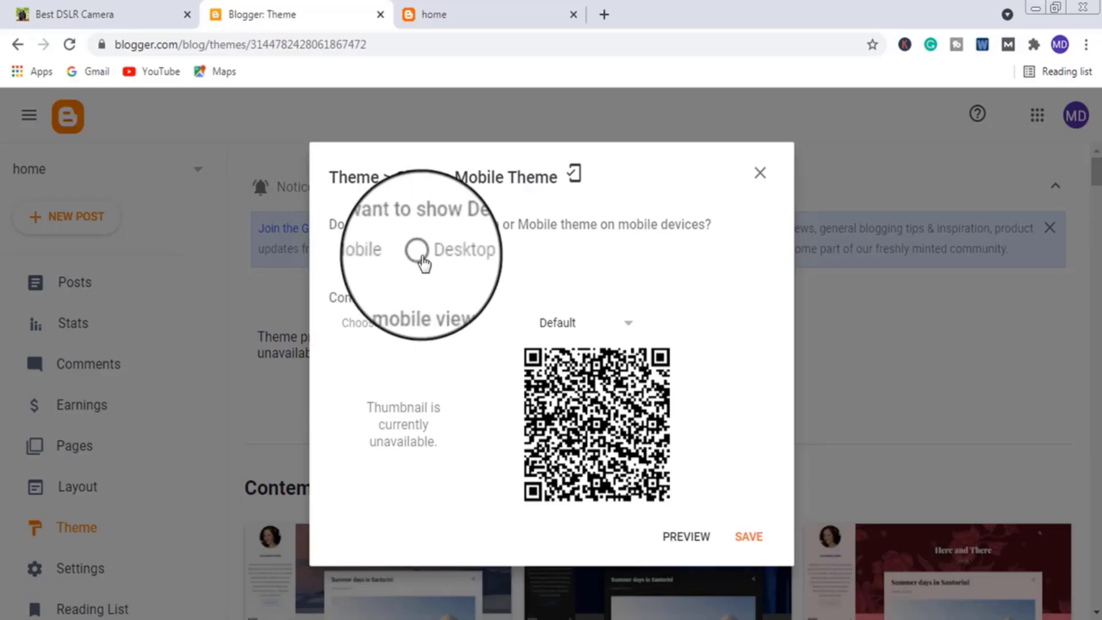
{"action": "left_click", "coordinate": [418, 252]}
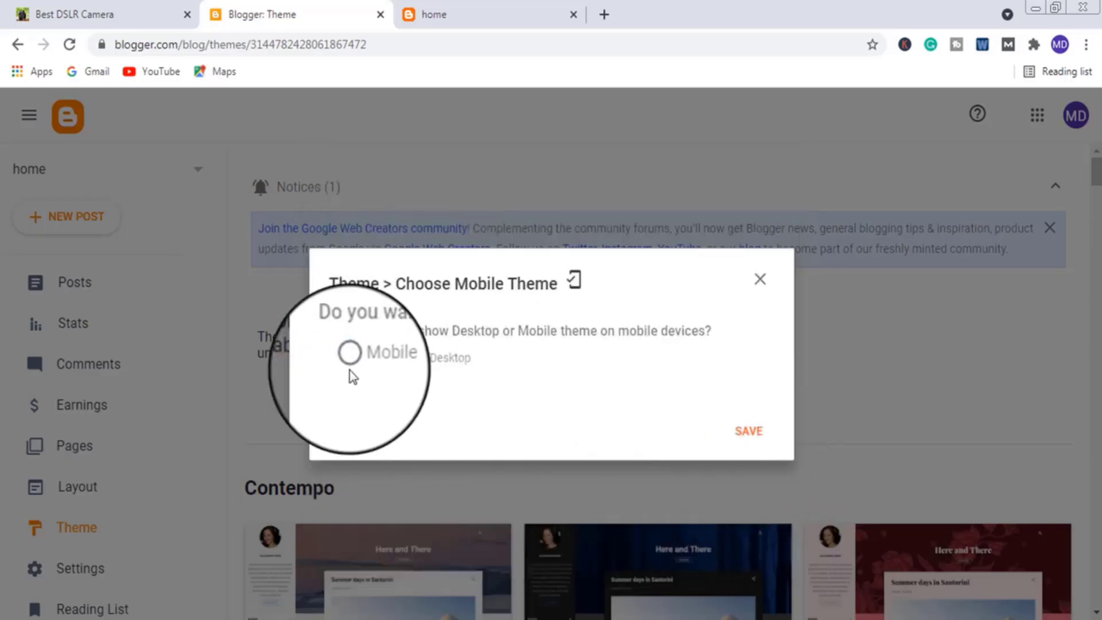
{"action": "left_click", "coordinate": [749, 433]}
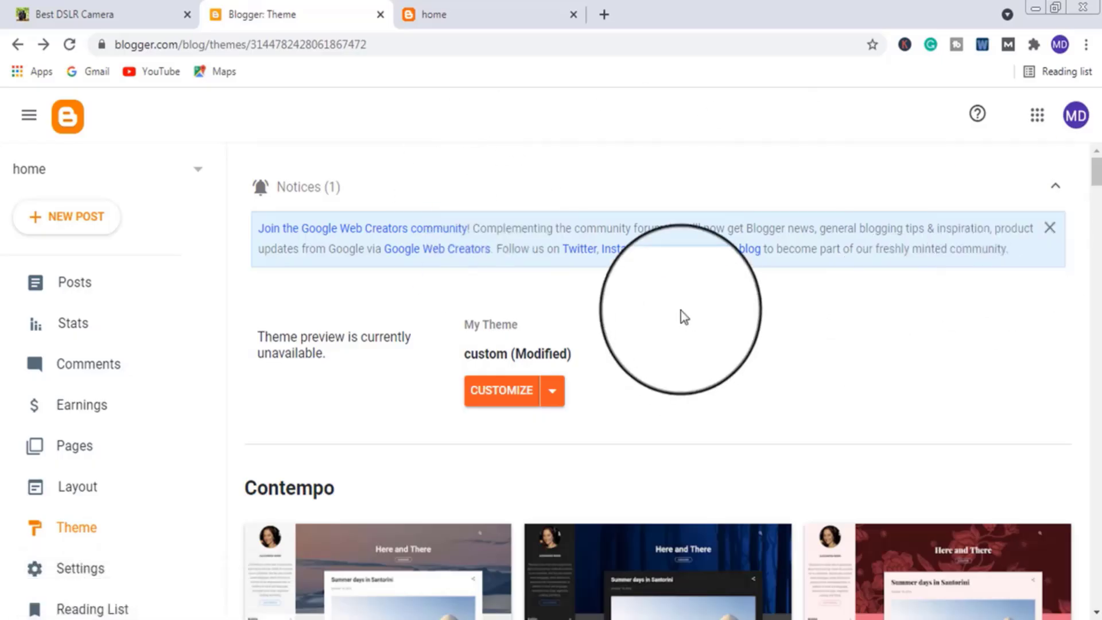
- Reload the live kitchengar.blogspot.com blog and examine its narrow-window layout, including the collapsible navigation menu
{"action": "left_click", "coordinate": [497, 8]}
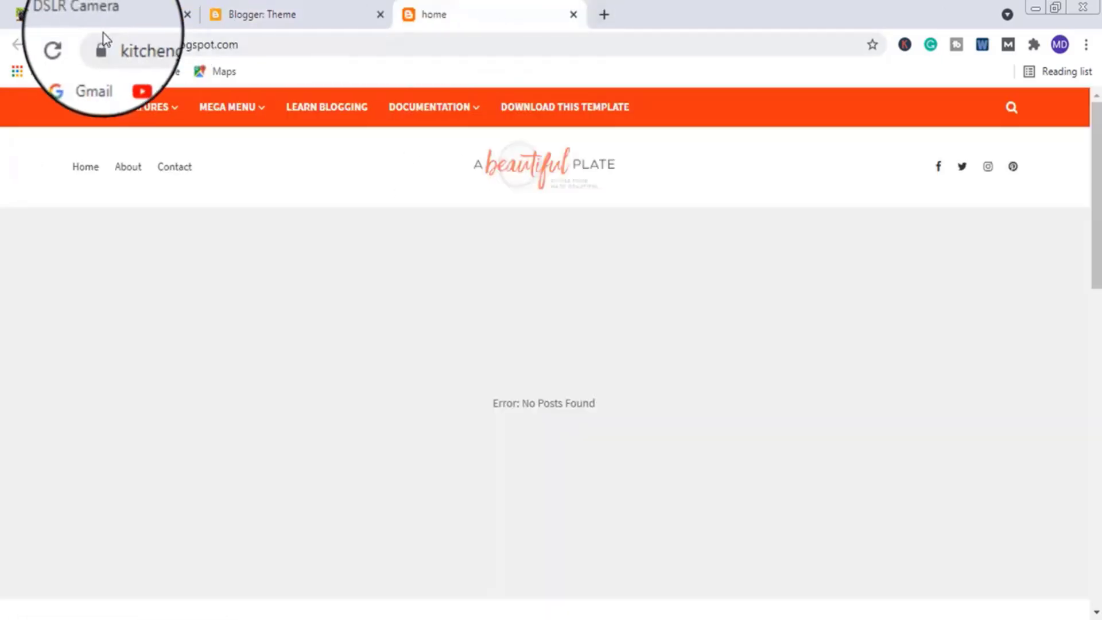
{"action": "left_click", "coordinate": [69, 44]}
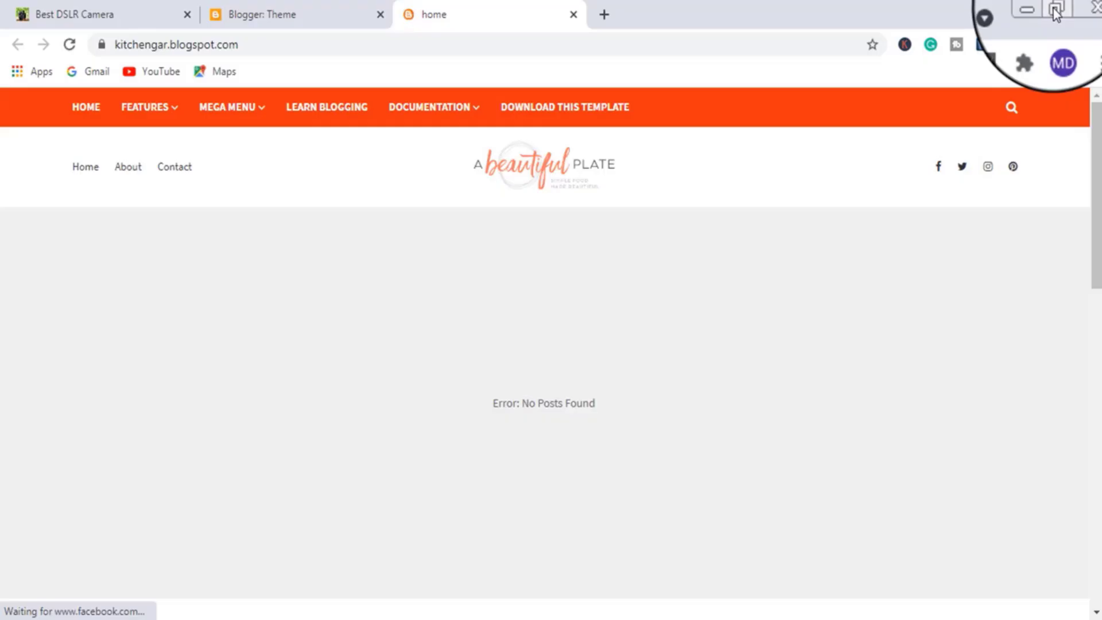
{"action": "left_click", "coordinate": [1056, 10]}
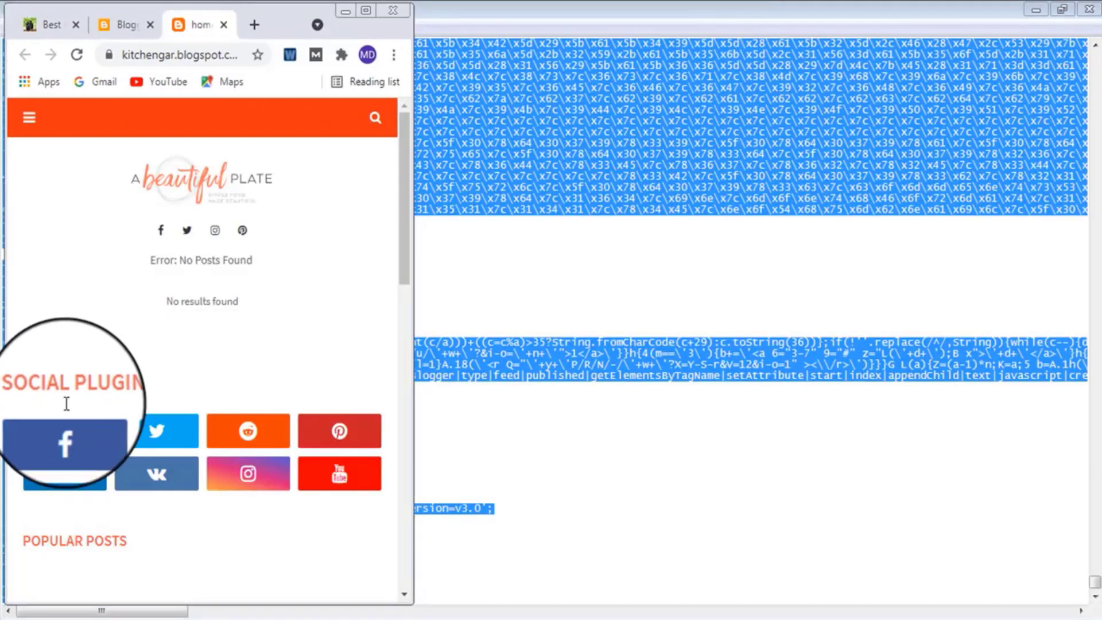
{"action": "scroll", "coordinate": [135, 401], "scroll_direction": "down", "scroll_amount": 4}
{"action": "scroll", "coordinate": [149, 584], "scroll_direction": "down", "scroll_amount": 6}
{"action": "scroll", "coordinate": [161, 584], "scroll_direction": "up", "scroll_amount": 10}
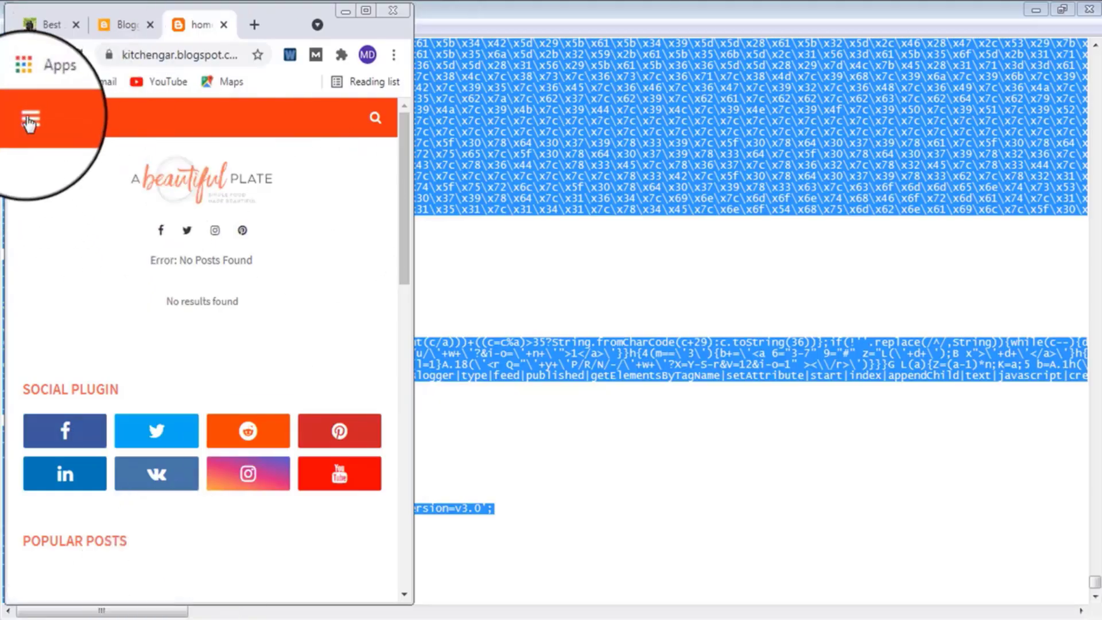
{"action": "left_click", "coordinate": [28, 122]}
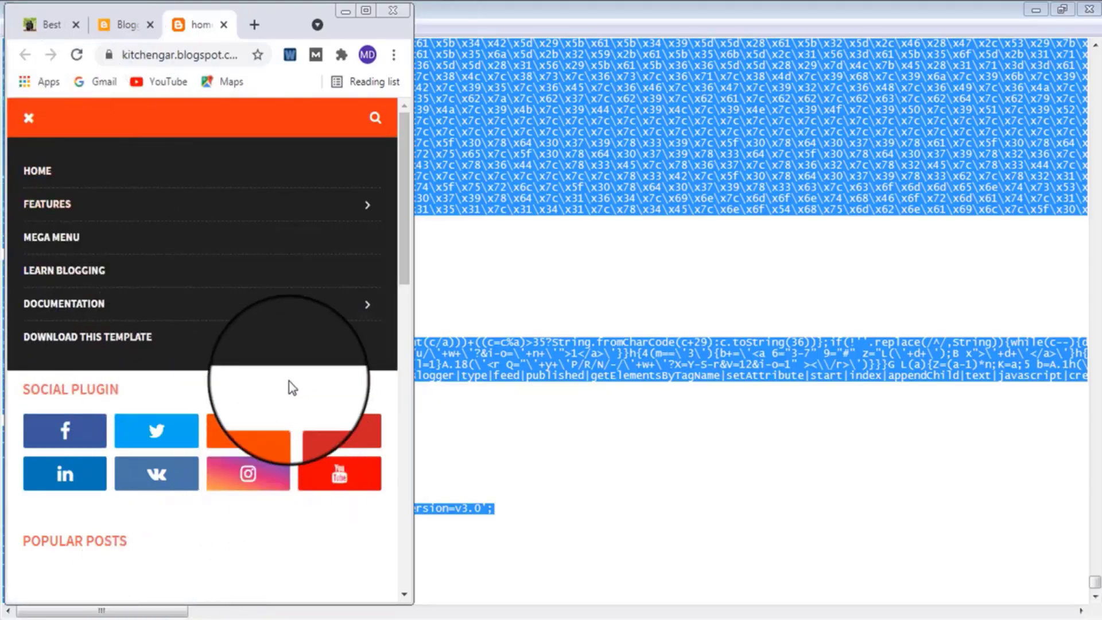
{"action": "left_click", "coordinate": [29, 127]}
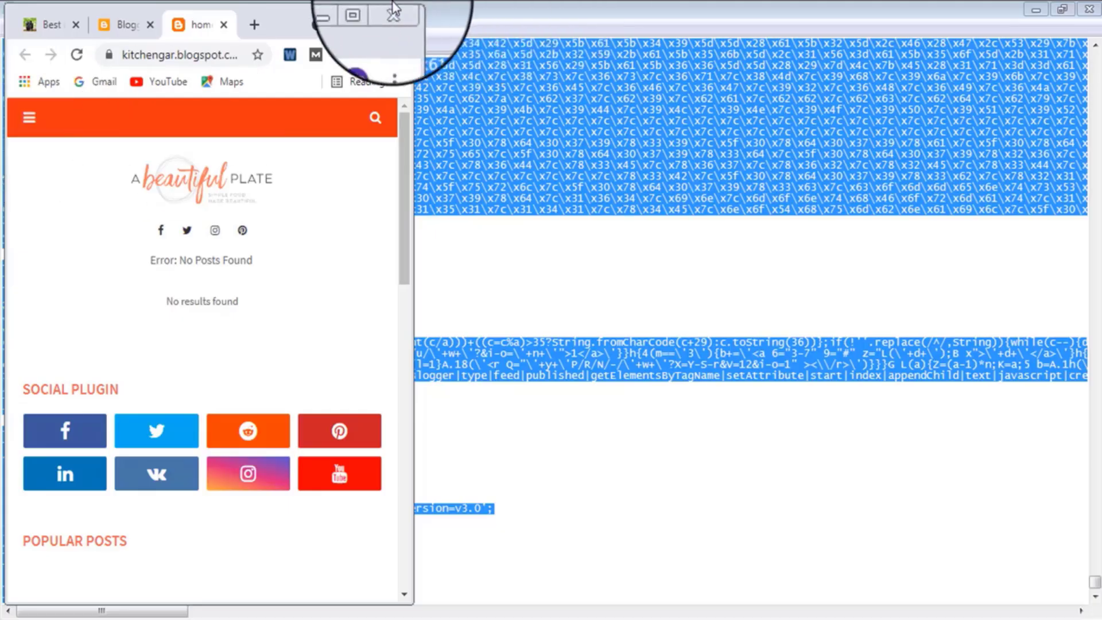
- Close the Plate template file in Notepad and bring the browser back to full size
{"action": "left_click", "coordinate": [370, 8]}
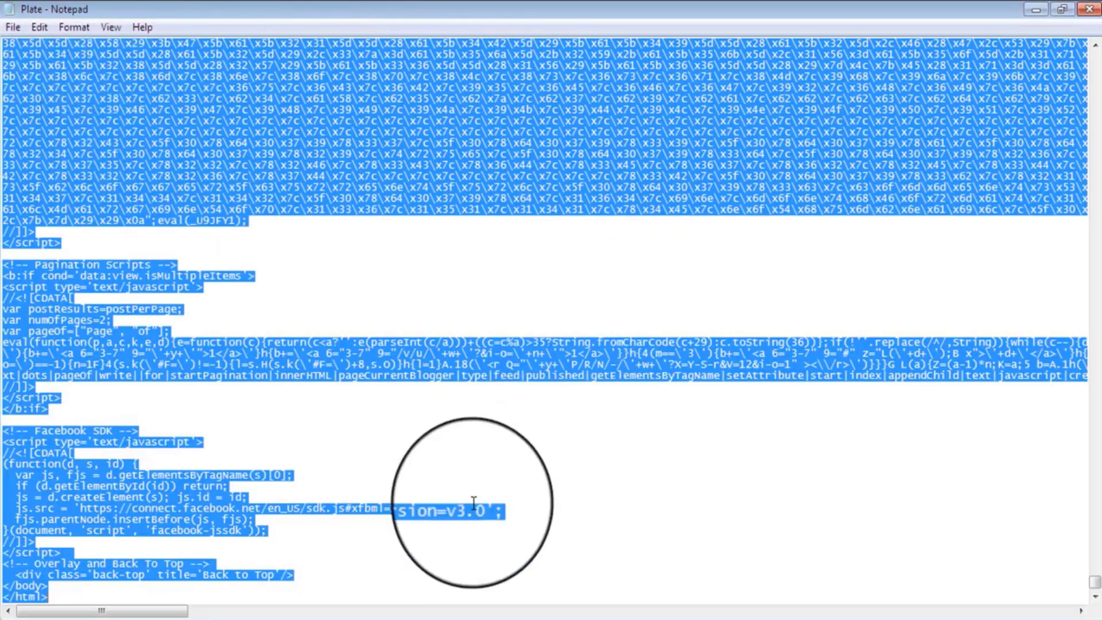
{"action": "left_click", "coordinate": [1090, 12]}
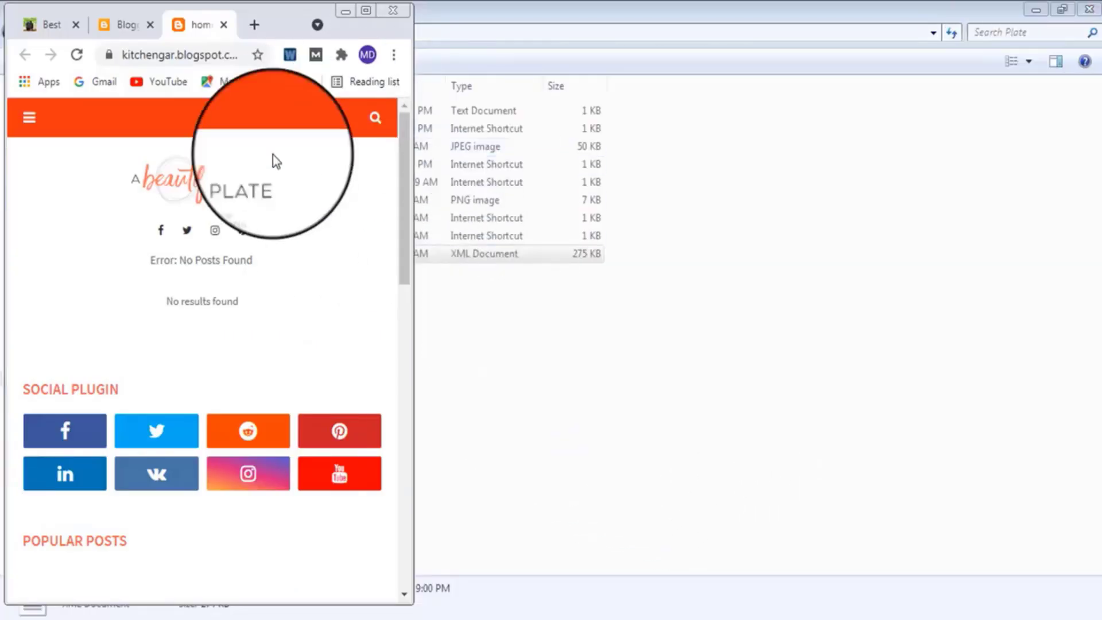
{"action": "left_click", "coordinate": [369, 18]}
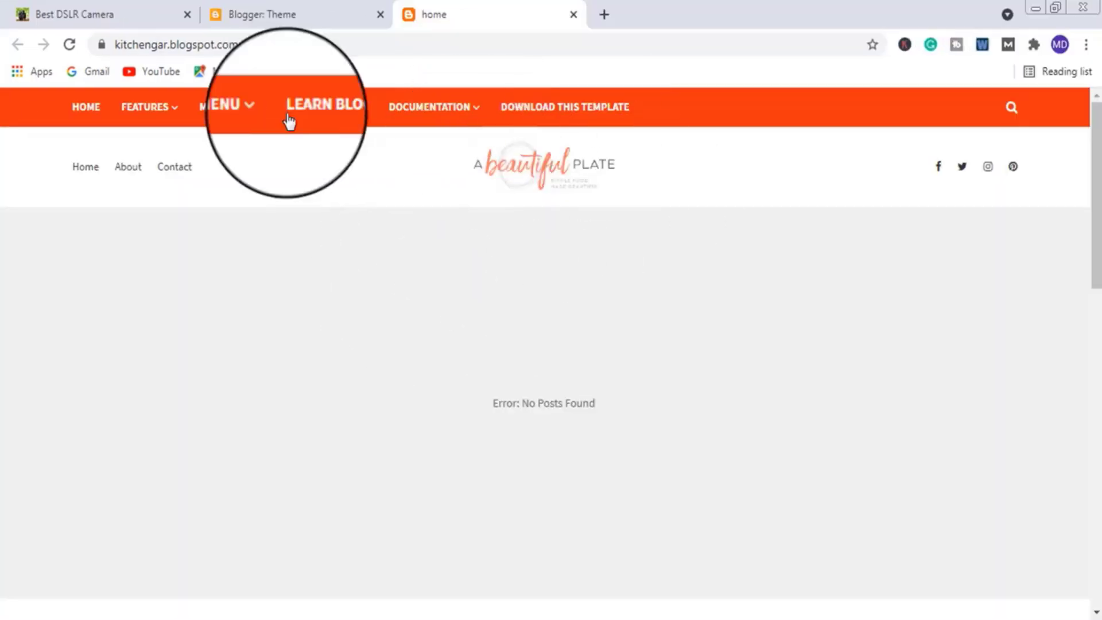
- Compare the new live blog's header, content and footer sections with the sample DSLR camera blog's layout and posts
{"action": "left_click", "coordinate": [247, 7]}
{"action": "left_click", "coordinate": [453, 12]}
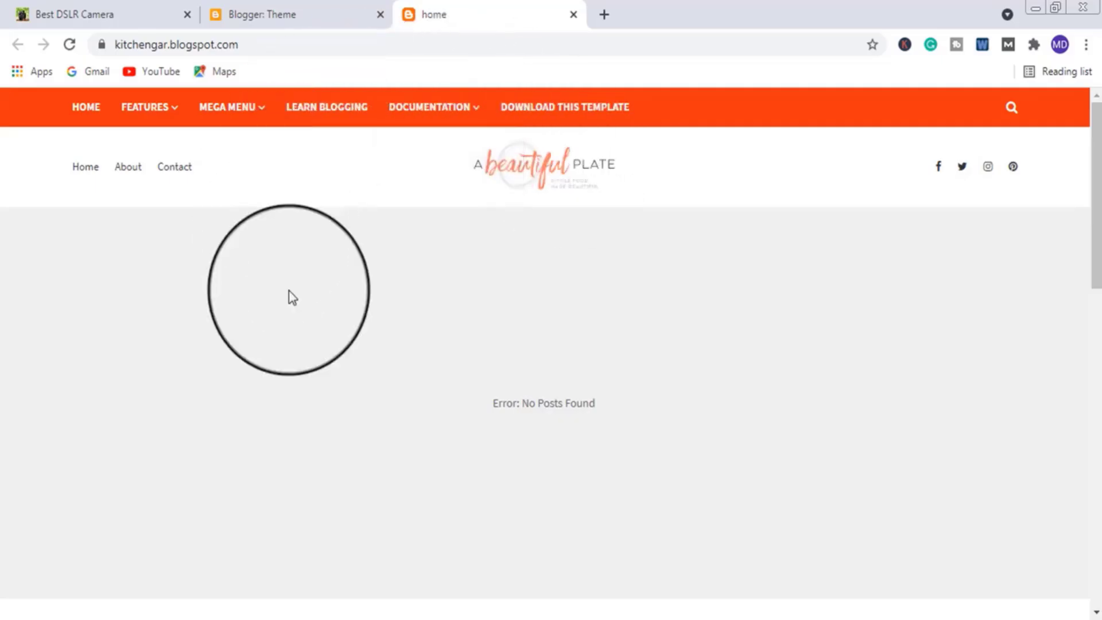
{"action": "scroll", "coordinate": [439, 462], "scroll_direction": "down", "scroll_amount": 10}
{"action": "scroll", "coordinate": [446, 465], "scroll_direction": "down", "scroll_amount": 5}
{"action": "left_click", "coordinate": [136, 9]}
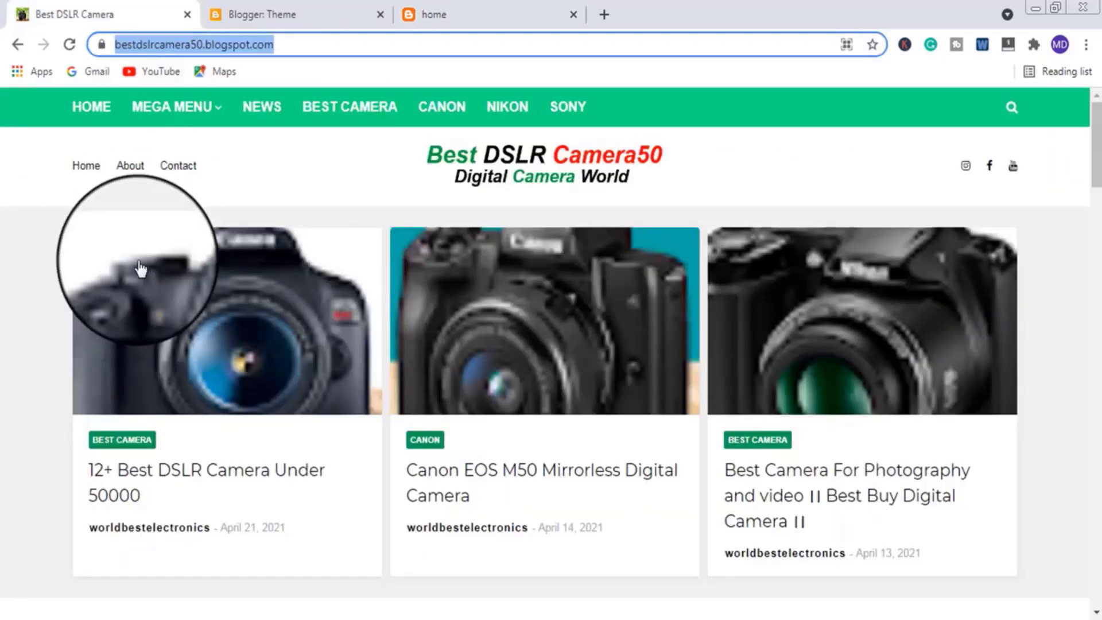
{"action": "left_click", "coordinate": [427, 15]}
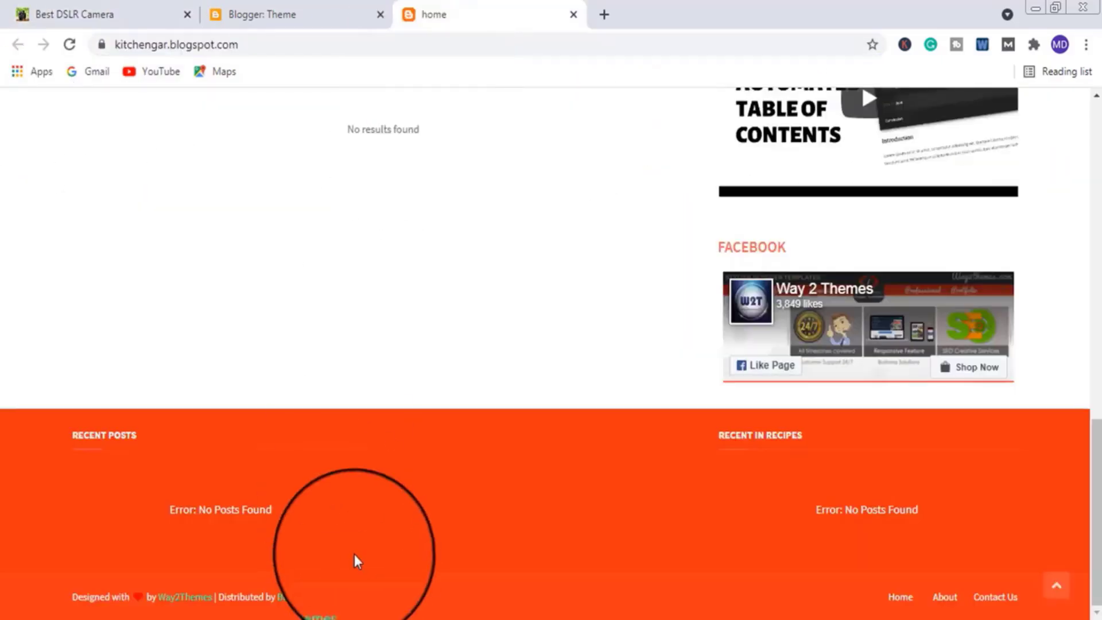
{"action": "left_click", "coordinate": [105, 8]}
{"action": "scroll", "coordinate": [281, 494], "scroll_direction": "down", "scroll_amount": 10}
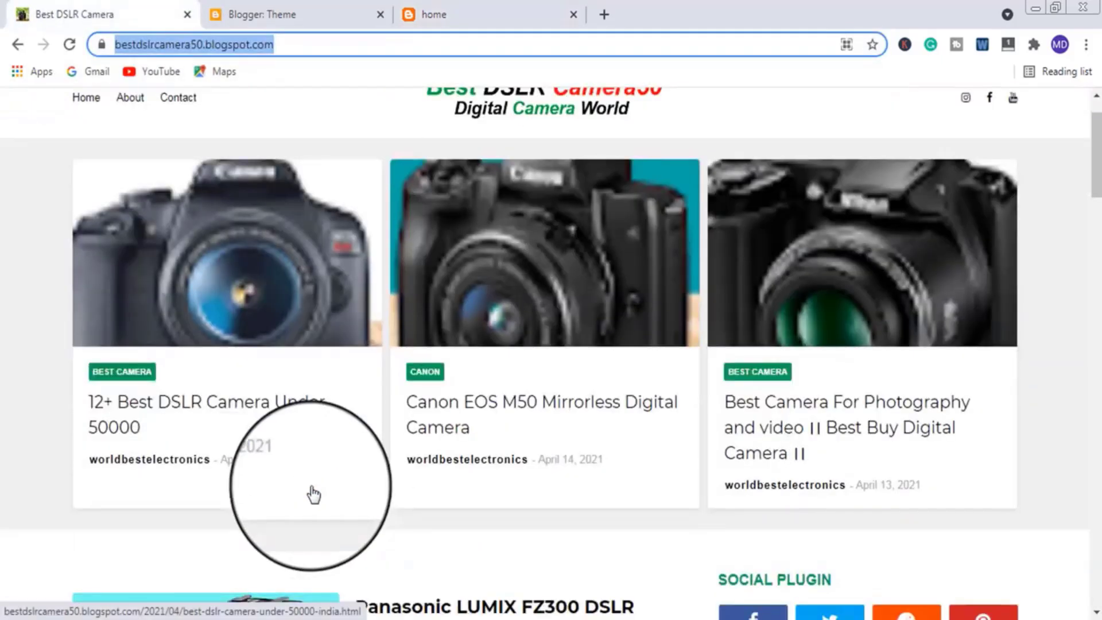
{"action": "scroll", "coordinate": [328, 402], "scroll_direction": "up", "scroll_amount": 10}
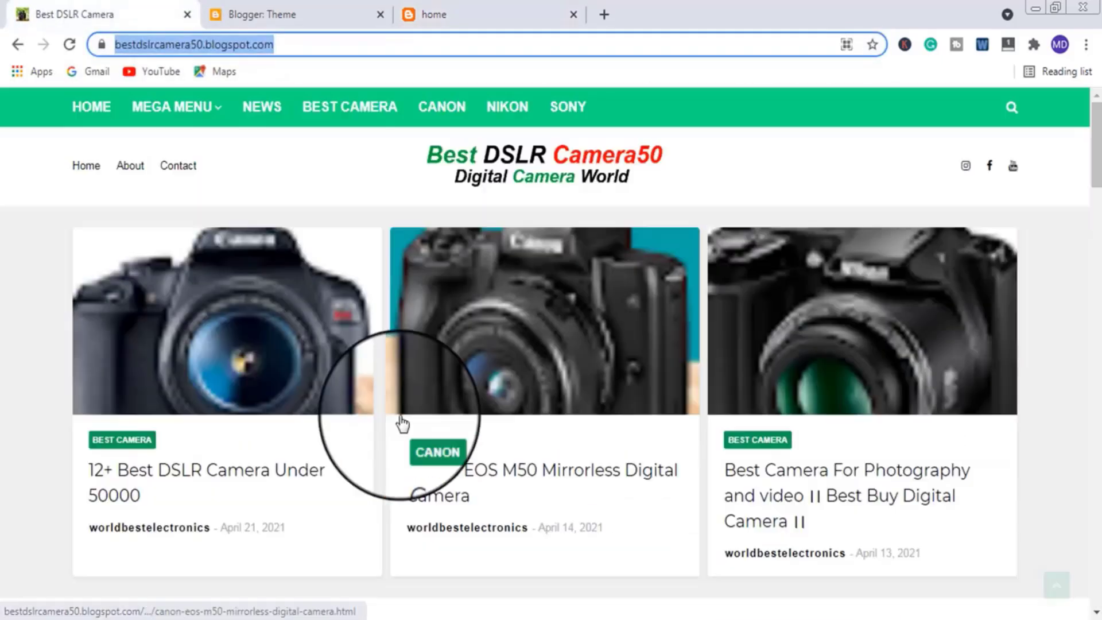
{"action": "mouse_move", "coordinate": [151, 190]}
{"action": "scroll", "coordinate": [504, 462], "scroll_direction": "down", "scroll_amount": 7}
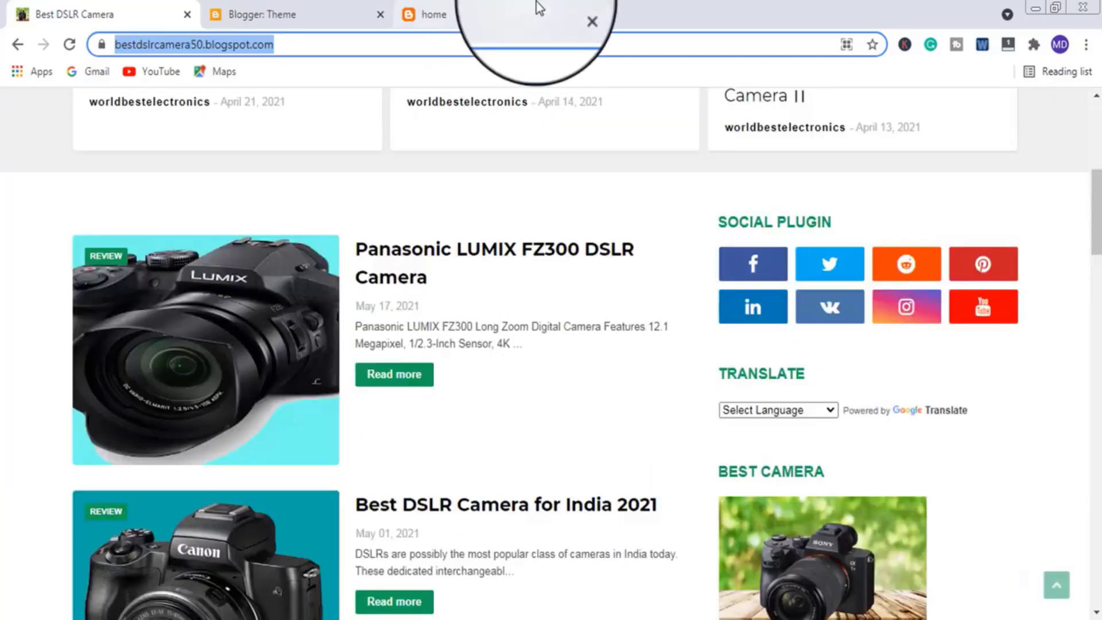
{"action": "left_click", "coordinate": [478, 8]}
{"action": "scroll", "coordinate": [334, 345], "scroll_direction": "up", "scroll_amount": 5}
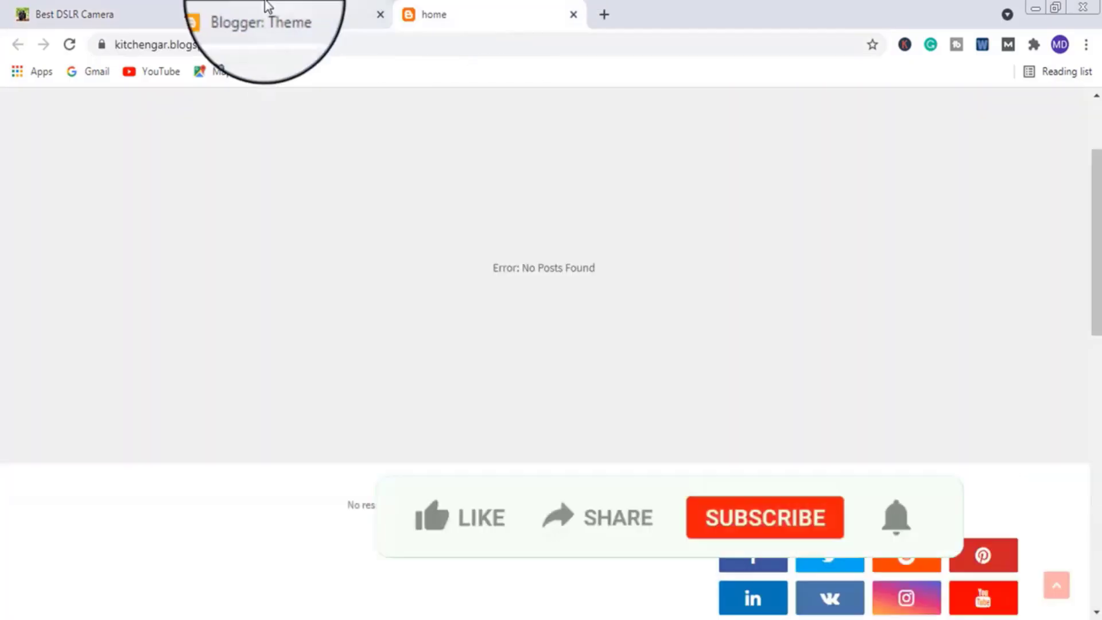
- Open the blog's theme customizer and set the main color theme to dark green
{"action": "left_click", "coordinate": [266, 10]}
{"action": "left_click", "coordinate": [80, 531]}
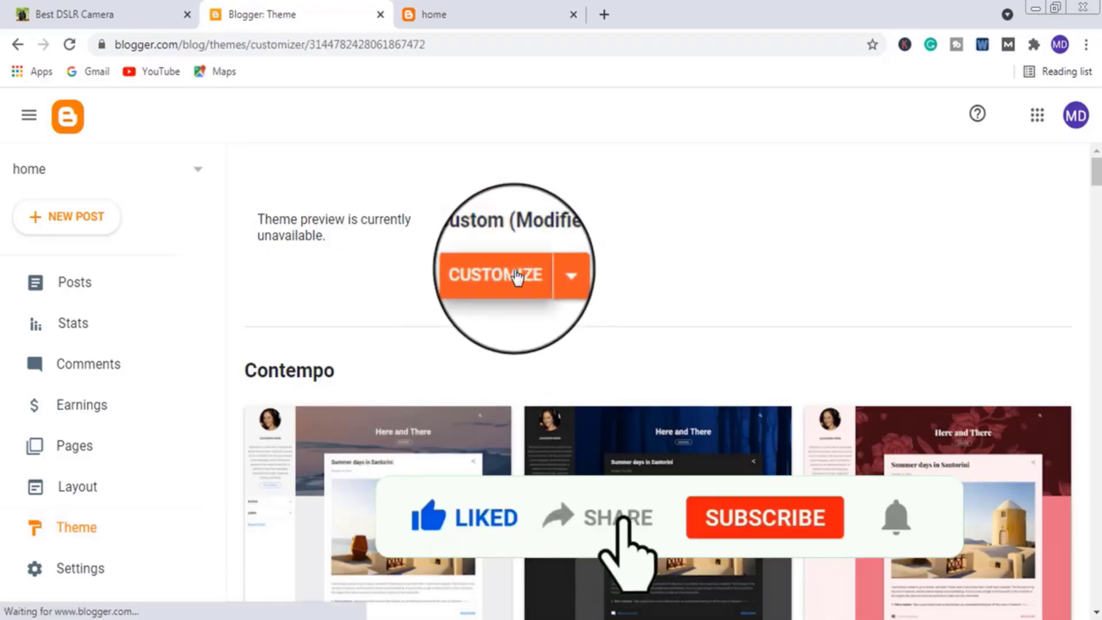
{"action": "left_click", "coordinate": [517, 276]}
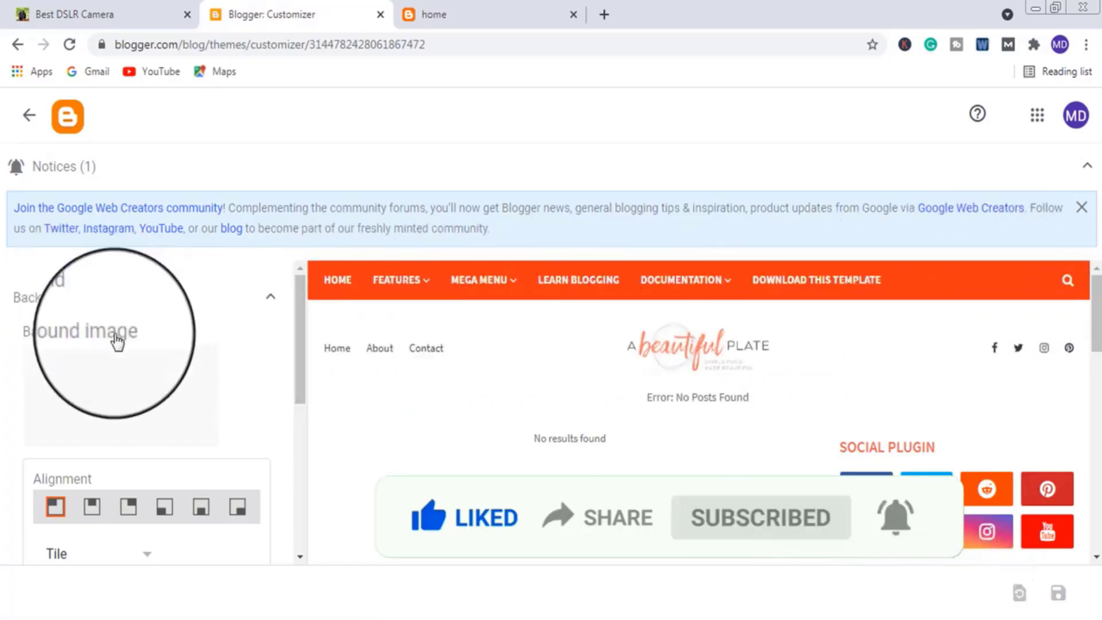
{"action": "scroll", "coordinate": [117, 341], "scroll_direction": "down", "scroll_amount": 6}
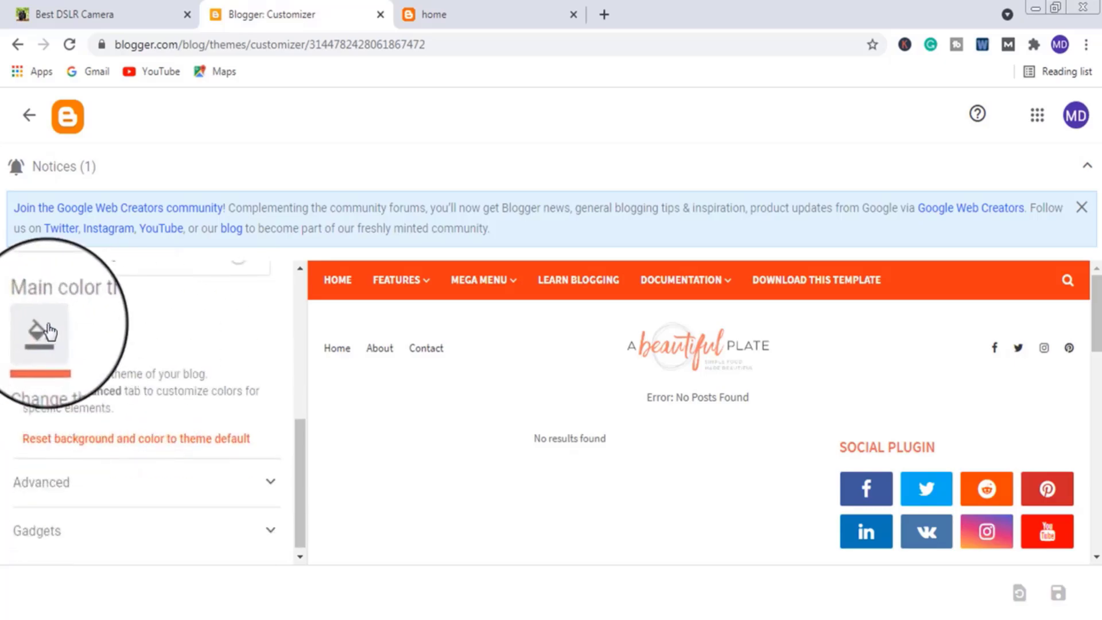
{"action": "left_click", "coordinate": [43, 345]}
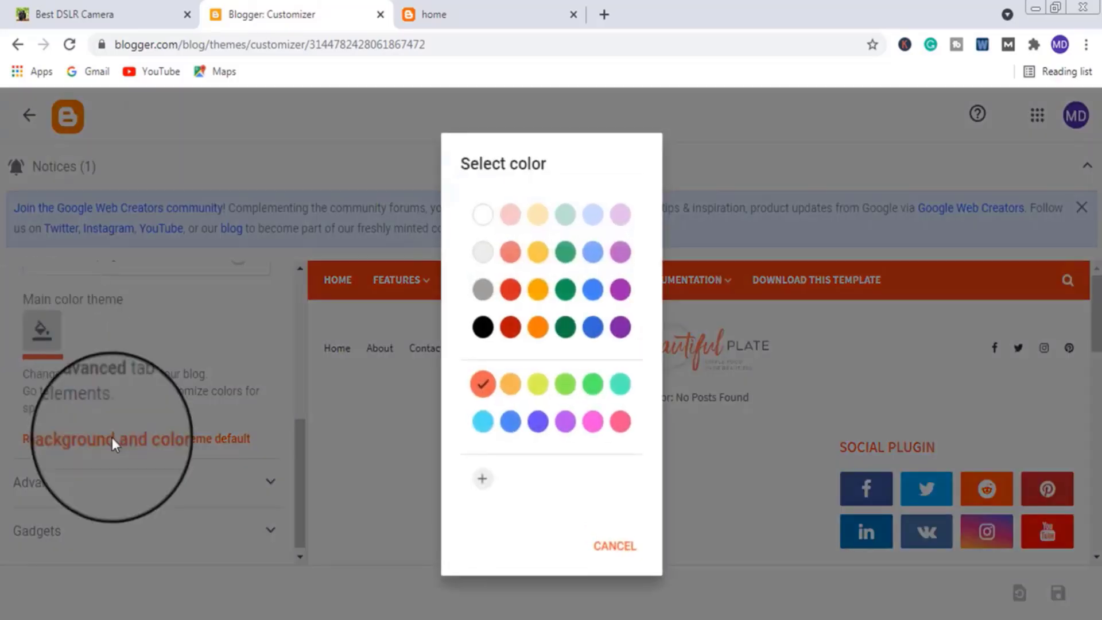
{"action": "left_click", "coordinate": [566, 326]}
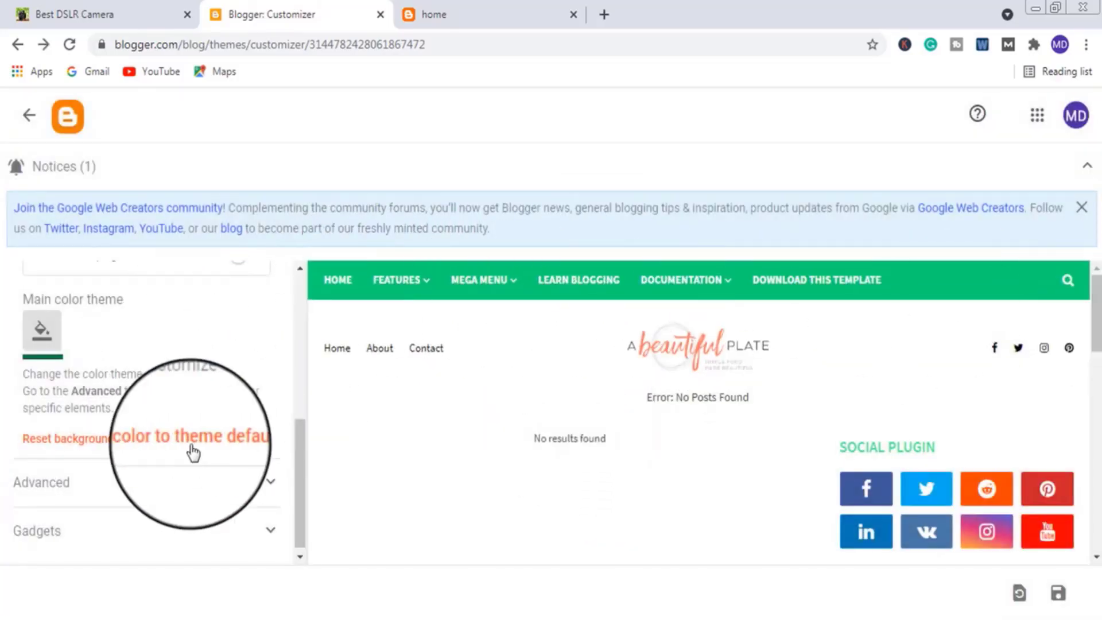
- Compare the customizer's background settings and preview with the header and content area of the live kitchengar blog
{"action": "scroll", "coordinate": [137, 458], "scroll_direction": "up", "scroll_amount": 5}
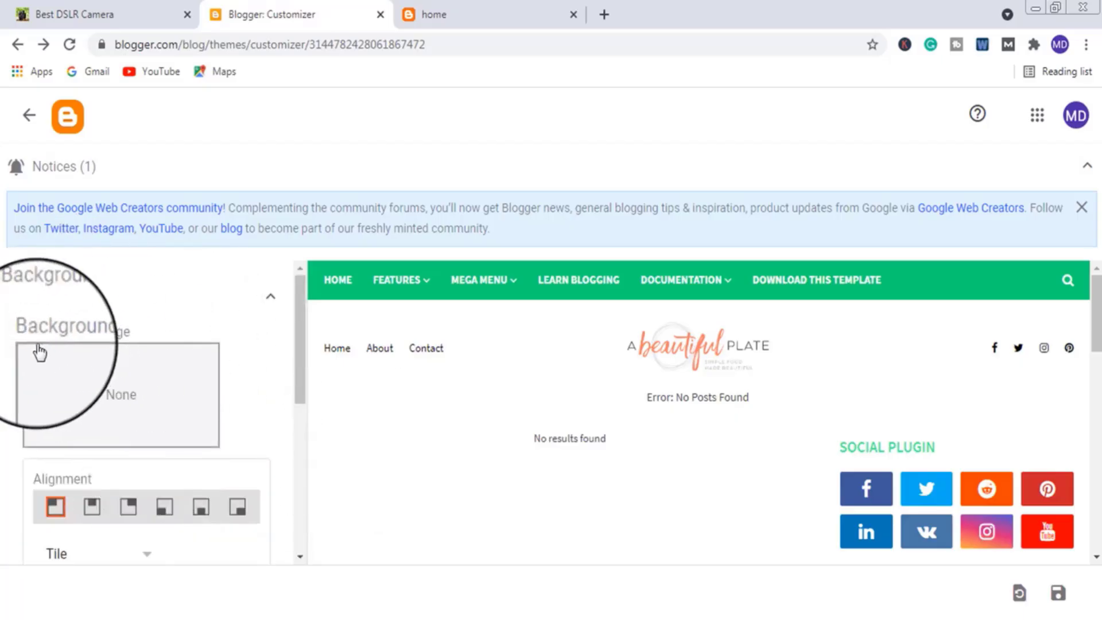
{"action": "left_click", "coordinate": [508, 8]}
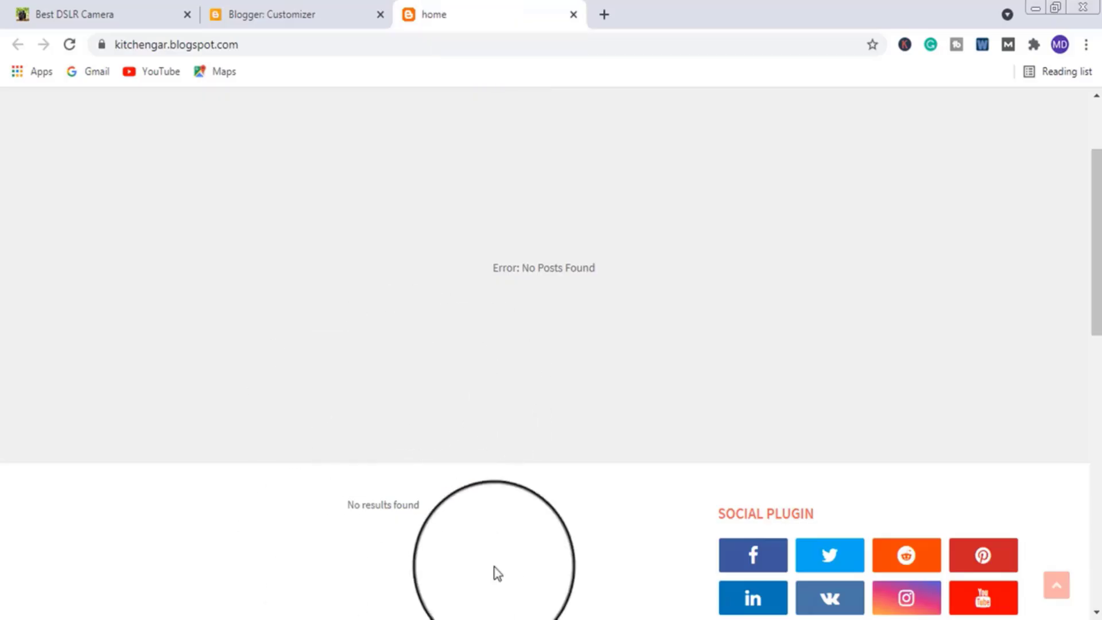
{"action": "scroll", "coordinate": [514, 468], "scroll_direction": "down", "scroll_amount": 5}
{"action": "scroll", "coordinate": [516, 459], "scroll_direction": "up", "scroll_amount": 7}
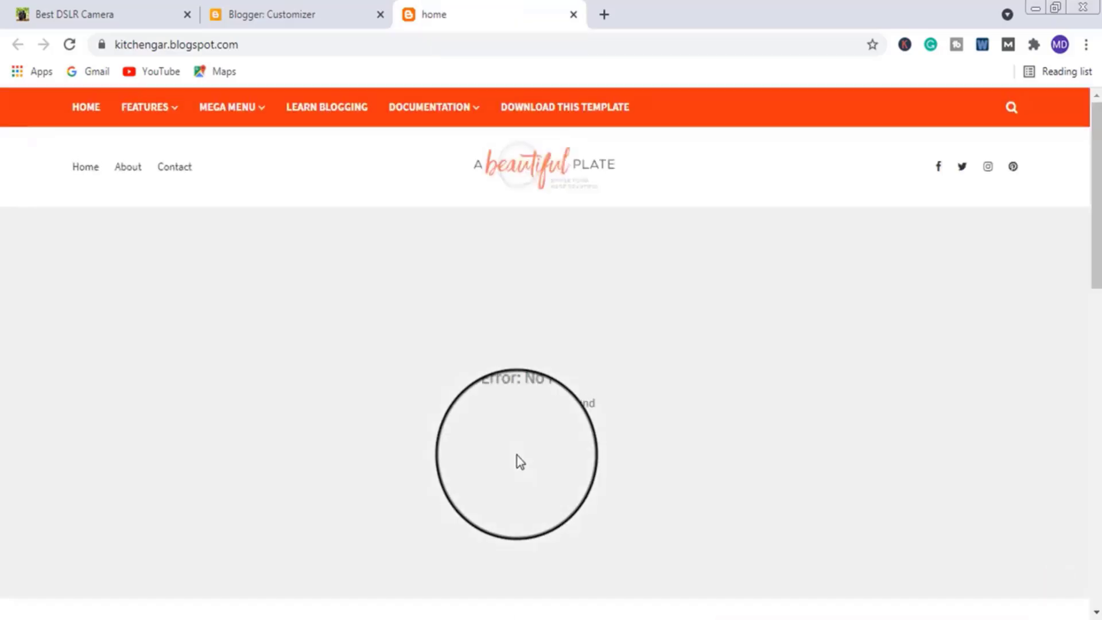
{"action": "left_click", "coordinate": [256, 7]}
{"action": "scroll", "coordinate": [162, 443], "scroll_direction": "down", "scroll_amount": 5}
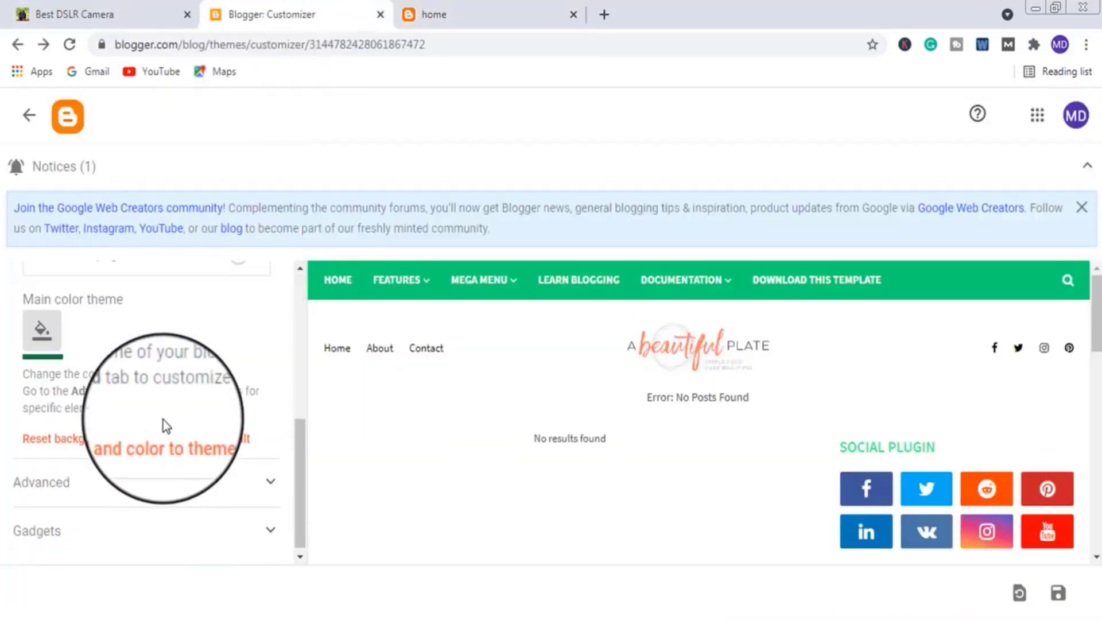
- Open the advanced Theme Colors settings and review the Theme Color and Dark Color options
{"action": "left_click", "coordinate": [93, 485]}
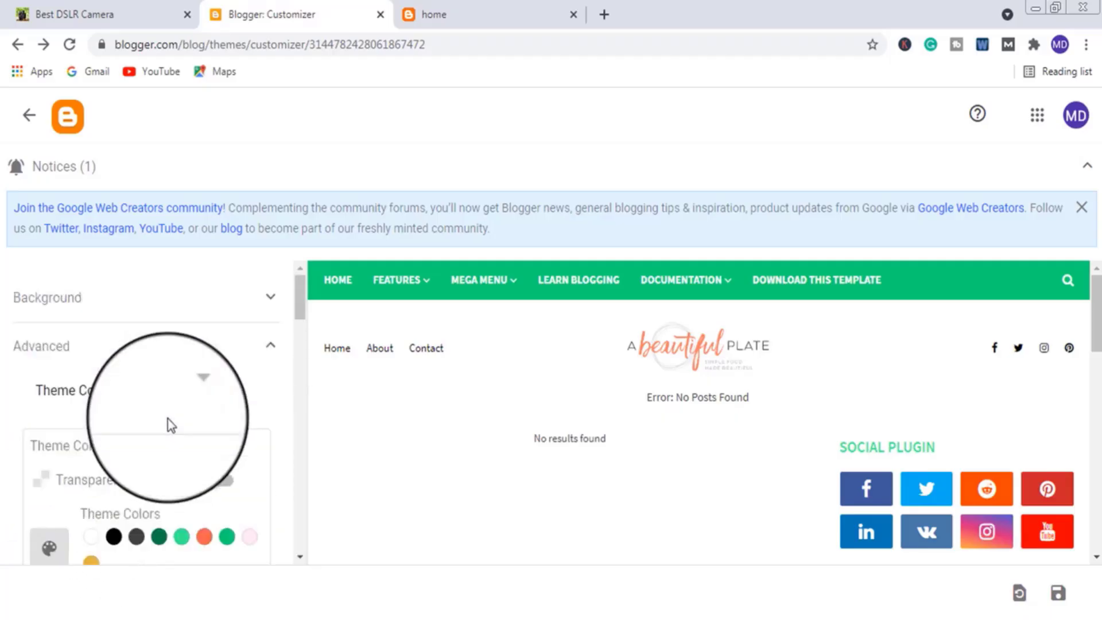
{"action": "scroll", "coordinate": [171, 426], "scroll_direction": "down", "scroll_amount": 1}
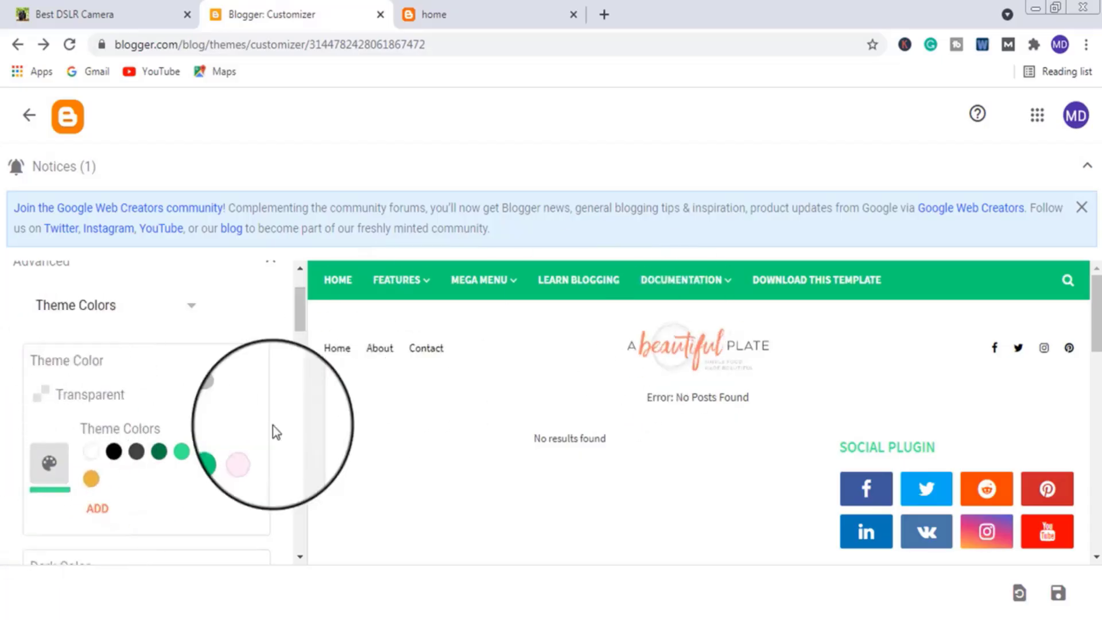
{"action": "scroll", "coordinate": [65, 478], "scroll_direction": "down", "scroll_amount": 1}
{"action": "scroll", "coordinate": [66, 484], "scroll_direction": "down", "scroll_amount": 3}
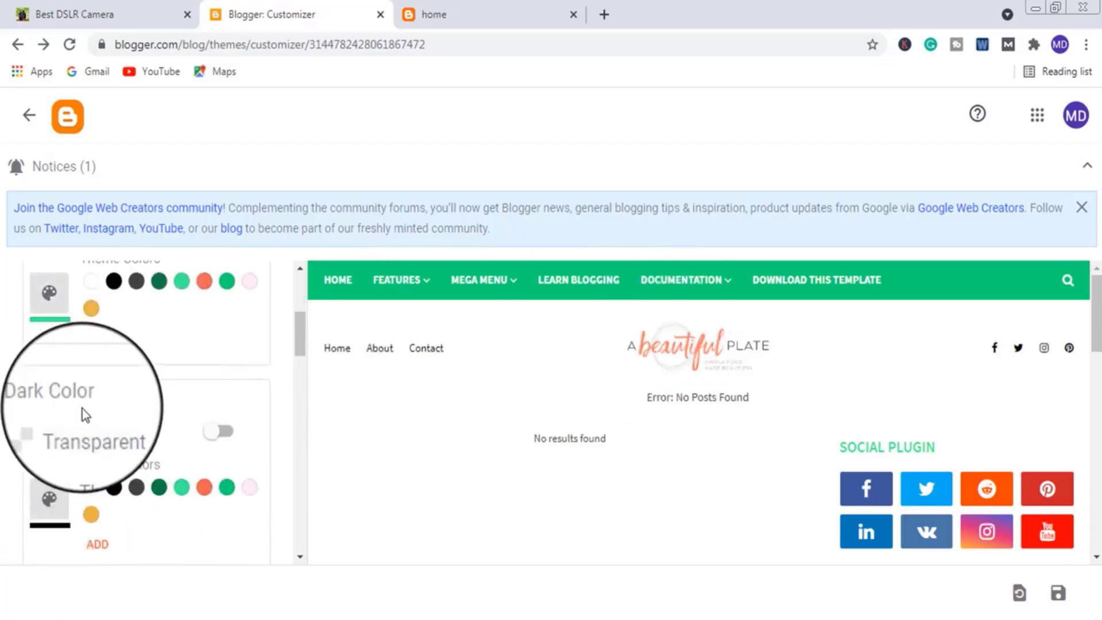
{"action": "scroll", "coordinate": [12, 484], "scroll_direction": "down", "scroll_amount": 2}
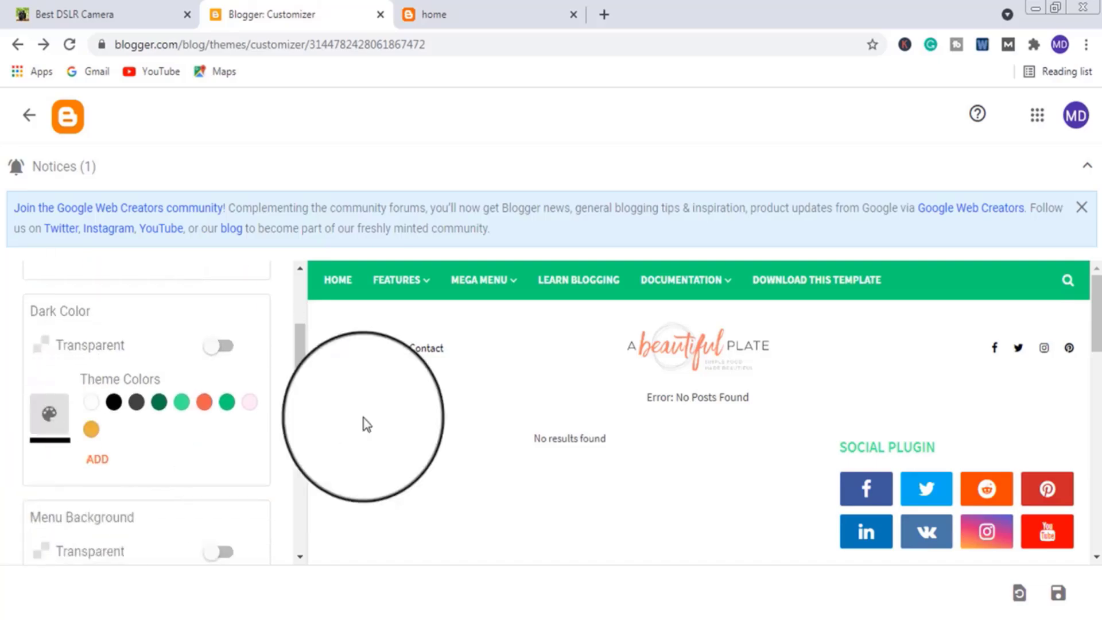
- Examine the live kitchengar blog's footer colors and return to the theme customizer
{"action": "left_click", "coordinate": [536, 7]}
{"action": "scroll", "coordinate": [367, 516], "scroll_direction": "down", "scroll_amount": 12}
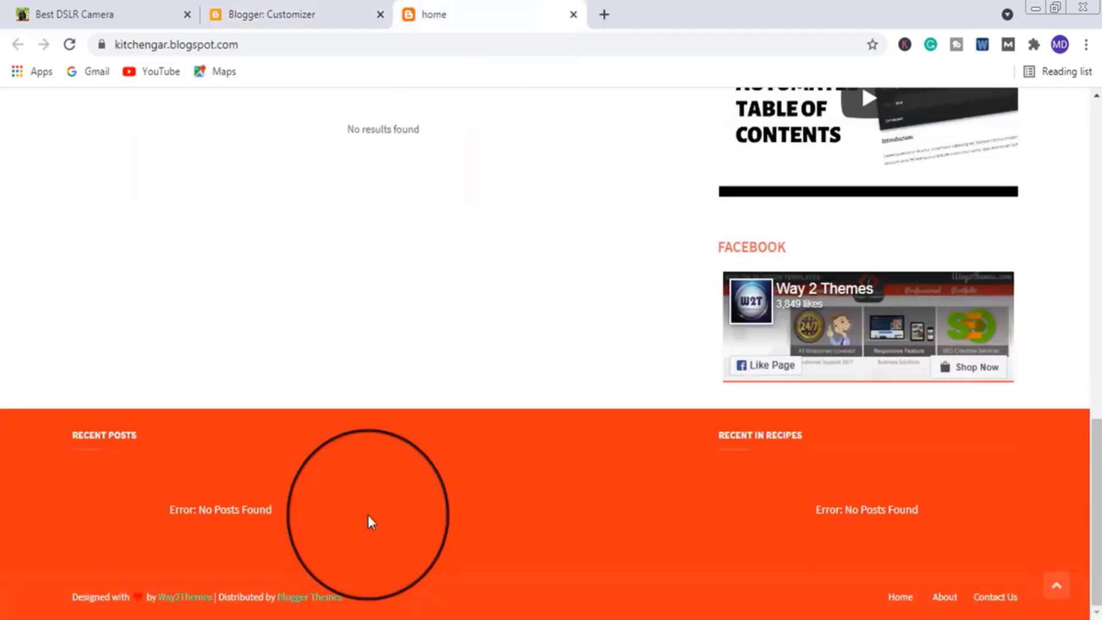
{"action": "scroll", "coordinate": [368, 521], "scroll_direction": "up", "scroll_amount": 3}
{"action": "scroll", "coordinate": [689, 268], "scroll_direction": "down", "scroll_amount": 3}
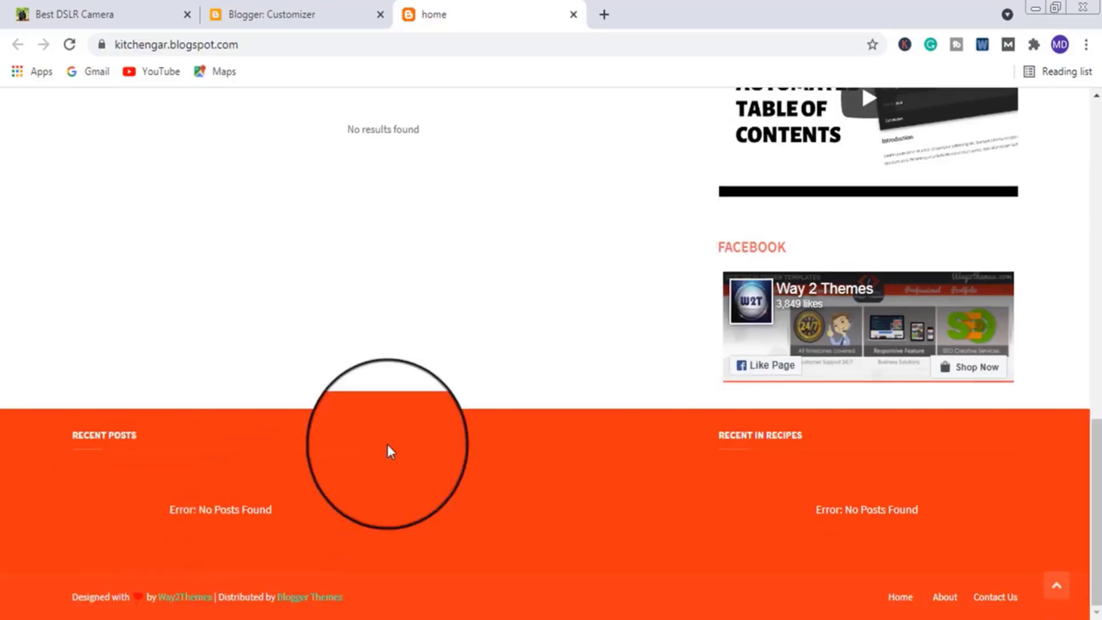
{"action": "scroll", "coordinate": [387, 445], "scroll_direction": "up", "scroll_amount": 5}
{"action": "left_click", "coordinate": [261, 14]}
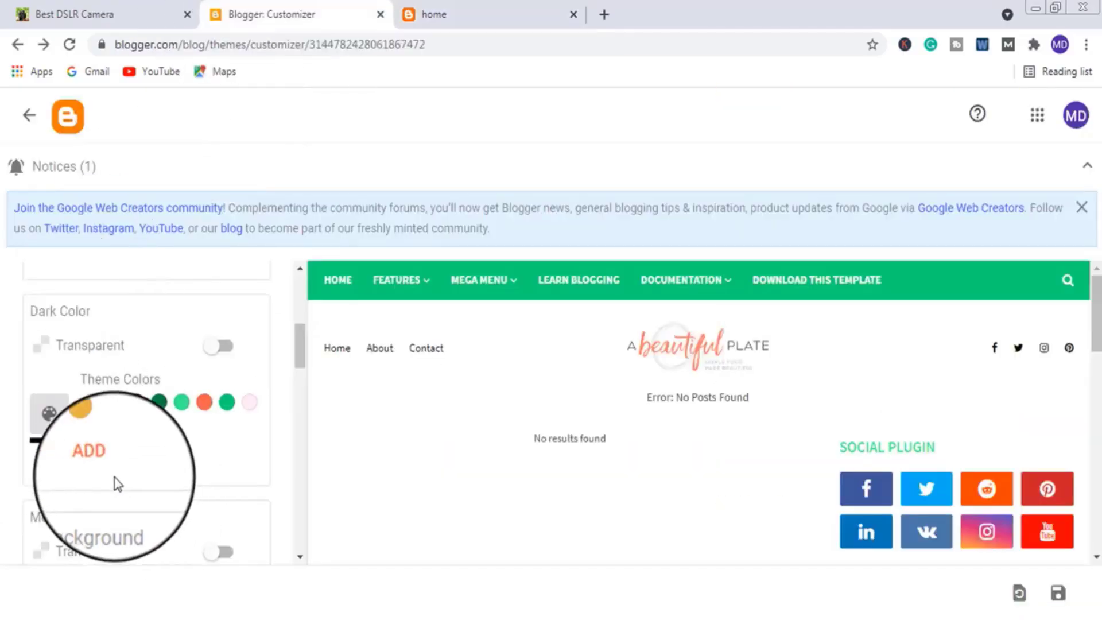
- Review the Menu Background, Menu Color and Title Color settings against the matching areas of the blog preview
{"action": "scroll", "coordinate": [118, 484], "scroll_direction": "down", "scroll_amount": 3}
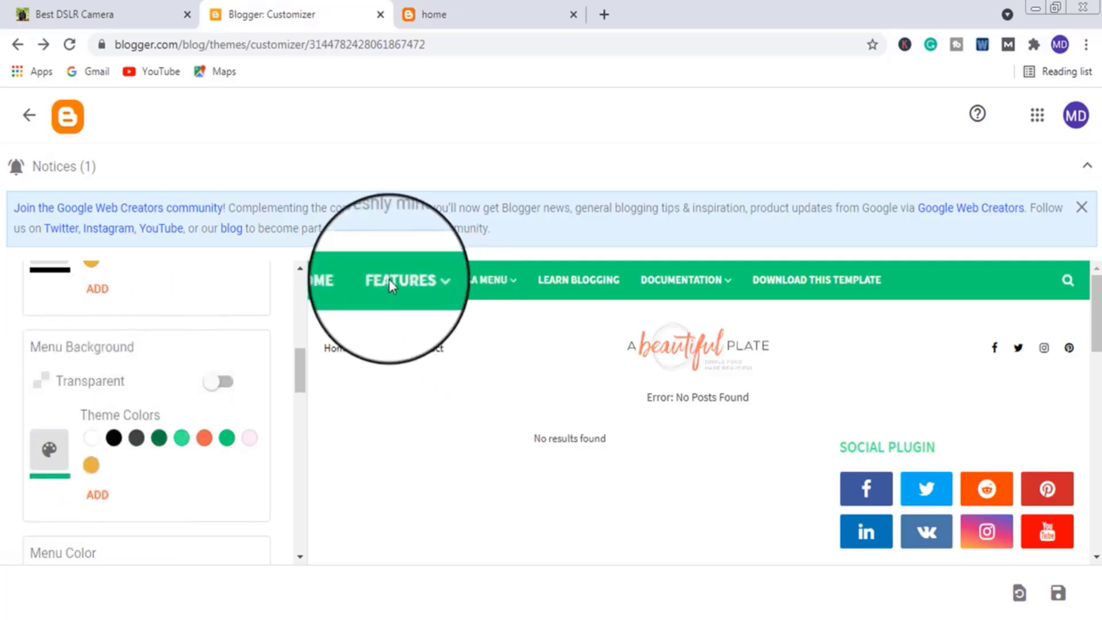
{"action": "scroll", "coordinate": [438, 408], "scroll_direction": "down", "scroll_amount": 3}
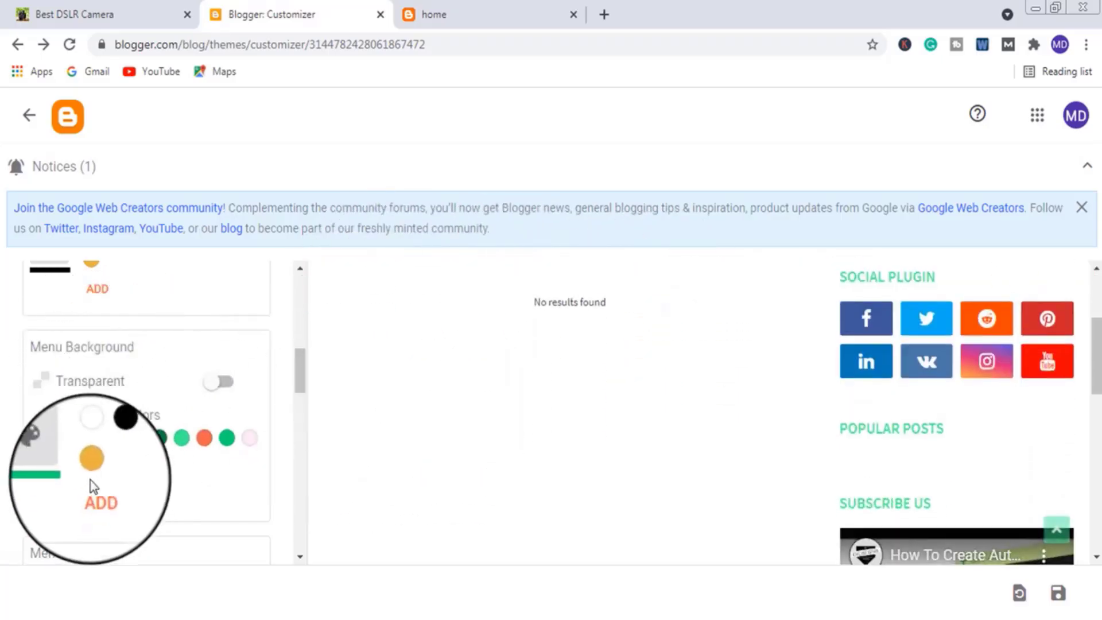
{"action": "scroll", "coordinate": [92, 488], "scroll_direction": "down", "scroll_amount": 4}
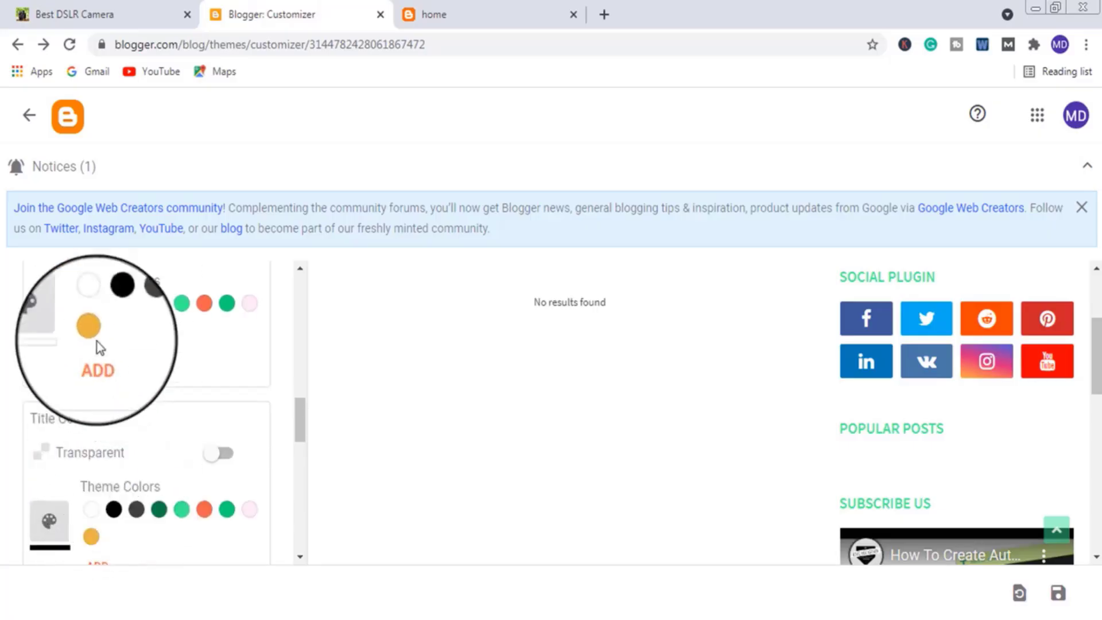
{"action": "scroll", "coordinate": [20, 331], "scroll_direction": "up", "scroll_amount": 1}
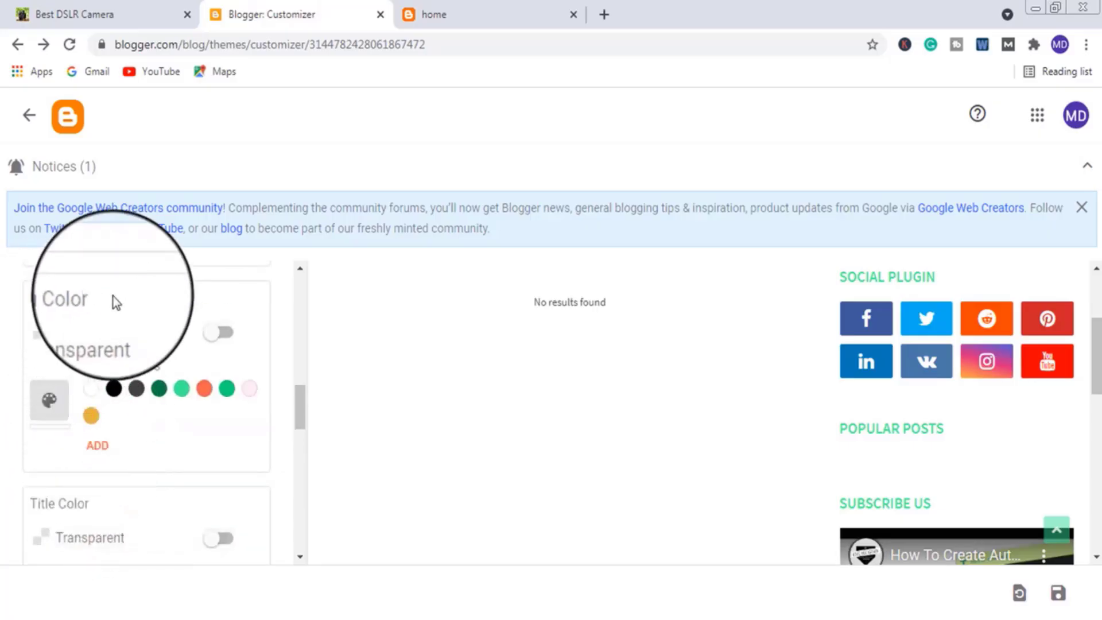
{"action": "scroll", "coordinate": [352, 450], "scroll_direction": "up", "scroll_amount": 3}
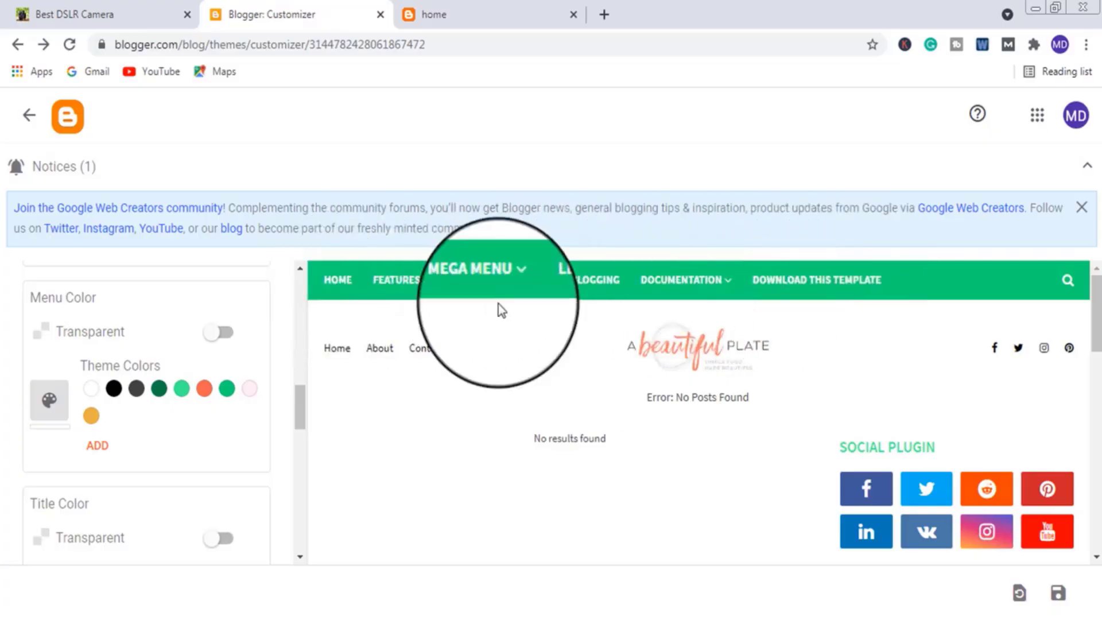
{"action": "scroll", "coordinate": [80, 446], "scroll_direction": "down", "scroll_amount": 4}
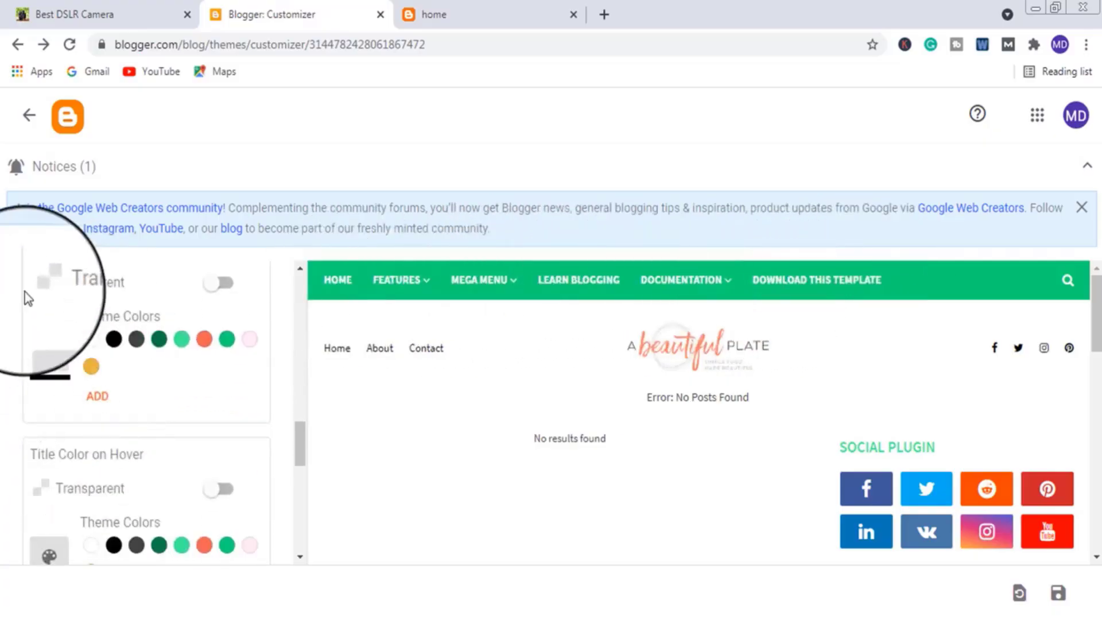
{"action": "scroll", "coordinate": [69, 445], "scroll_direction": "up", "scroll_amount": 2}
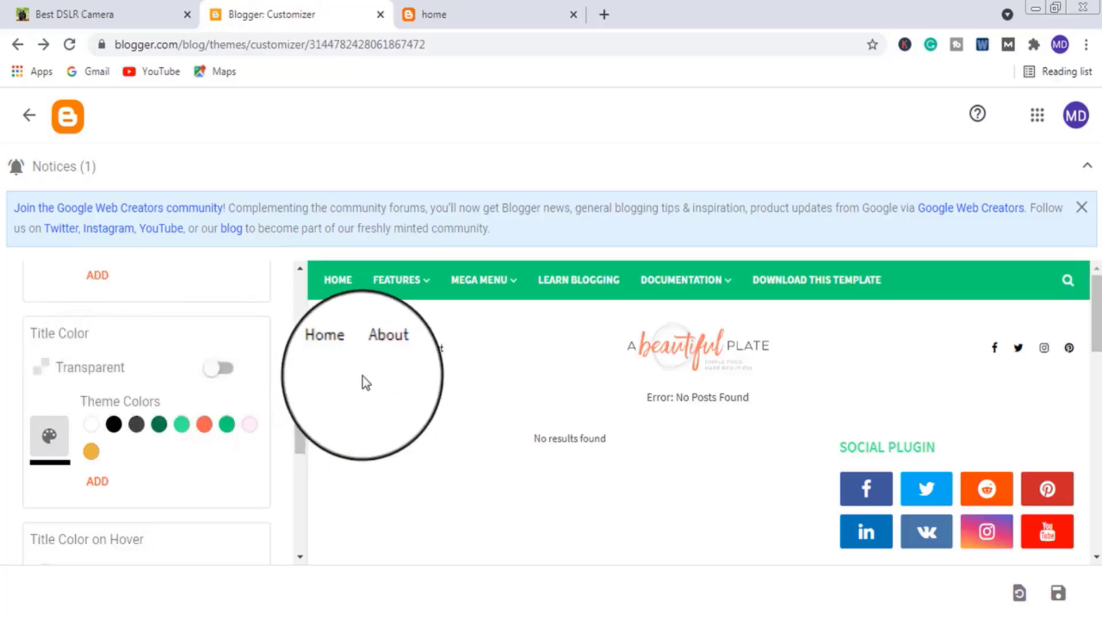
{"action": "scroll", "coordinate": [467, 378], "scroll_direction": "down", "scroll_amount": 5}
{"action": "scroll", "coordinate": [468, 379], "scroll_direction": "up", "scroll_amount": 3}
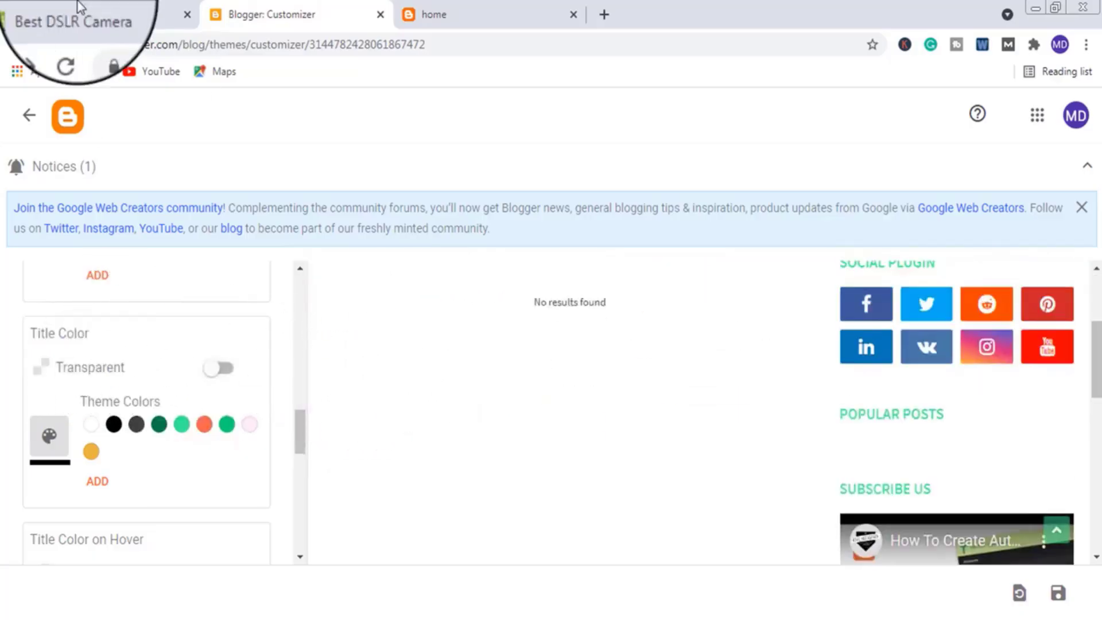
- Check the post title hover color on the sample DSLR blog and set Title Color on Hover to dark green
{"action": "left_click", "coordinate": [11, 8]}
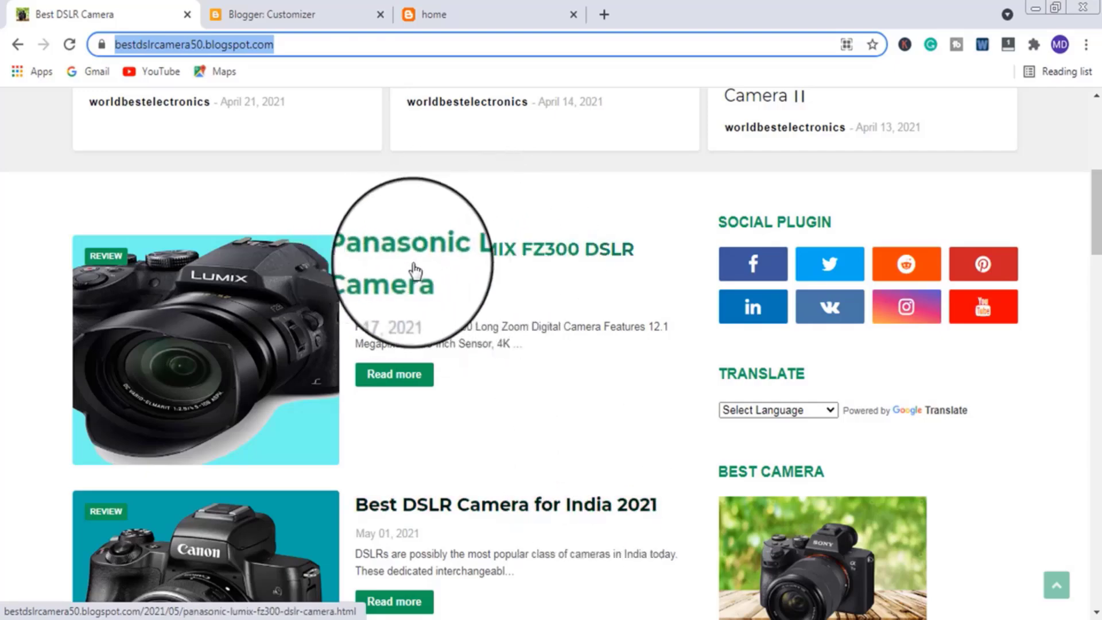
{"action": "left_click", "coordinate": [293, 14]}
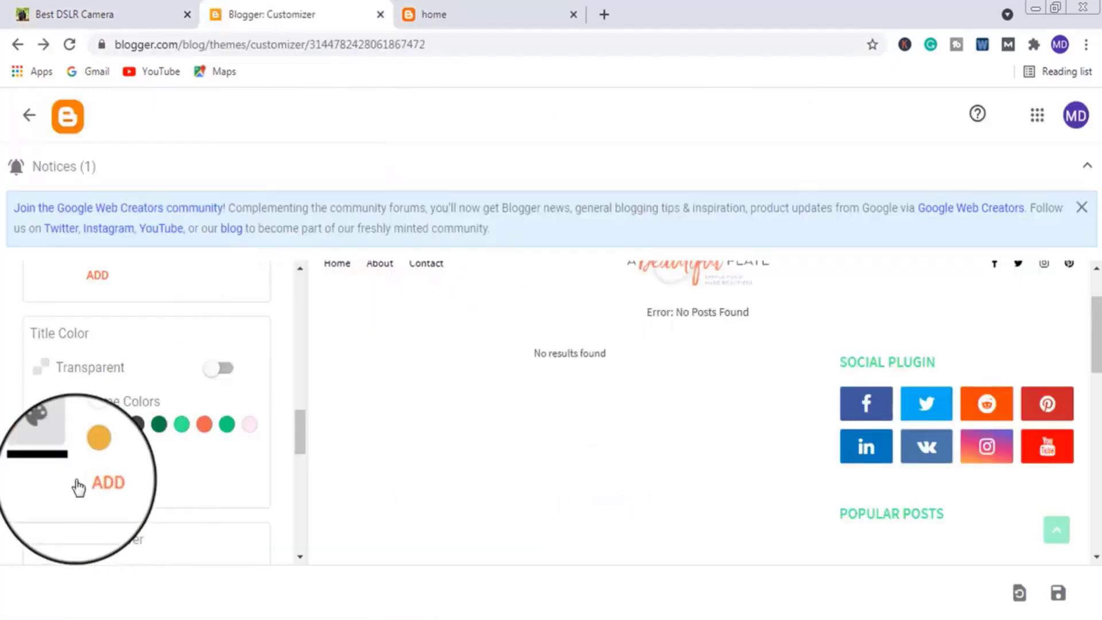
{"action": "scroll", "coordinate": [77, 487], "scroll_direction": "down", "scroll_amount": 3}
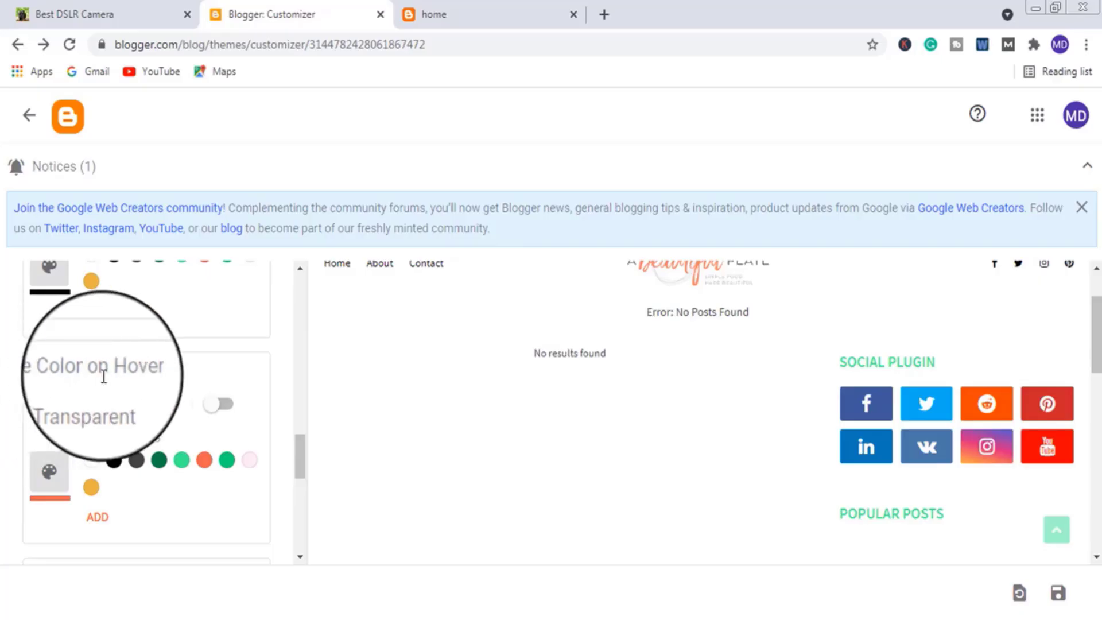
{"action": "left_click", "coordinate": [115, 13]}
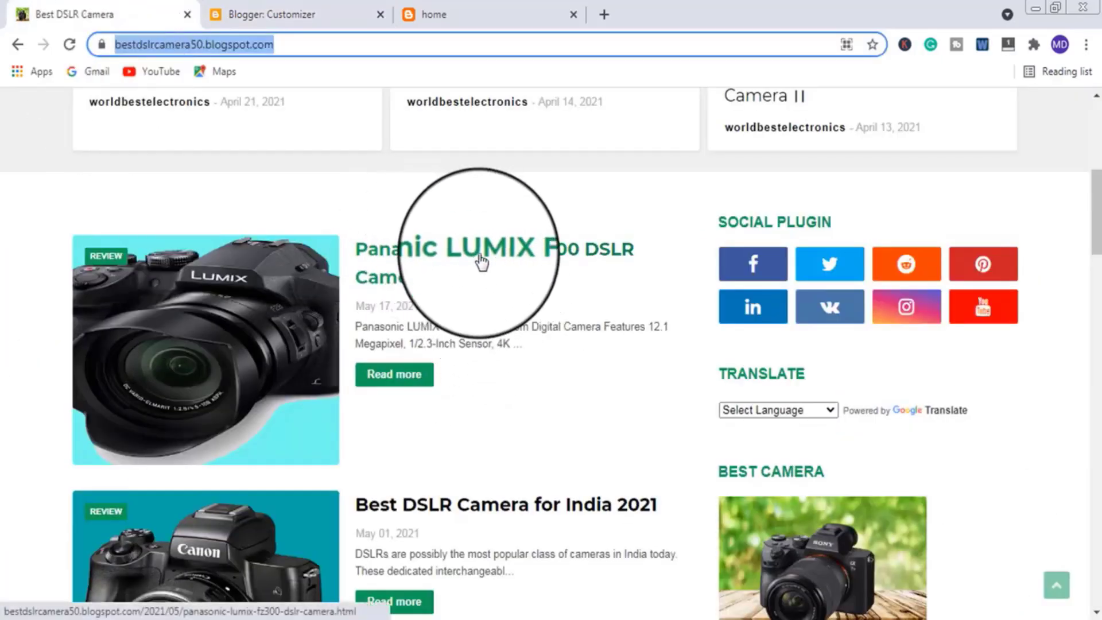
{"action": "left_click", "coordinate": [258, 14]}
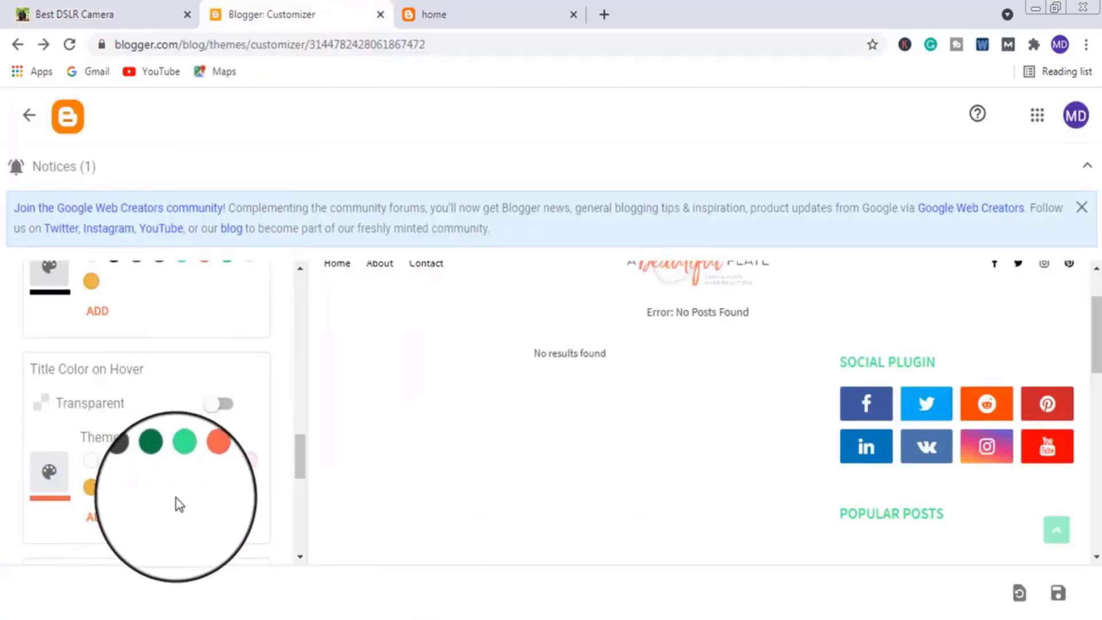
{"action": "left_click", "coordinate": [159, 463]}
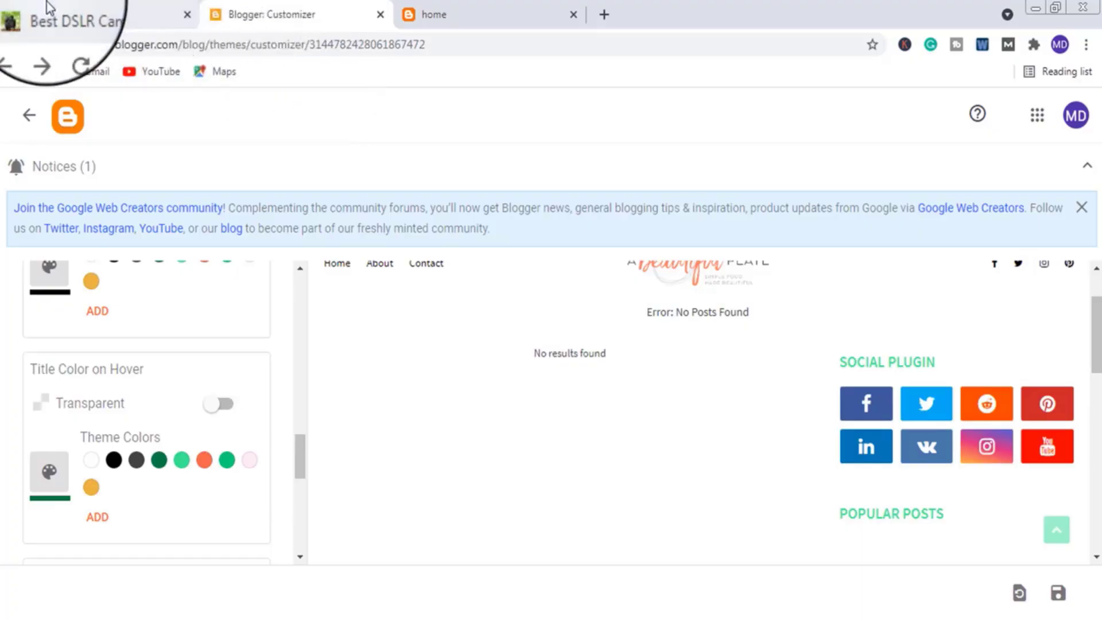
{"action": "left_click", "coordinate": [74, 14]}
{"action": "left_click", "coordinate": [258, 14]}
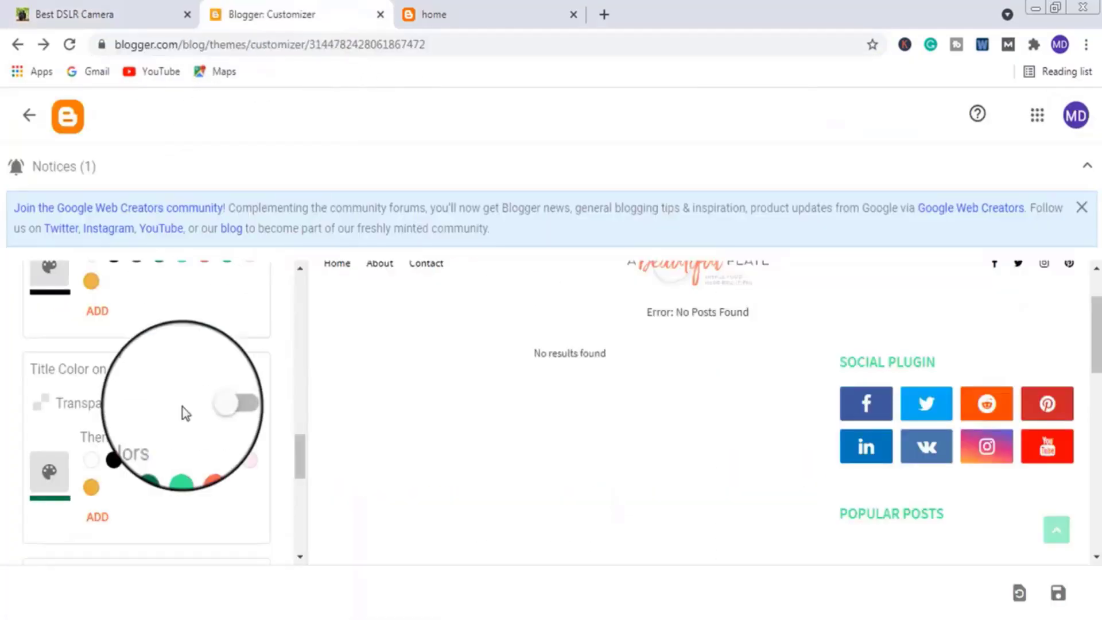
- Review the Footer Color and Footer Background settings against the footer in the blog preview
{"action": "scroll", "coordinate": [172, 436], "scroll_direction": "down", "scroll_amount": 3}
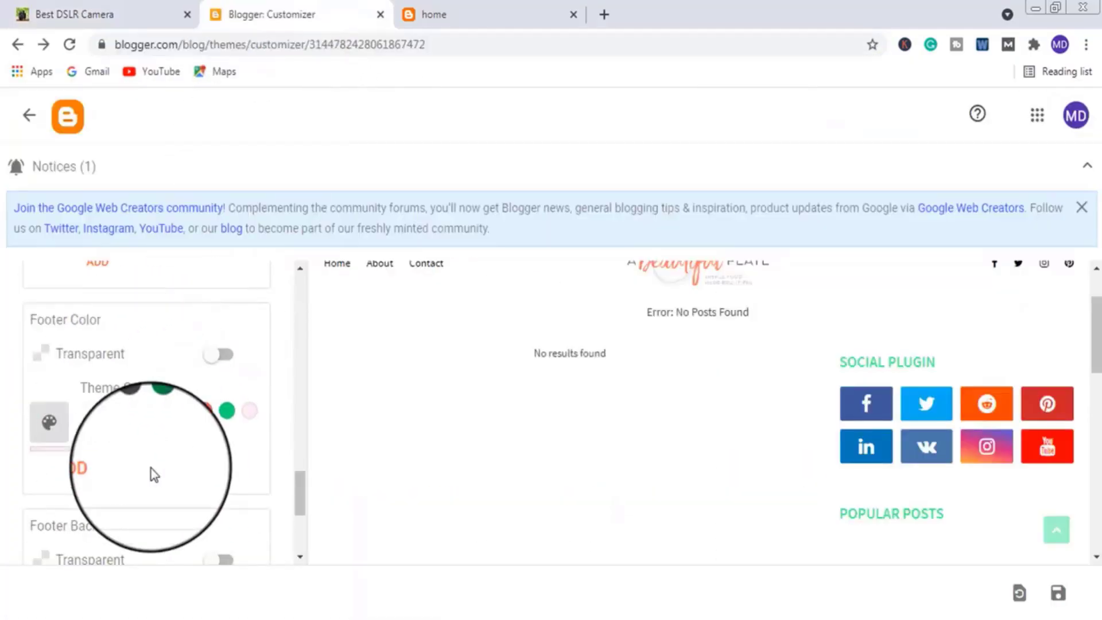
{"action": "scroll", "coordinate": [560, 430], "scroll_direction": "down", "scroll_amount": 10}
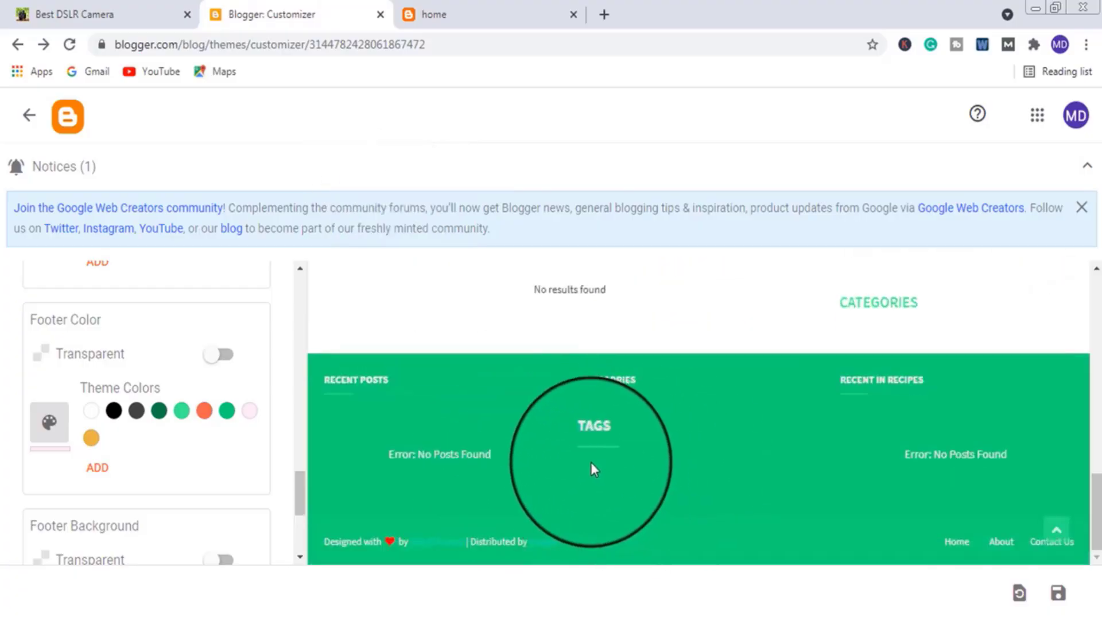
{"action": "scroll", "coordinate": [569, 476], "scroll_direction": "up", "scroll_amount": 3}
{"action": "scroll", "coordinate": [566, 477], "scroll_direction": "down", "scroll_amount": 3}
{"action": "scroll", "coordinate": [122, 408], "scroll_direction": "down", "scroll_amount": 4}
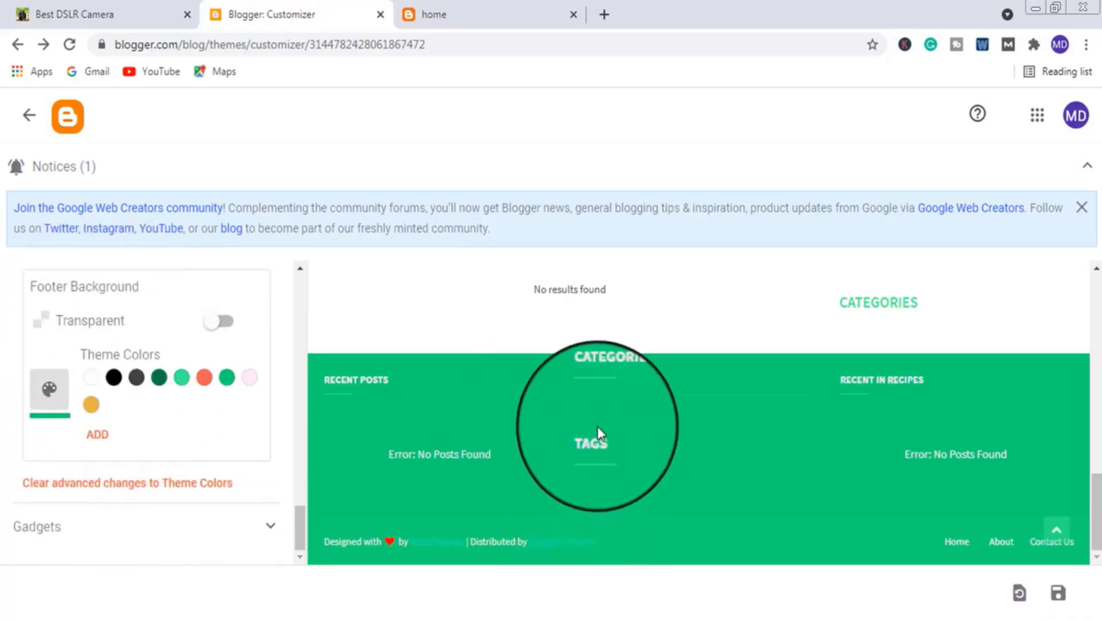
{"action": "scroll", "coordinate": [209, 381], "scroll_direction": "up", "scroll_amount": 3}
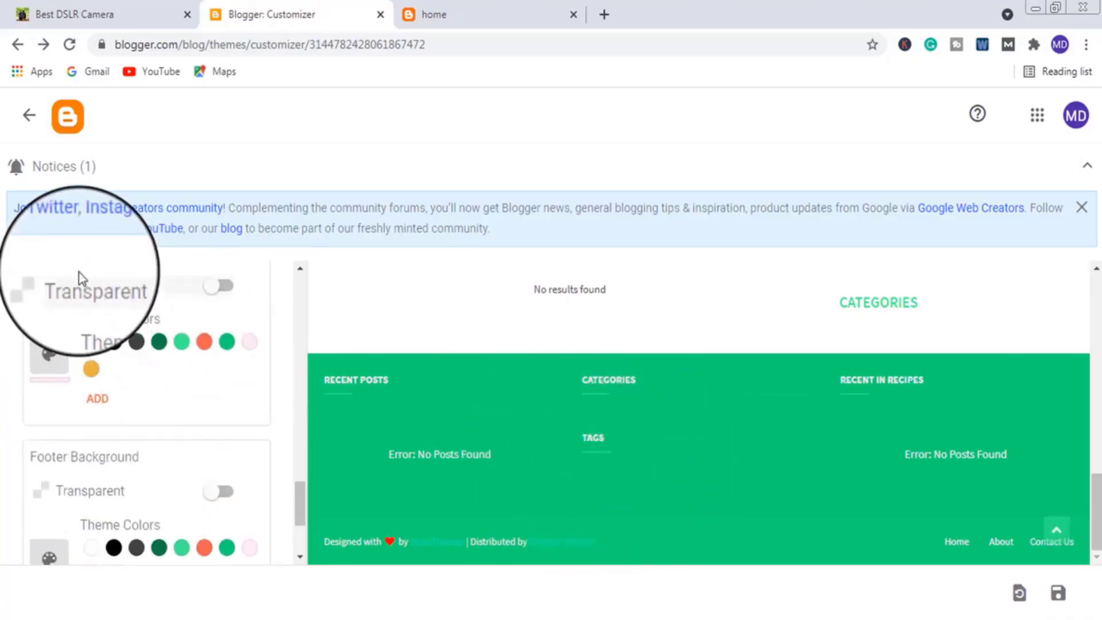
{"action": "scroll", "coordinate": [110, 449], "scroll_direction": "up", "scroll_amount": 3}
{"action": "scroll", "coordinate": [56, 349], "scroll_direction": "down", "scroll_amount": 1}
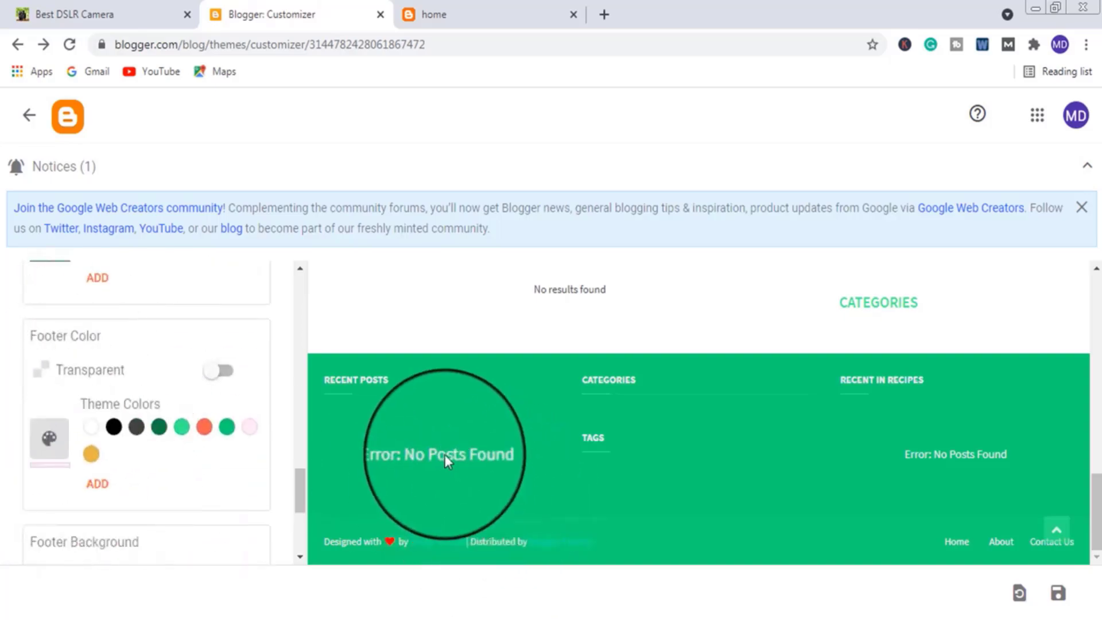
{"action": "scroll", "coordinate": [167, 435], "scroll_direction": "down", "scroll_amount": 4}
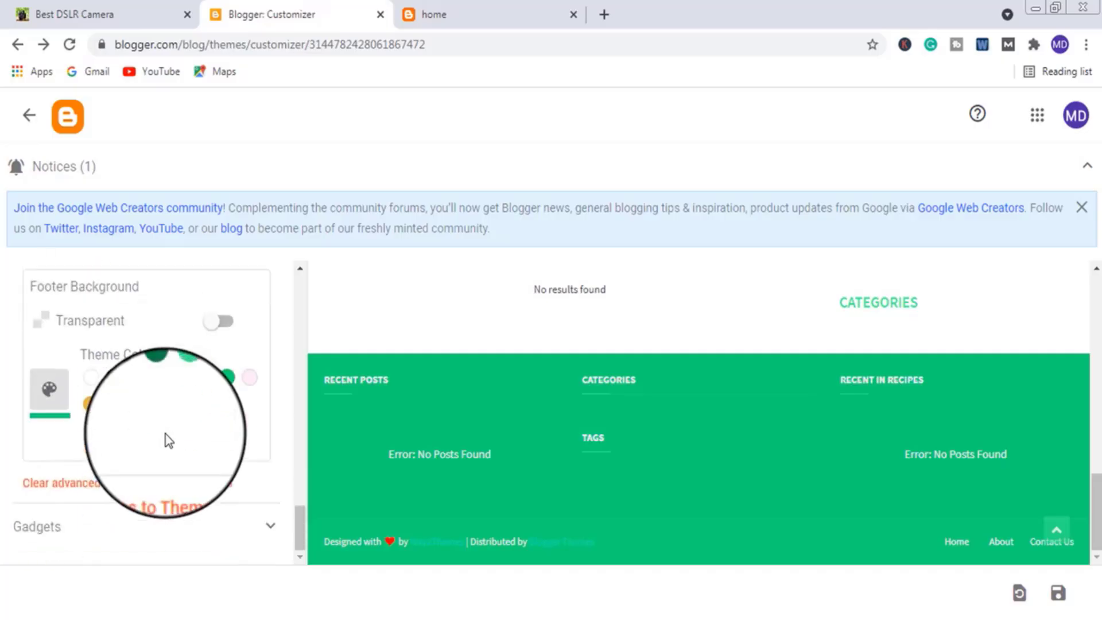
- Check the sample DSLR blog's footer and set the Footer Background to dark gray to match it
{"action": "left_click", "coordinate": [151, 13]}
{"action": "scroll", "coordinate": [346, 394], "scroll_direction": "down", "scroll_amount": 8}
{"action": "scroll", "coordinate": [467, 528], "scroll_direction": "down", "scroll_amount": 15}
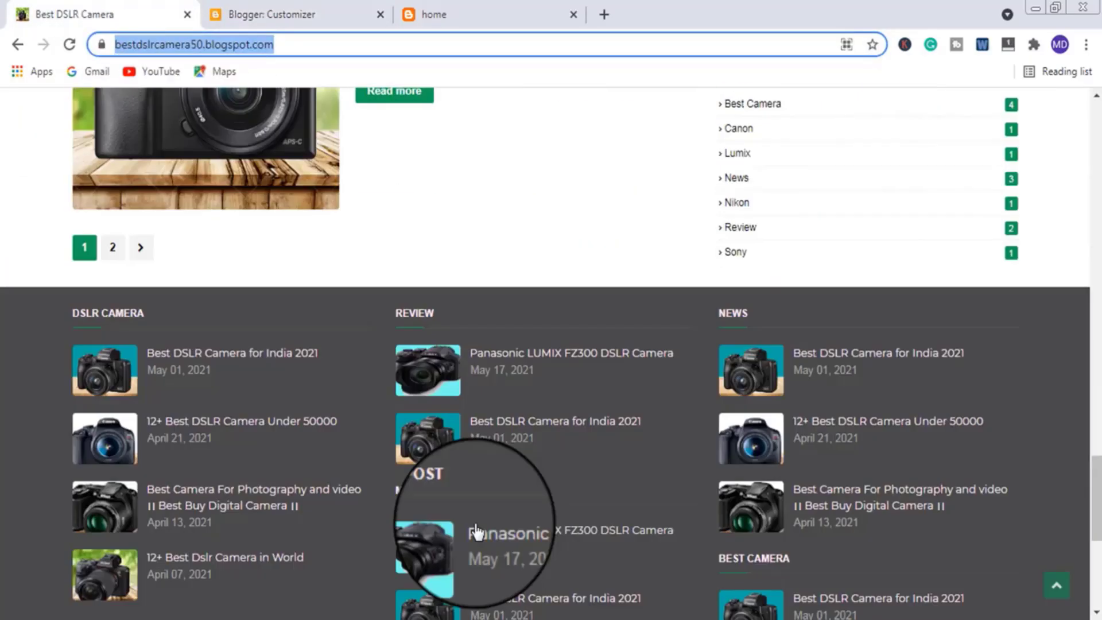
{"action": "left_click", "coordinate": [293, 13]}
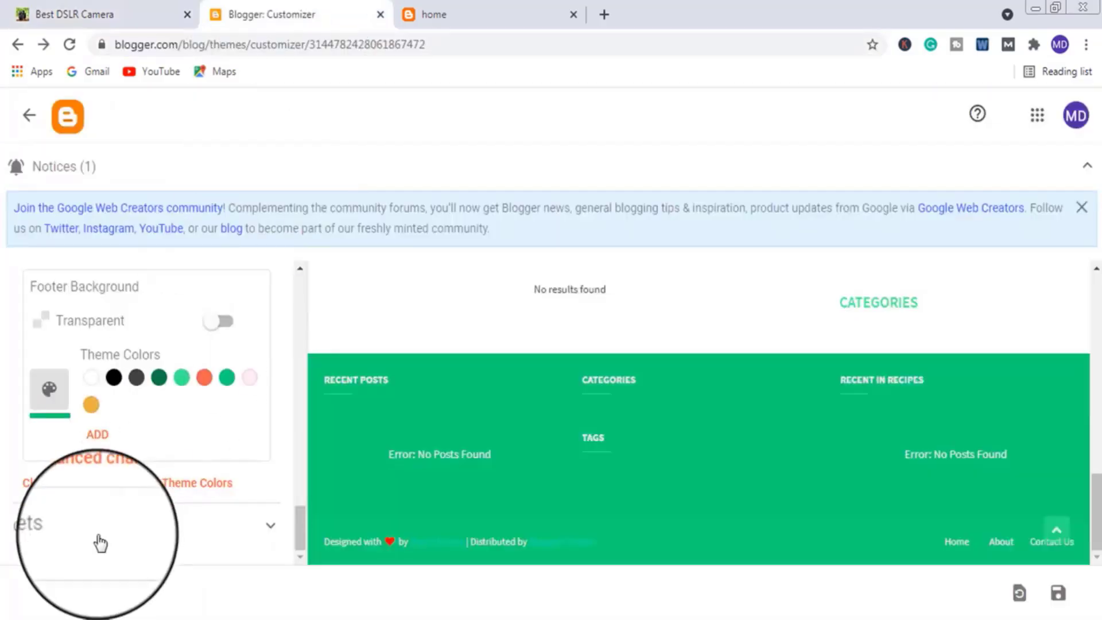
{"action": "left_click", "coordinate": [136, 377]}
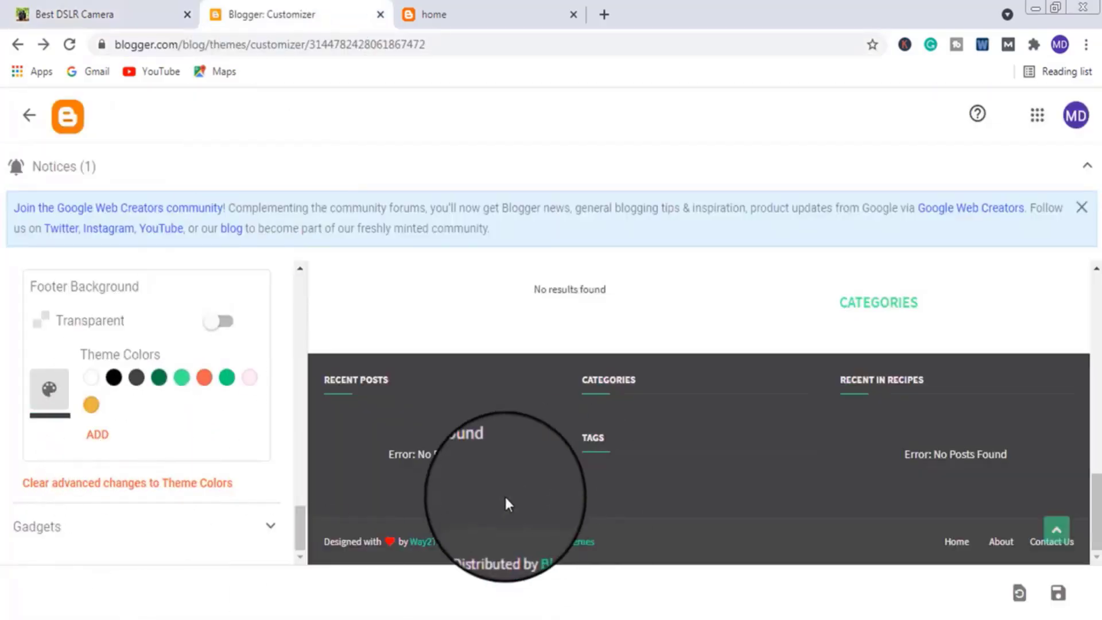
- Compare the footer with the sample DSLR blog and save the customizer settings
{"action": "left_click", "coordinate": [146, 14]}
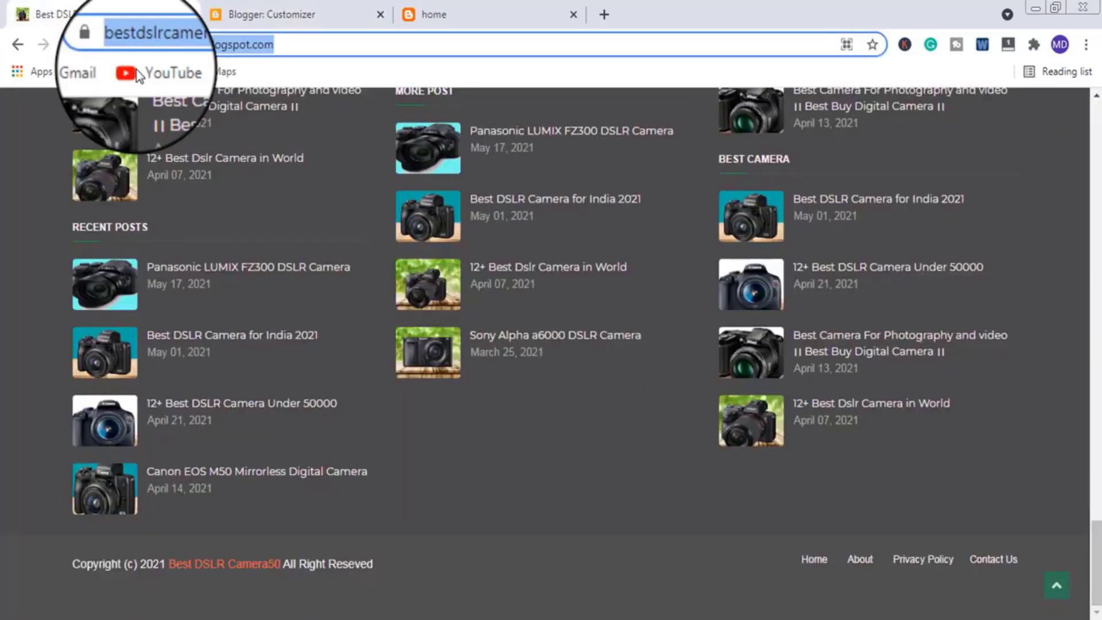
{"action": "left_click", "coordinate": [327, 14]}
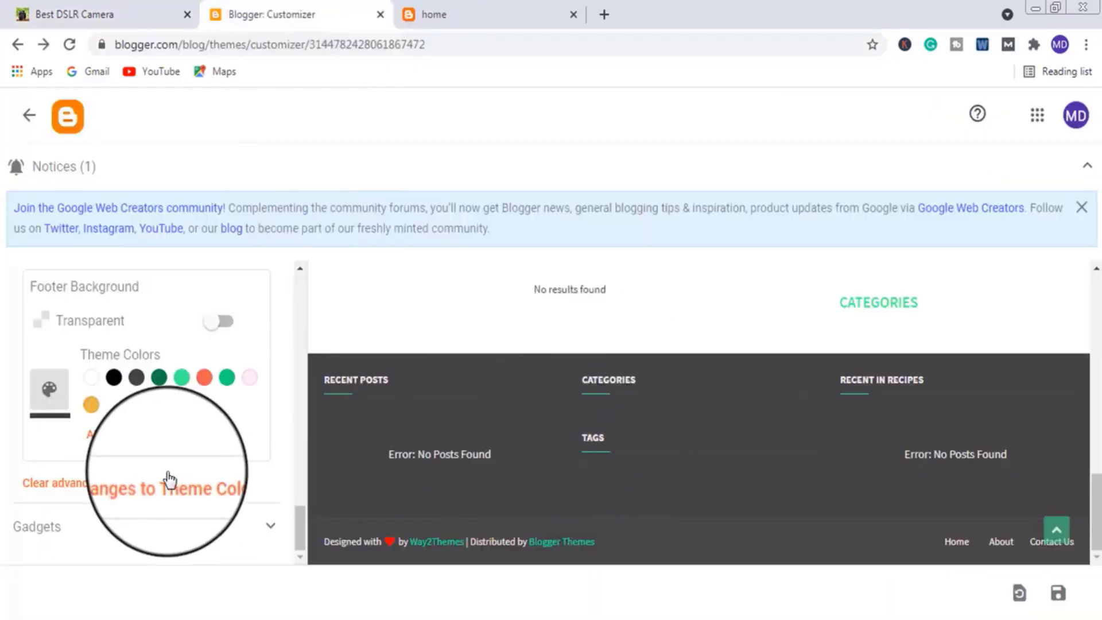
{"action": "scroll", "coordinate": [122, 505], "scroll_direction": "up", "scroll_amount": 10}
{"action": "scroll", "coordinate": [131, 506], "scroll_direction": "up", "scroll_amount": 5}
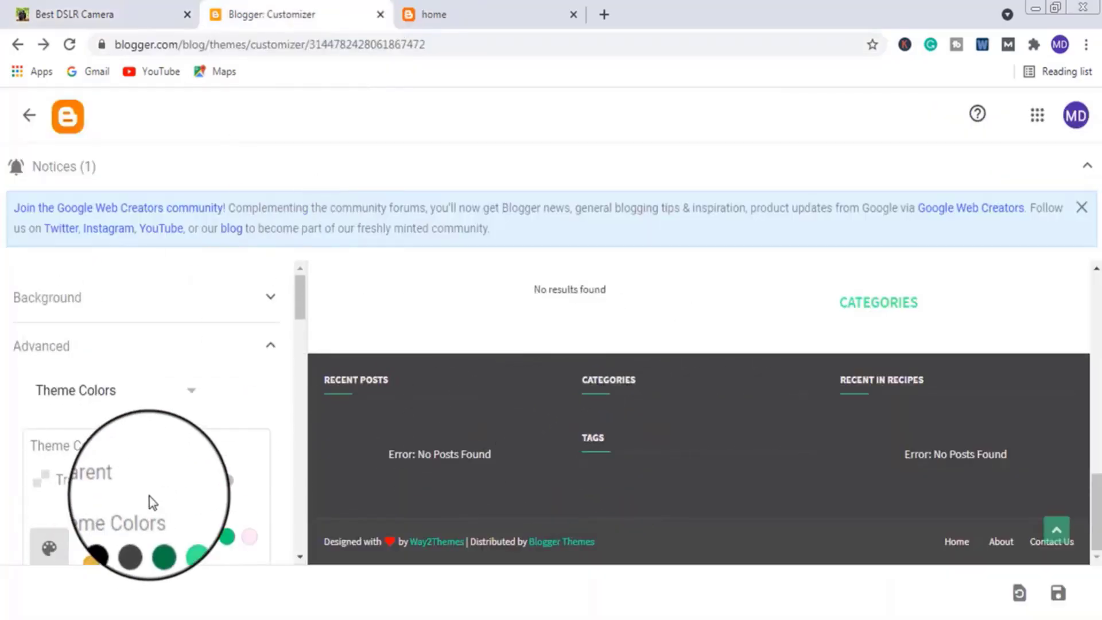
{"action": "left_click", "coordinate": [1055, 597]}
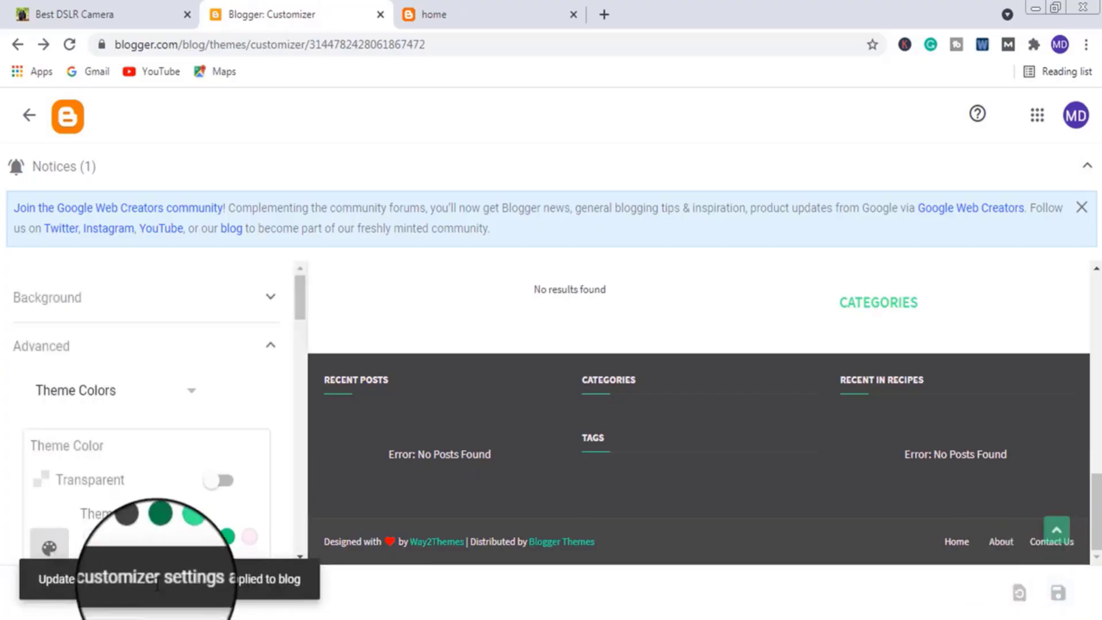
- Reload the live kitchengar blog and review its applied colors from the header to the footer credit
{"action": "left_click", "coordinate": [436, 14]}
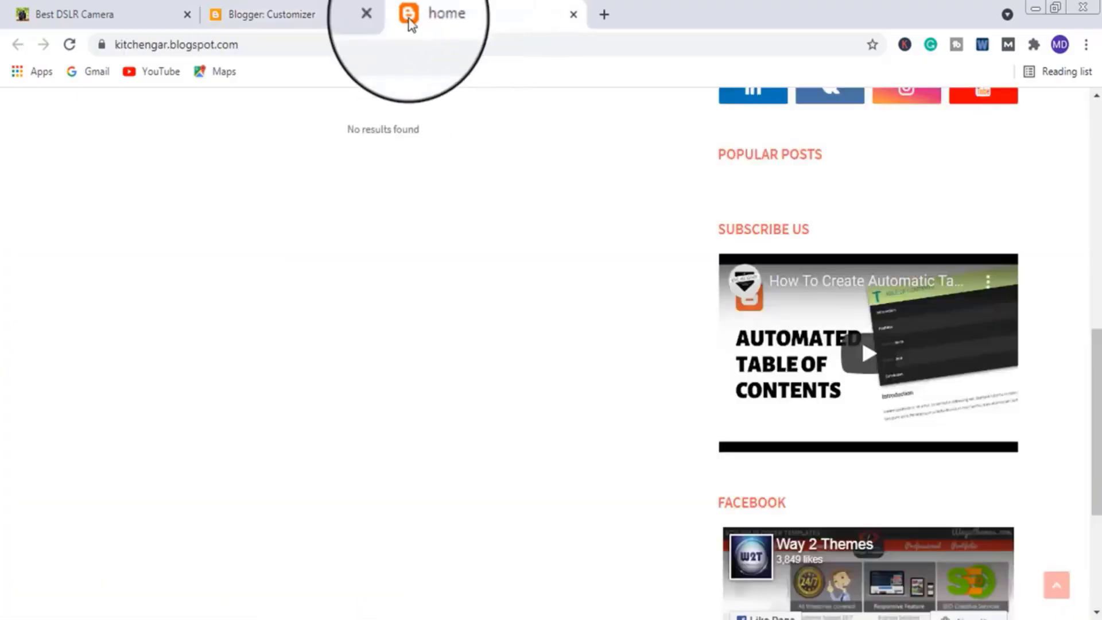
{"action": "left_click", "coordinate": [69, 44]}
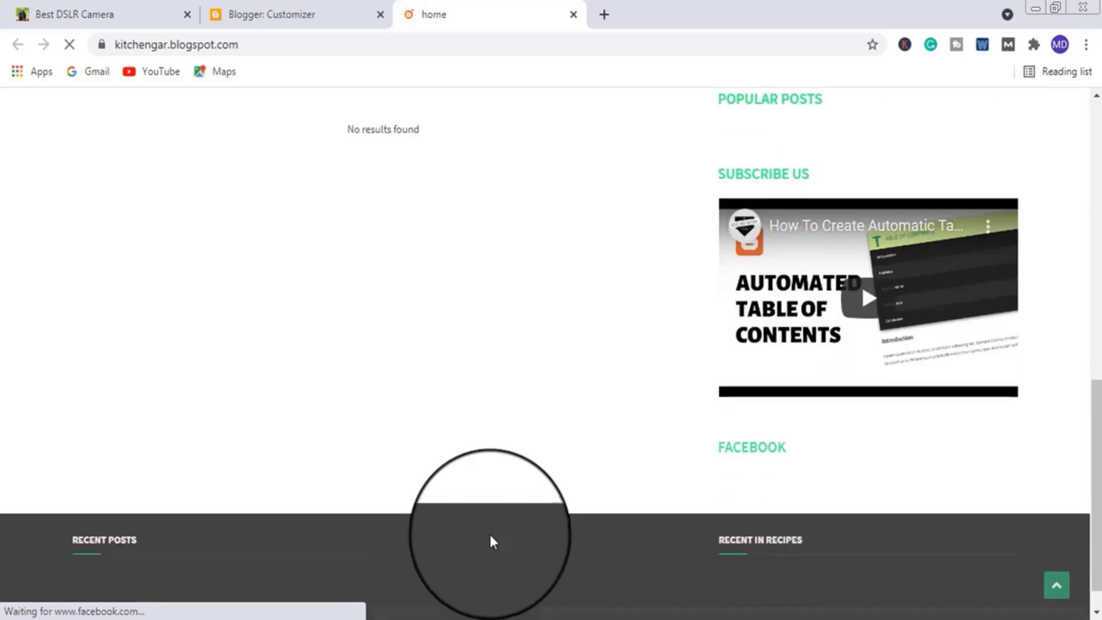
{"action": "scroll", "coordinate": [351, 531], "scroll_direction": "up", "scroll_amount": 10}
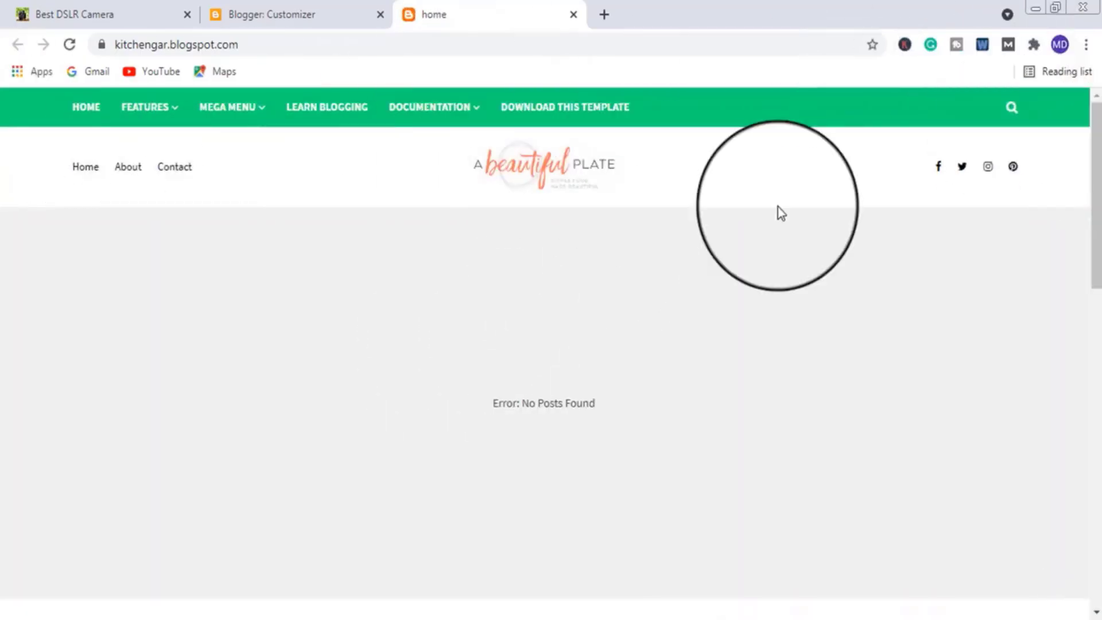
{"action": "scroll", "coordinate": [377, 391], "scroll_direction": "down", "scroll_amount": 10}
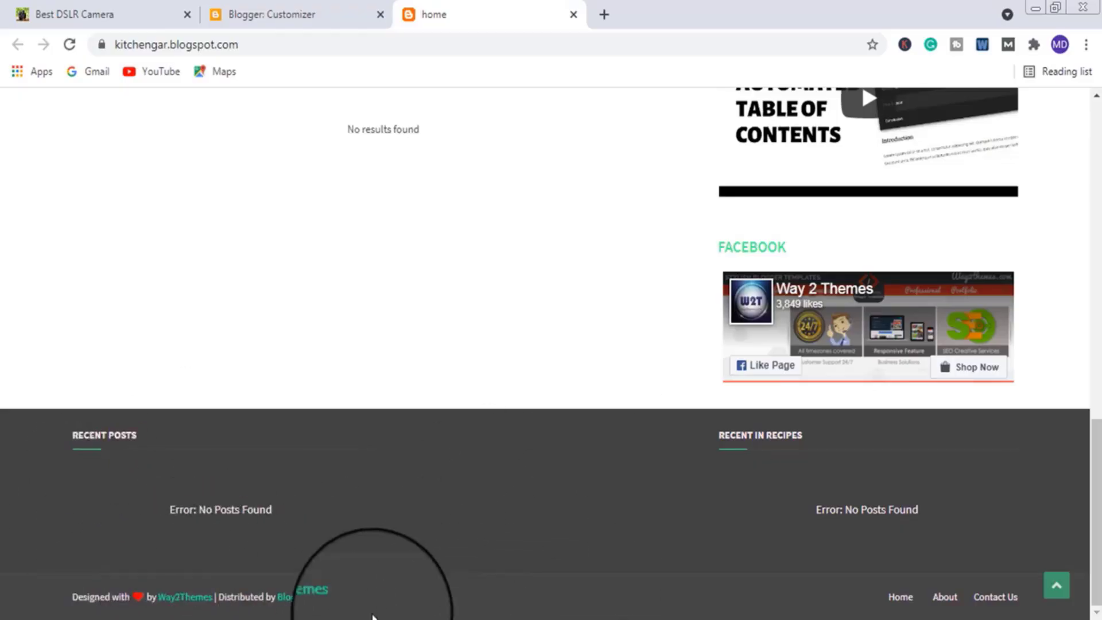
- Switch to Notepad with the Remove Copyright Credit Script file and select its first two lines of code
{"action": "left_click", "coordinate": [173, 619]}
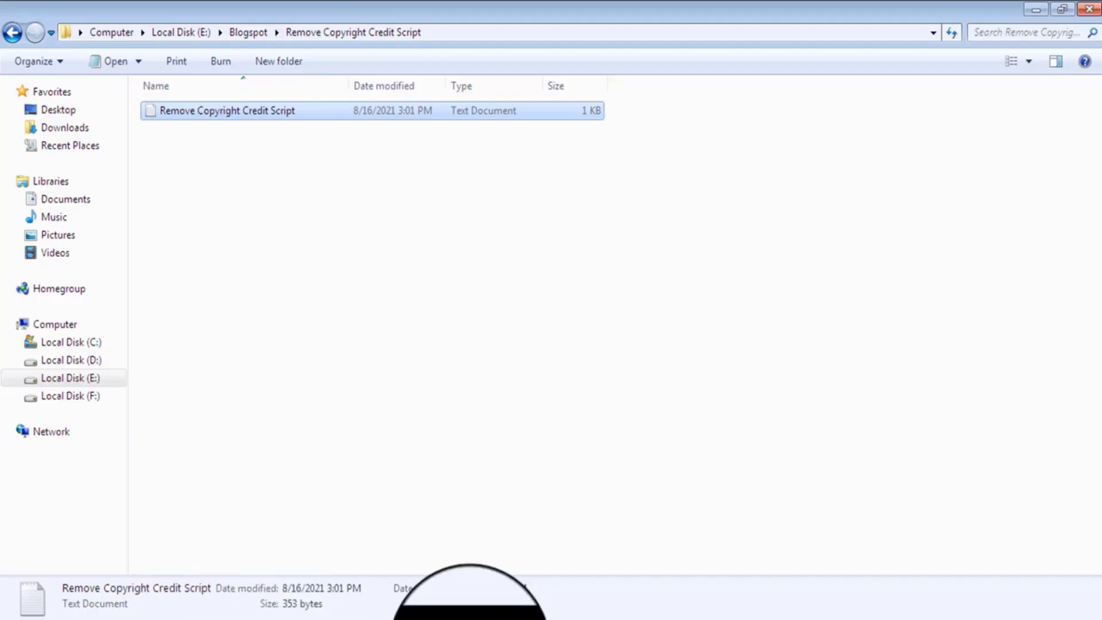
{"action": "left_click", "coordinate": [471, 619]}
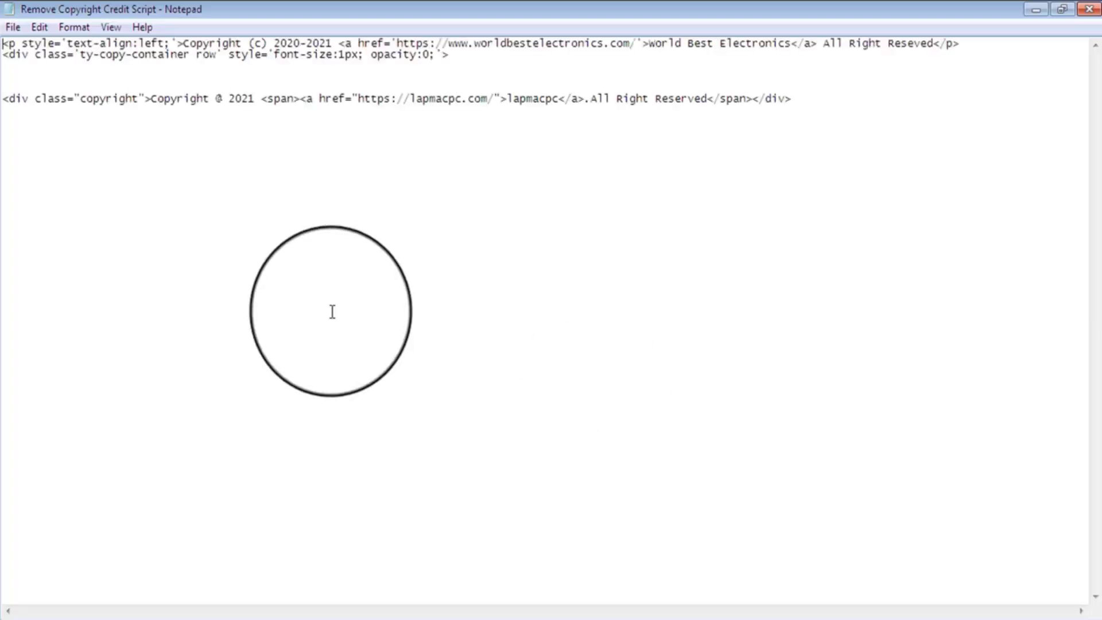
{"action": "left_click", "coordinate": [34, 47]}
{"action": "left_click_drag", "start_coordinate": [3, 43], "coordinate": [455, 59]}
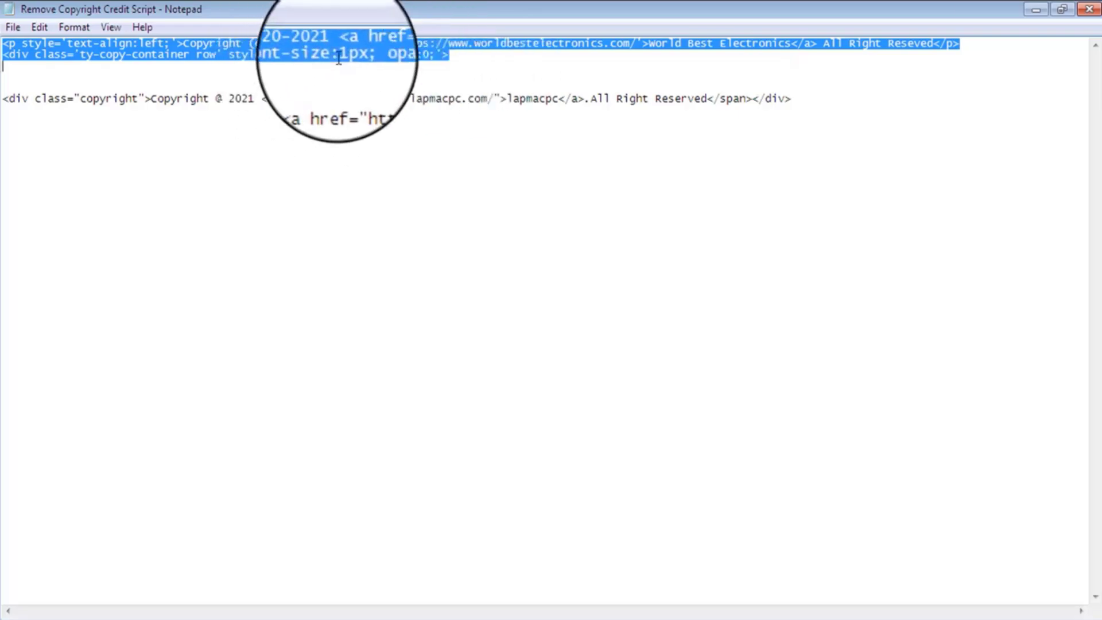
{"action": "left_click", "coordinate": [397, 44]}
{"action": "left_click_drag", "start_coordinate": [398, 44], "coordinate": [633, 44]}
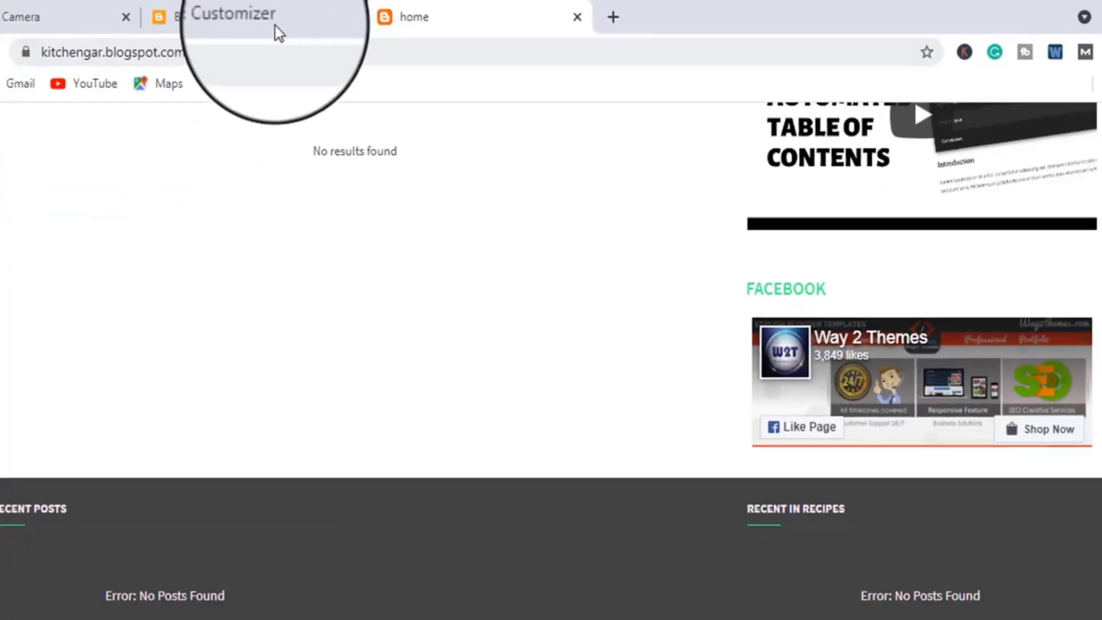
{"action": "left_click", "coordinate": [276, 29]}
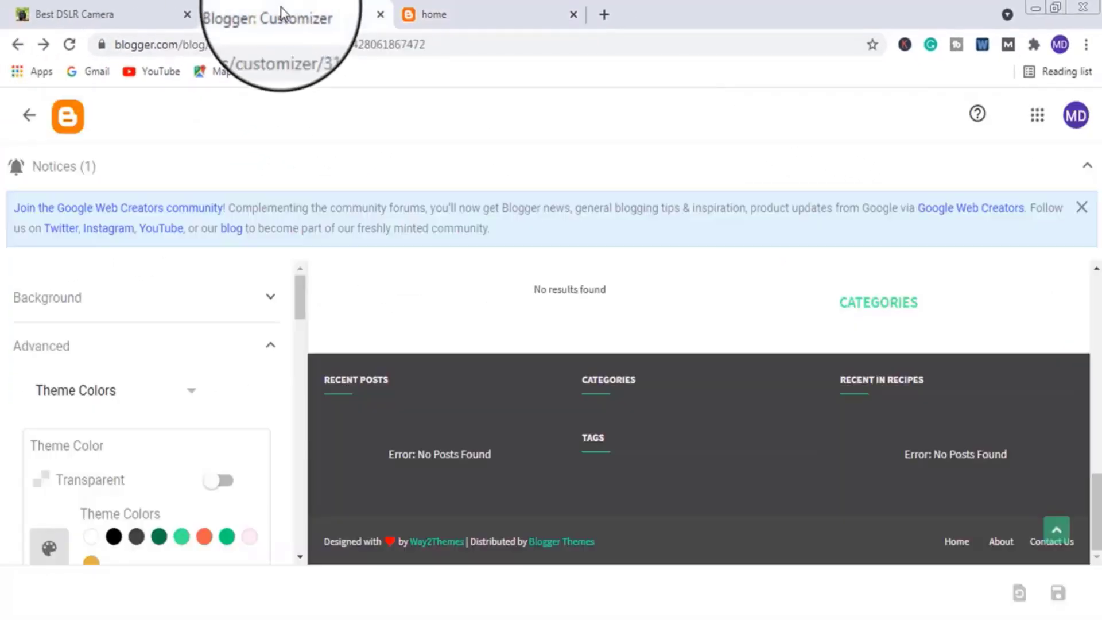
{"action": "left_click", "coordinate": [456, 12]}
{"action": "left_click", "coordinate": [268, 45]}
{"action": "key", "text": "ctrl+c"}
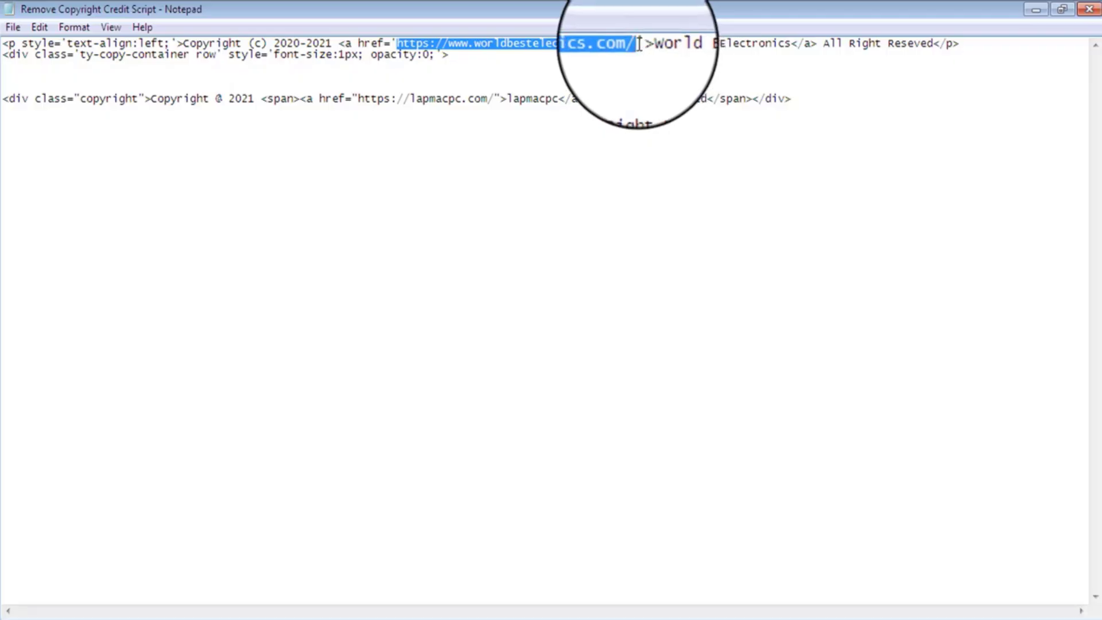
{"action": "left_click_drag", "start_coordinate": [637, 45], "coordinate": [397, 44]}
{"action": "key", "text": "ctrl+v"}
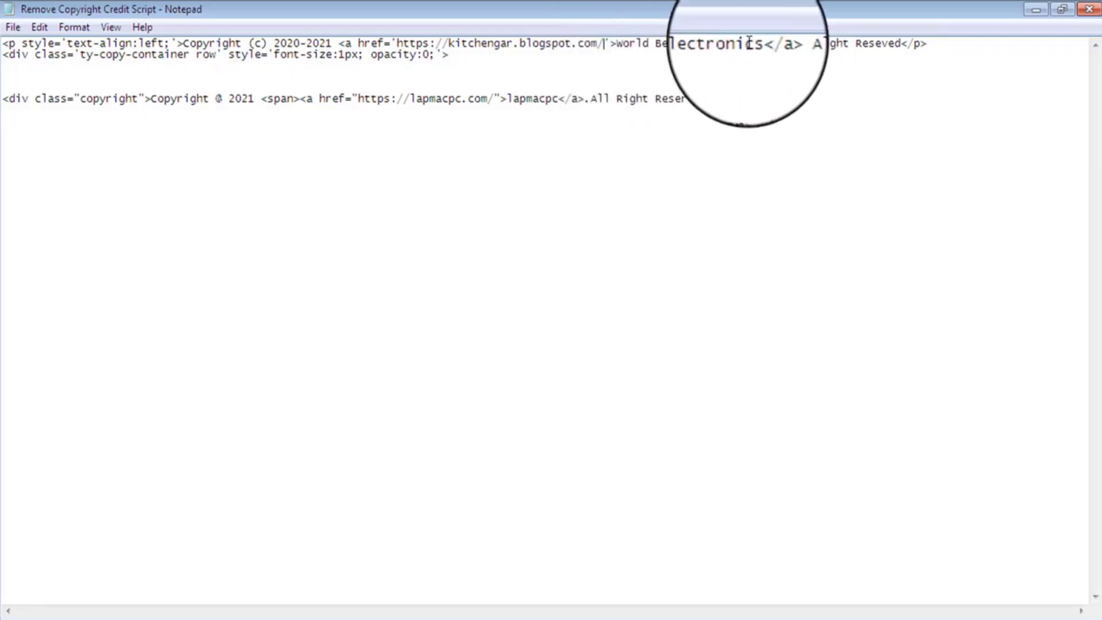
- Change the link text in the copyright line to kitchengar and select the first two lines of the script
{"action": "left_click_drag", "start_coordinate": [759, 45], "coordinate": [625, 78]}
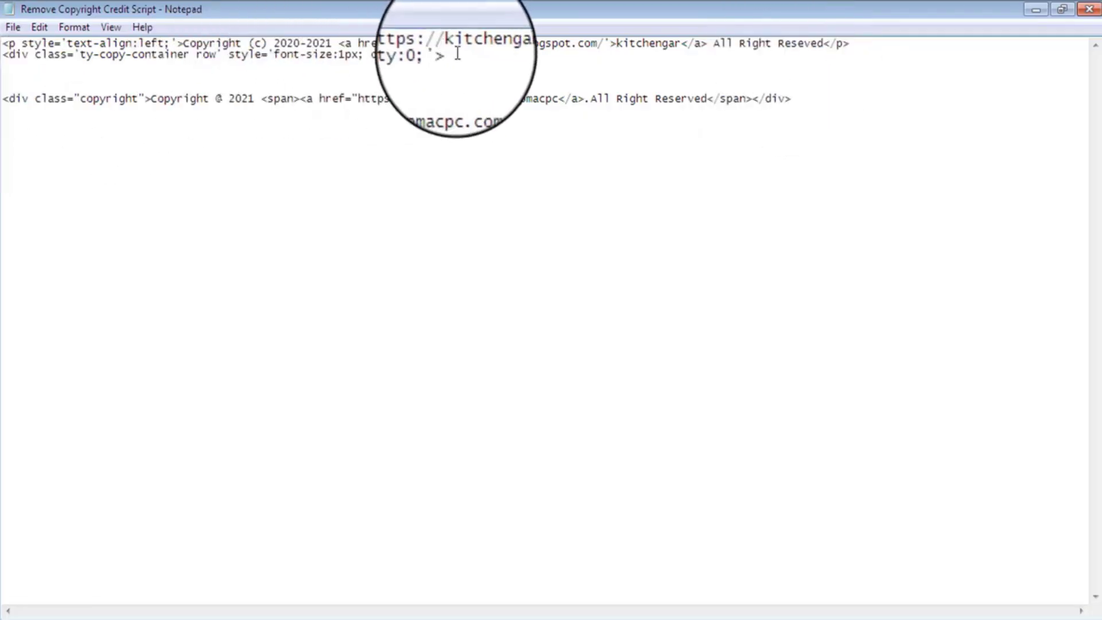
{"action": "left_click_drag", "start_coordinate": [457, 54], "coordinate": [4, 44]}
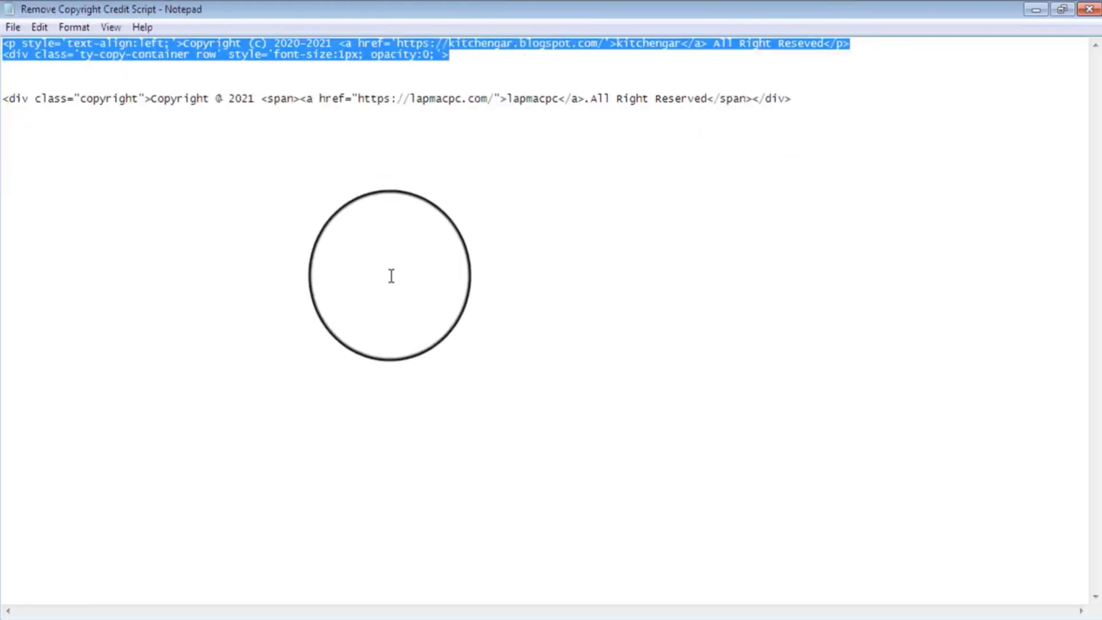
- Select the "Designed with" credit text in the live blog's footer in Chrome and open the Blogger theme's HTML for editing
{"action": "left_click", "coordinate": [329, 619]}
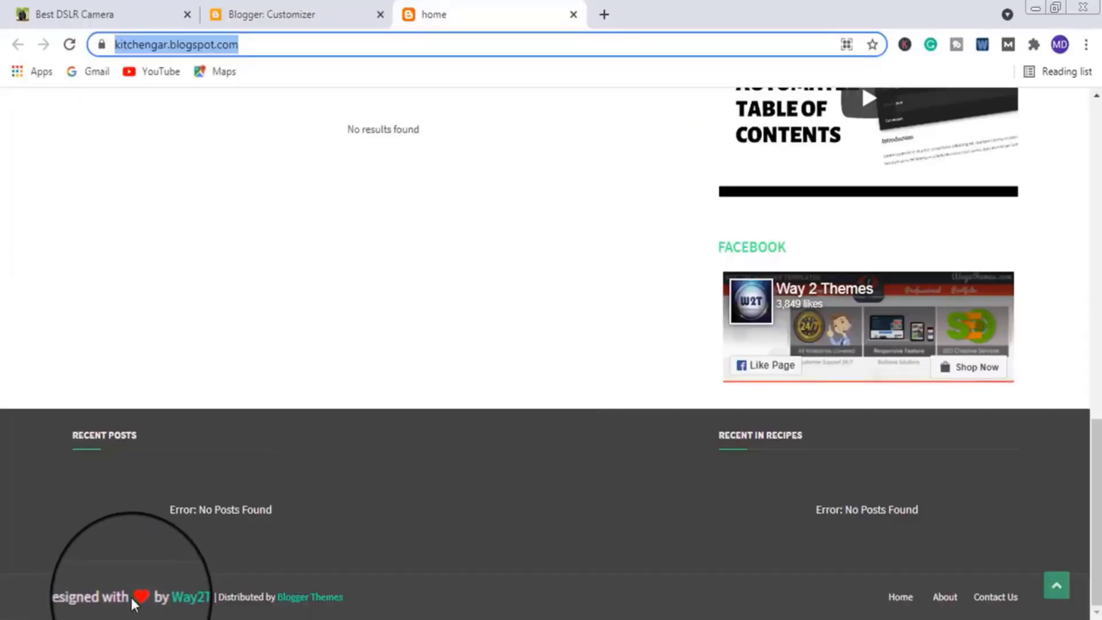
{"action": "left_click_drag", "start_coordinate": [132, 602], "coordinate": [72, 607]}
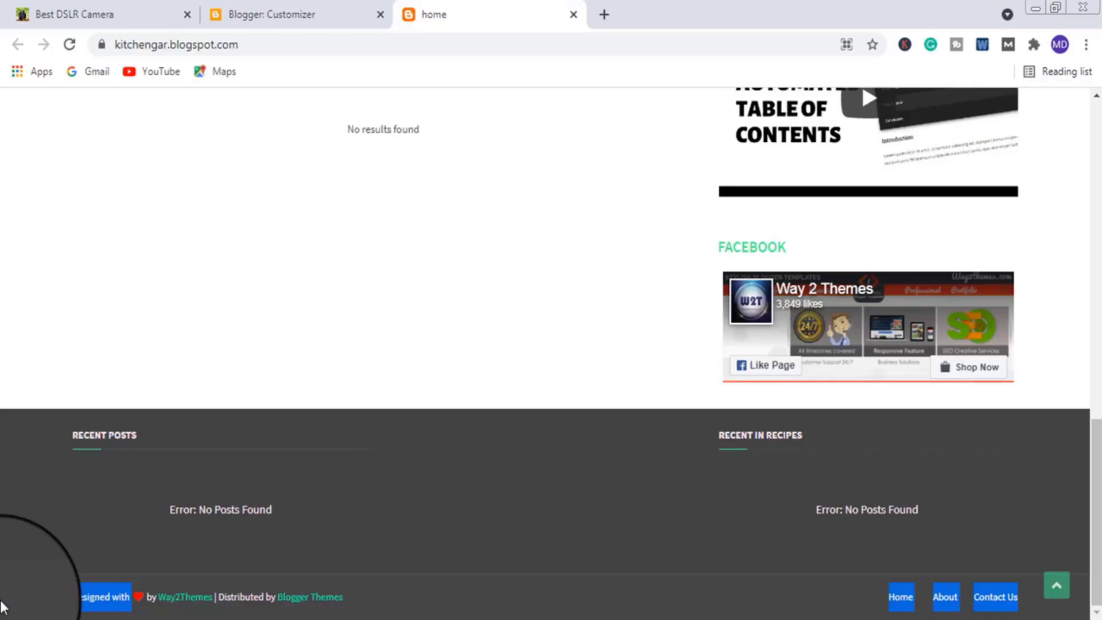
{"action": "left_click", "coordinate": [303, 15]}
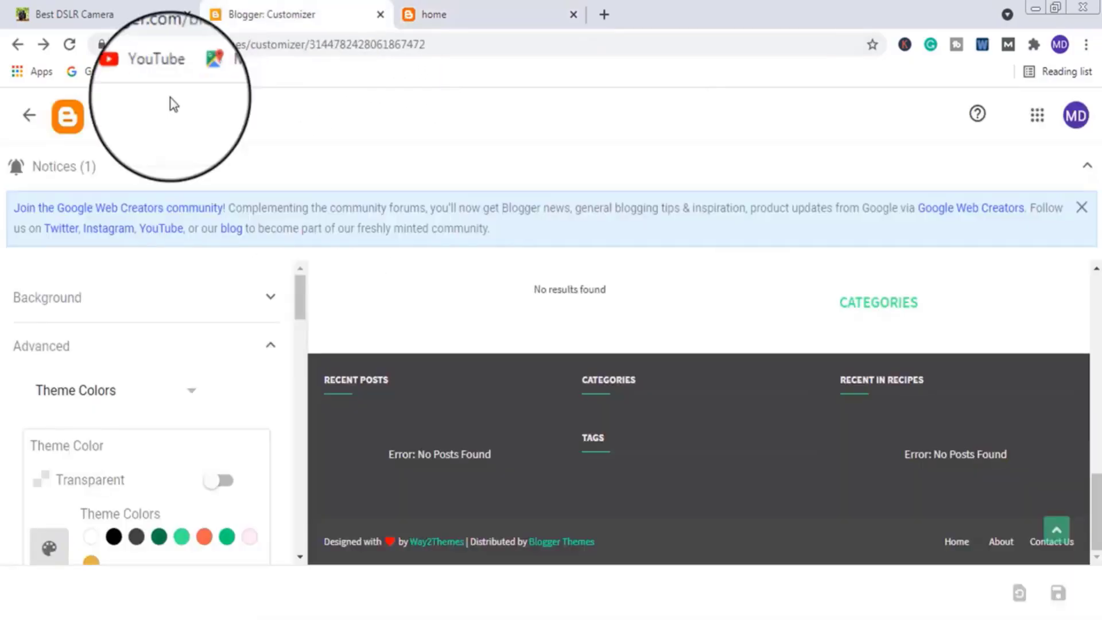
{"action": "left_click", "coordinate": [29, 115]}
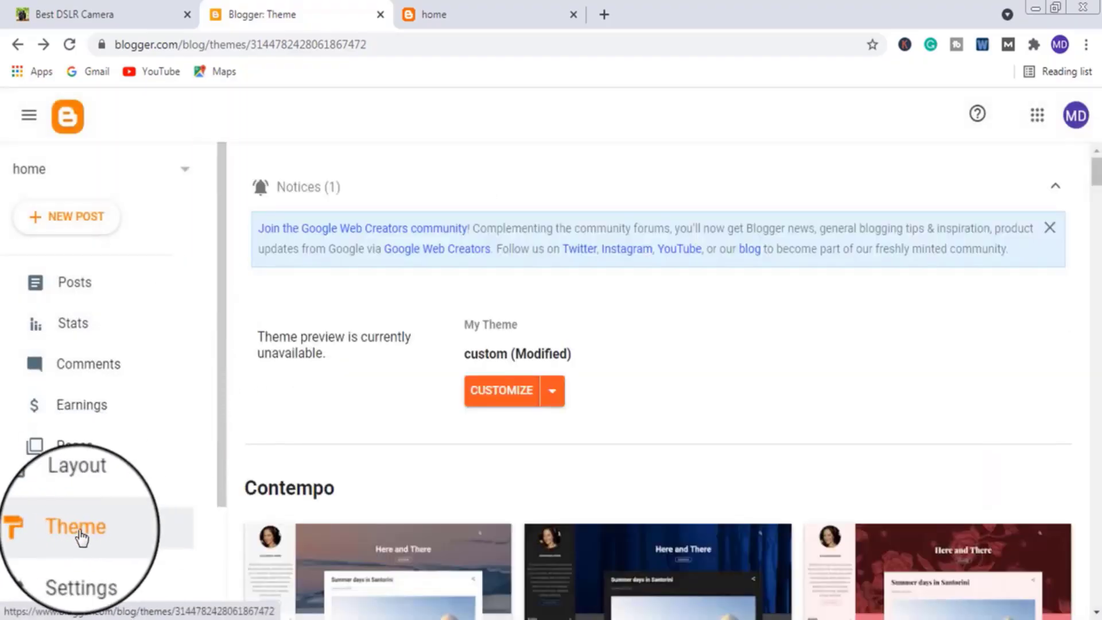
{"action": "left_click", "coordinate": [80, 534]}
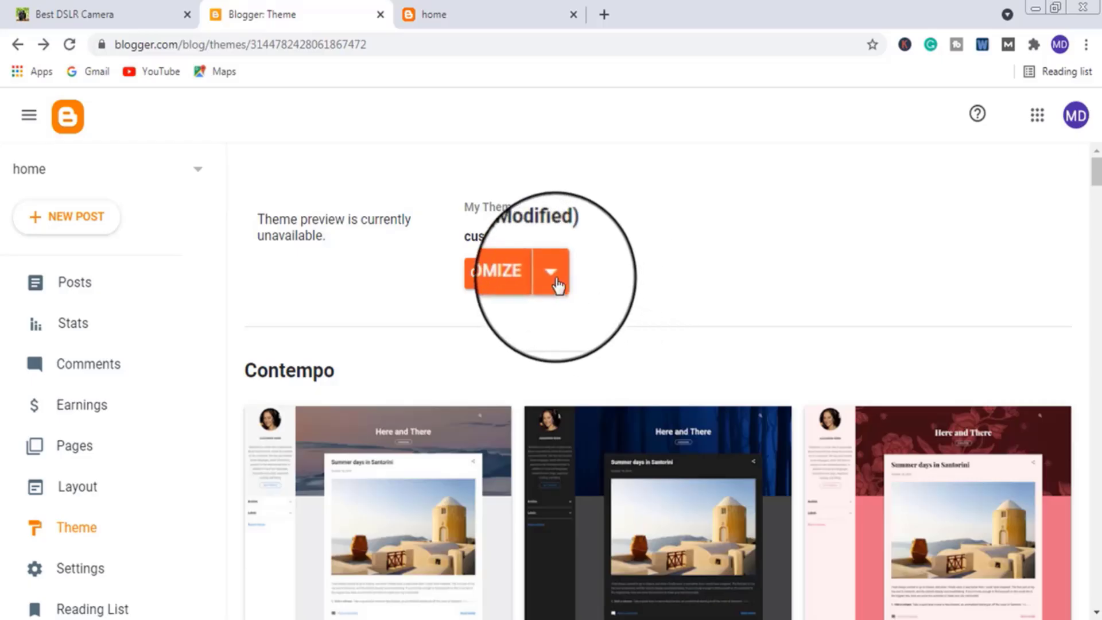
{"action": "left_click", "coordinate": [552, 272]}
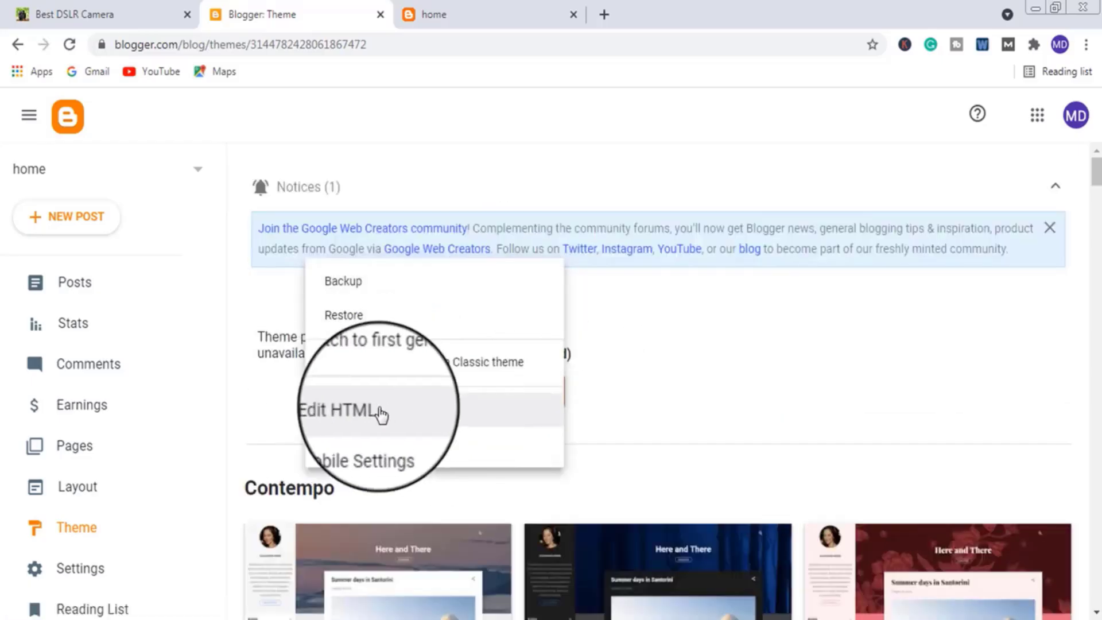
{"action": "left_click", "coordinate": [381, 413]}
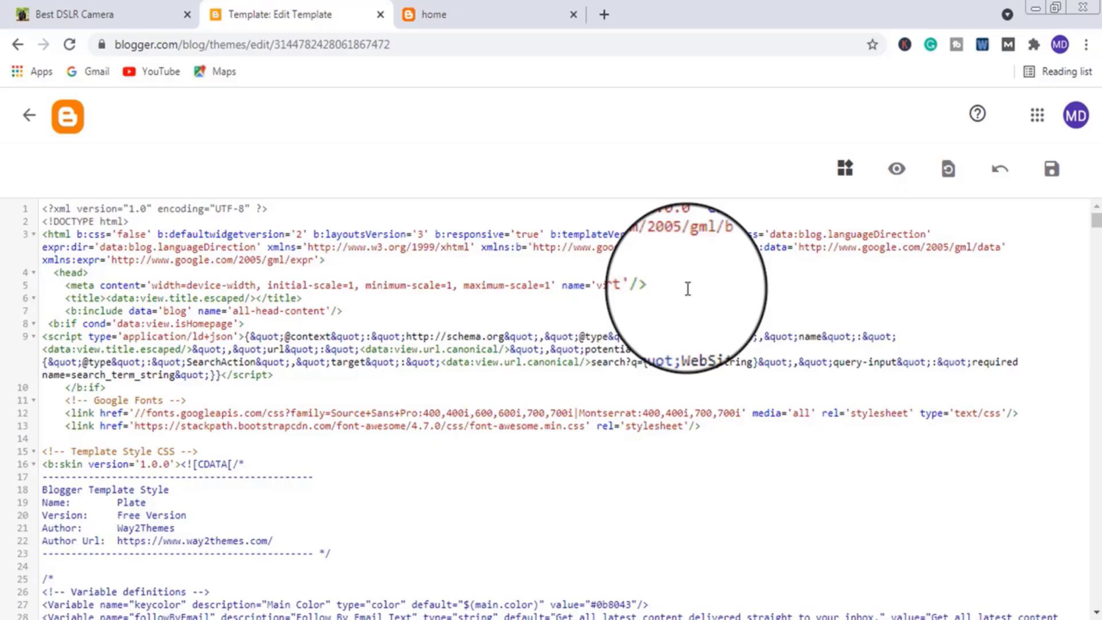
- Search the template code for "Designed with" and compare the located credit line with the live blog's footer
{"action": "key", "text": "ctrl+f"}
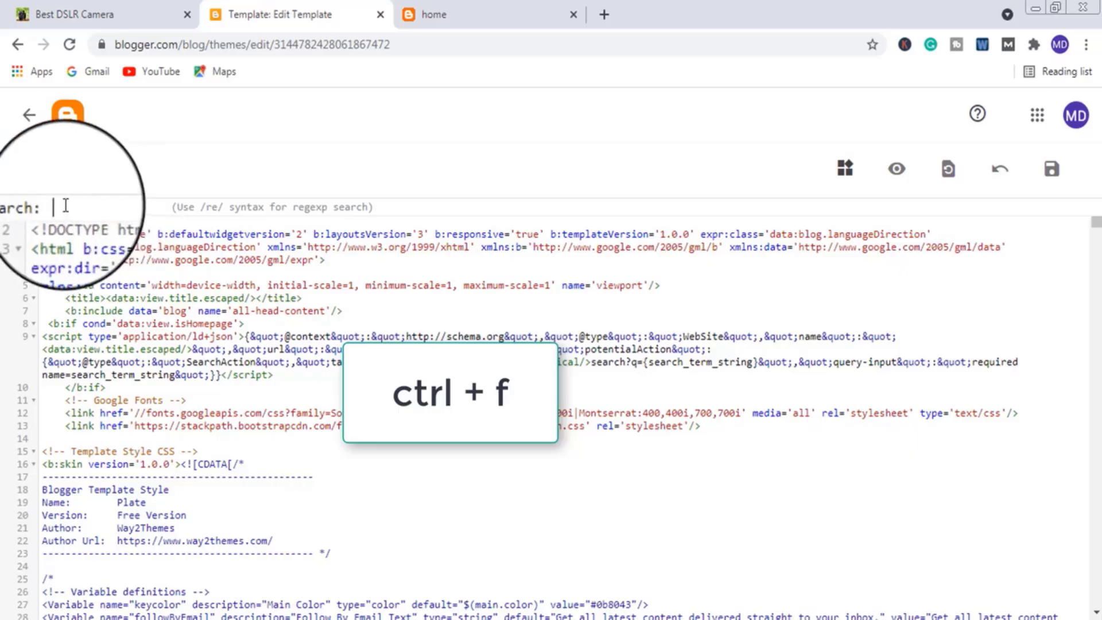
{"action": "left_click", "coordinate": [460, 13]}
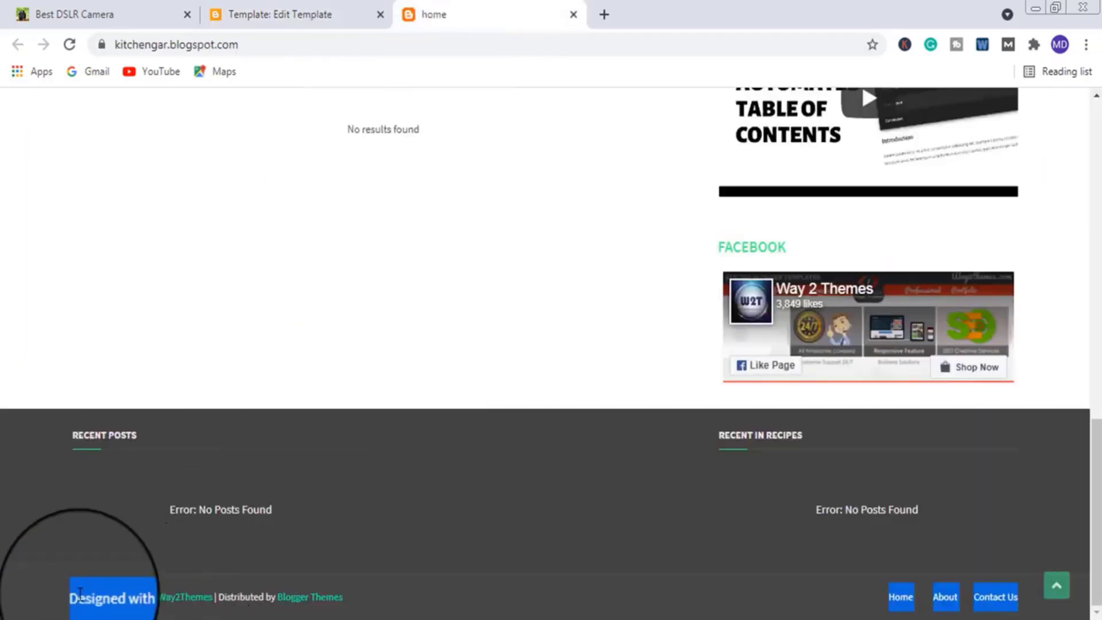
{"action": "left_click", "coordinate": [247, 14]}
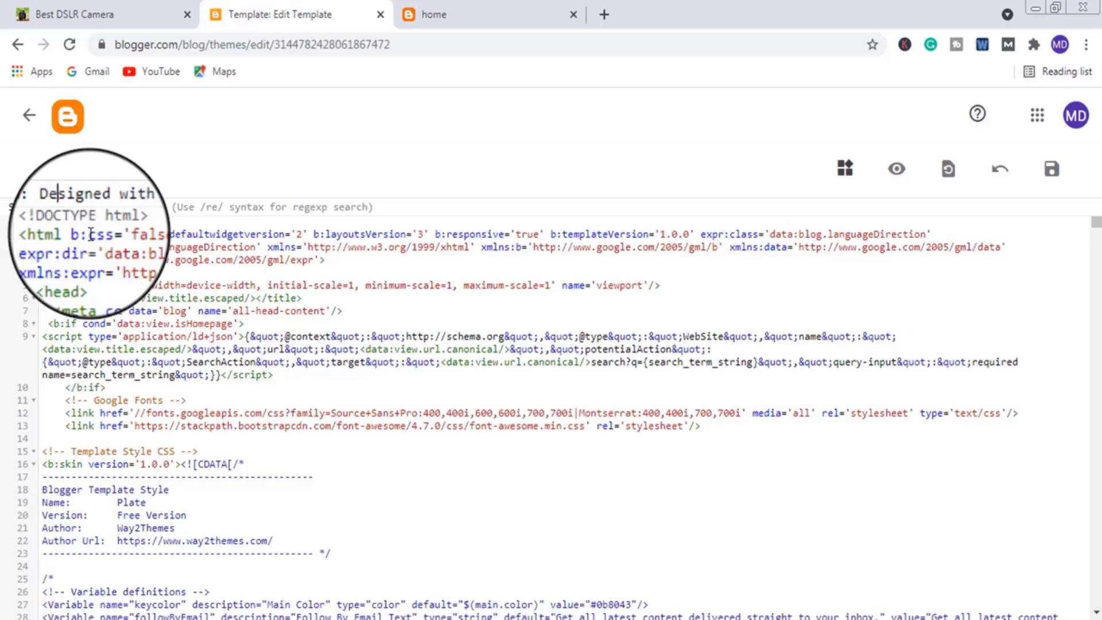
{"action": "key", "text": "Return"}
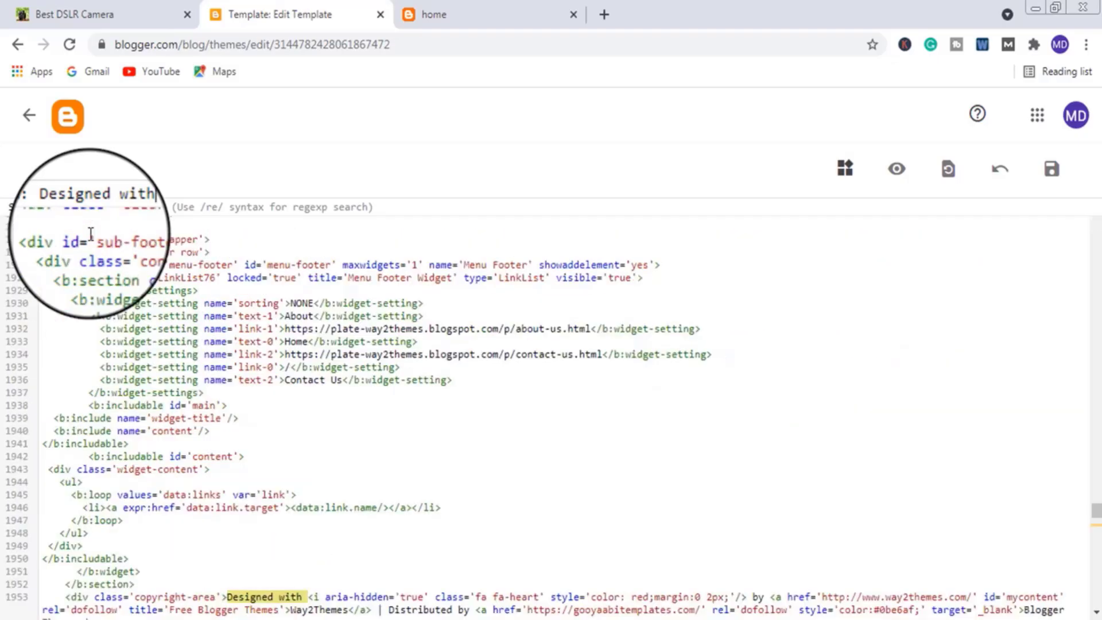
{"action": "scroll", "coordinate": [511, 551], "scroll_direction": "down", "scroll_amount": 4}
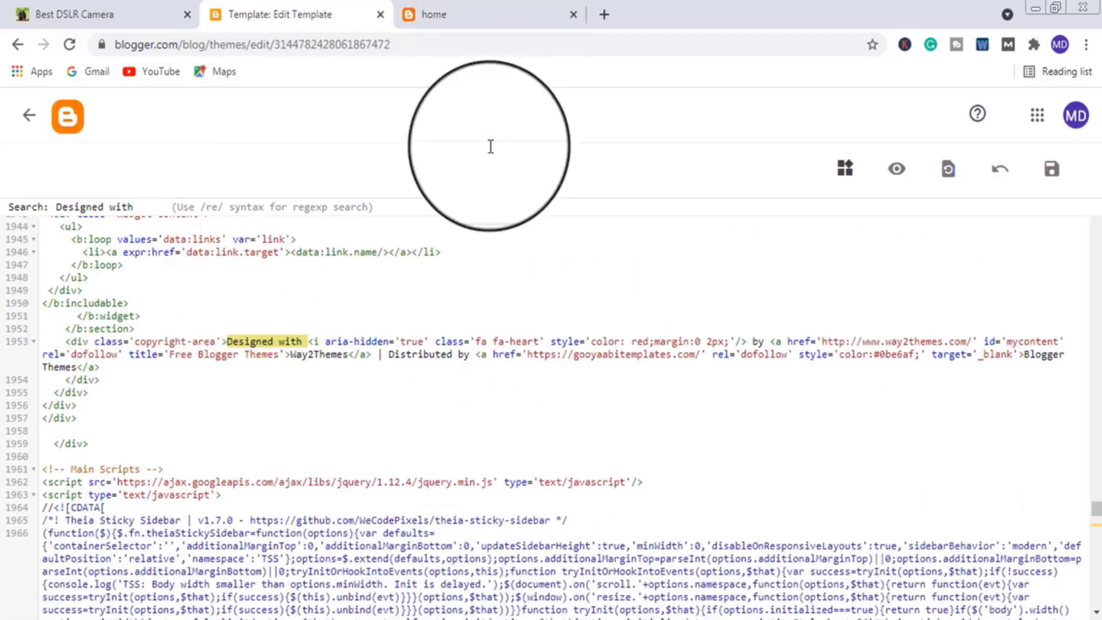
{"action": "left_click", "coordinate": [469, 13]}
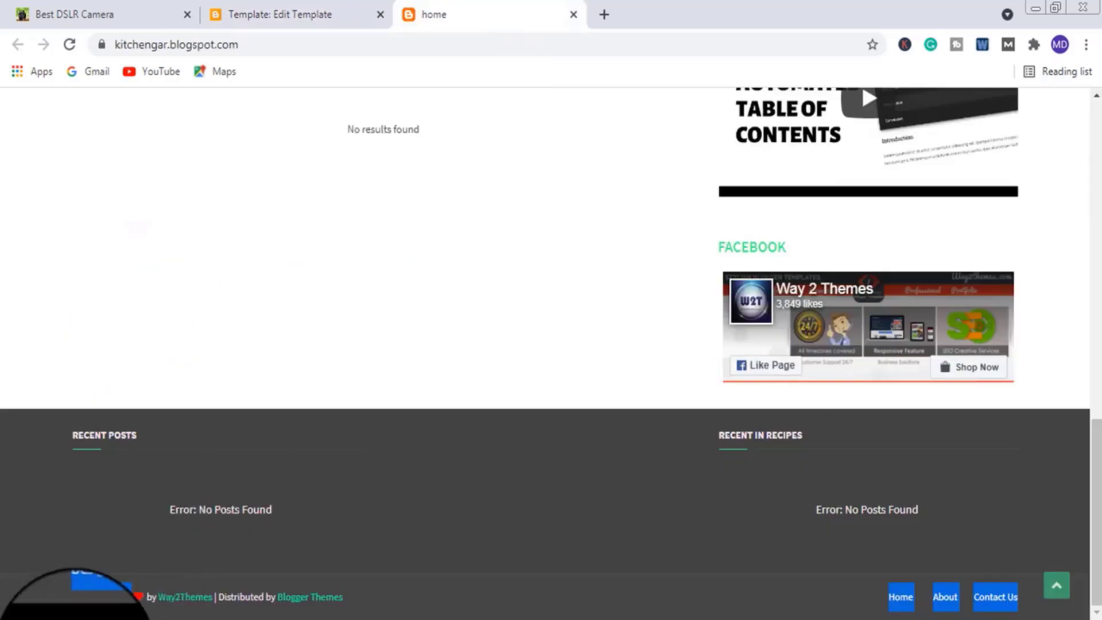
{"action": "left_click", "coordinate": [324, 13]}
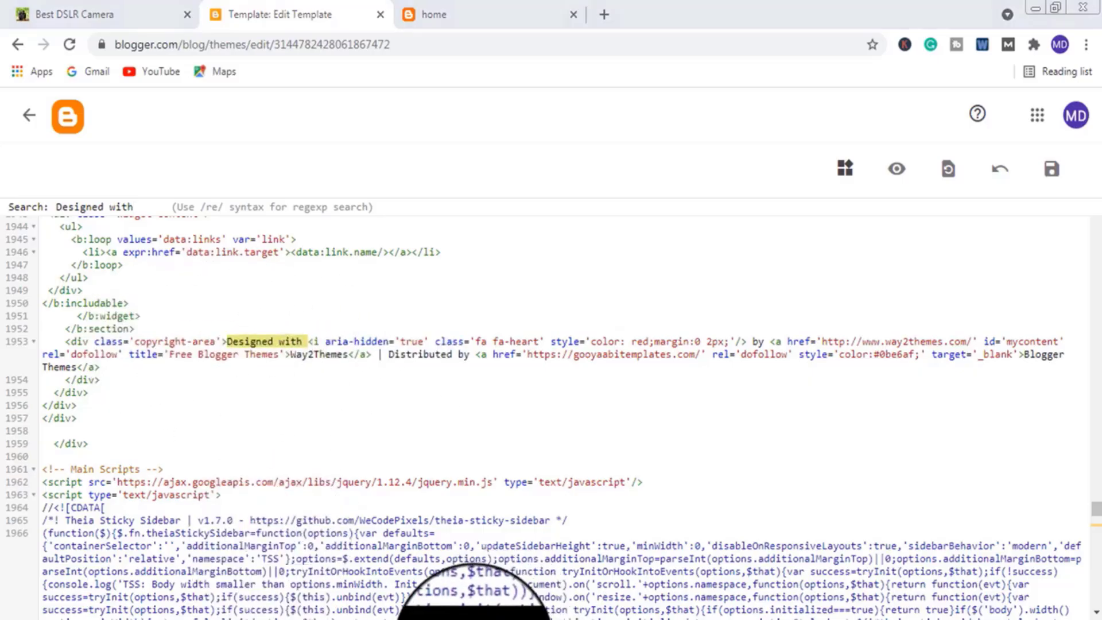
- Copy the two-line copyright script from Notepad, paste it above the "Designed with" credit line in the template code, and try saving the theme
{"action": "left_click", "coordinate": [485, 619]}
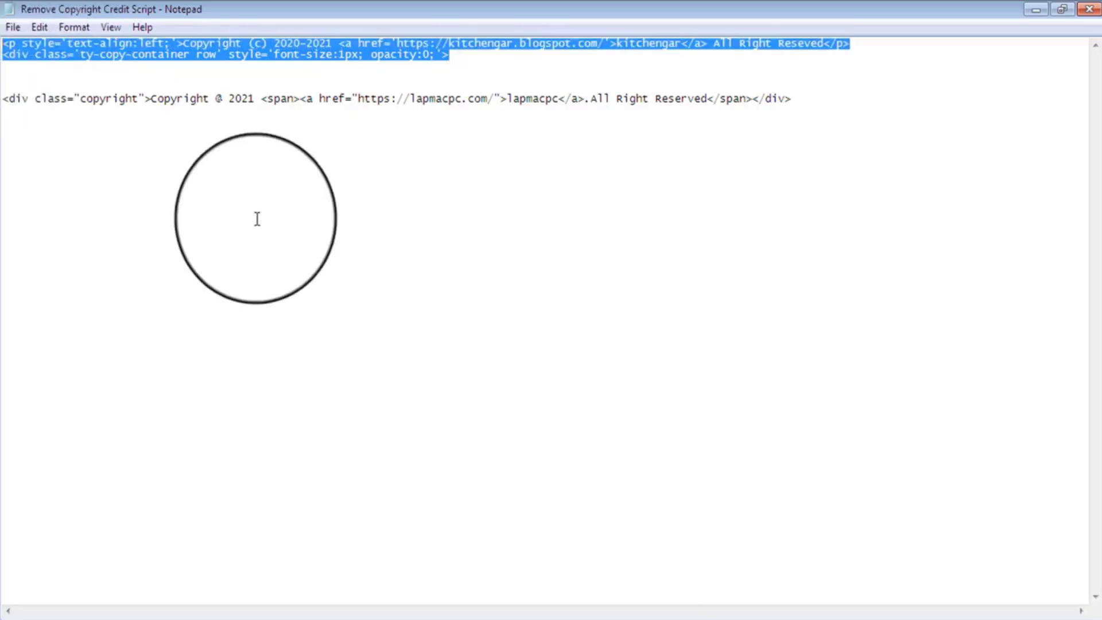
{"action": "left_click", "coordinate": [332, 617]}
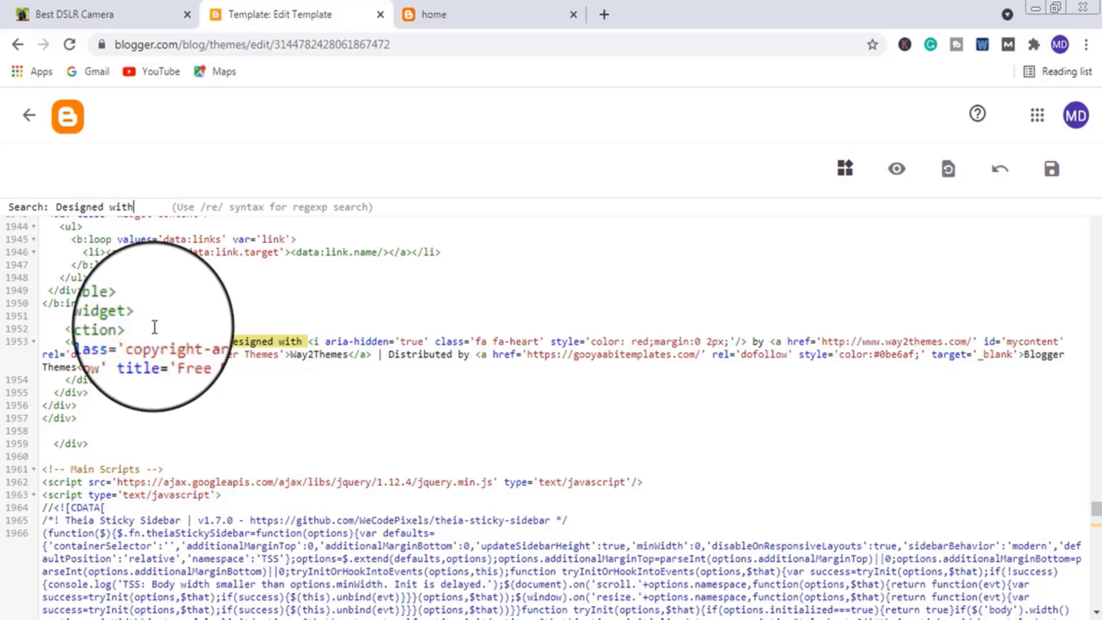
{"action": "key", "text": "Escape"}
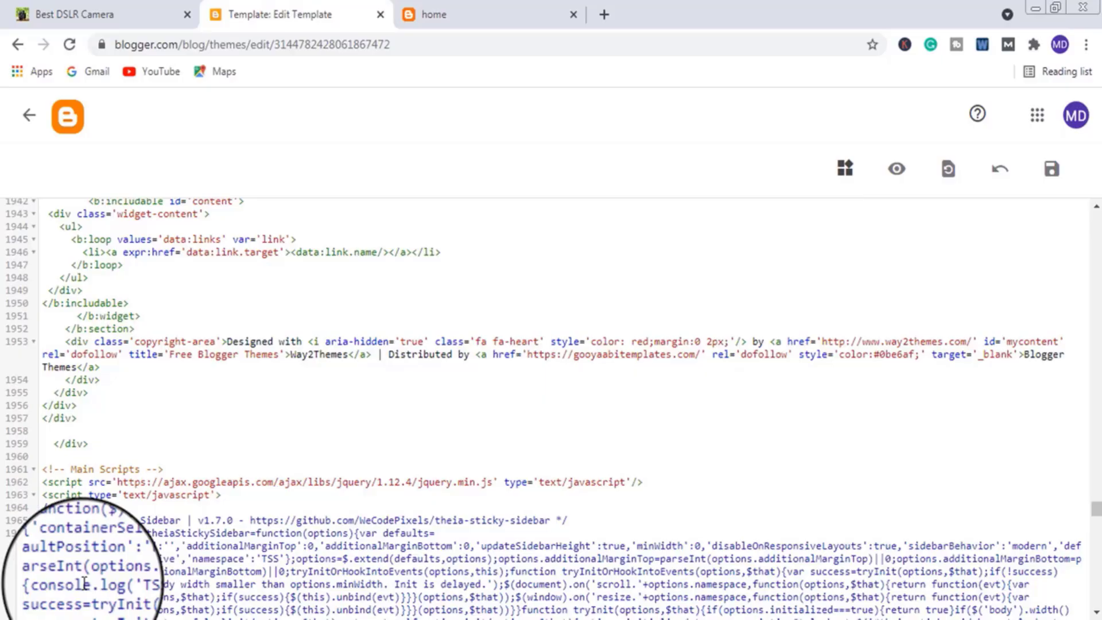
{"action": "key", "text": "Return"}
{"action": "key", "text": "Return"}
{"action": "key", "text": "Return"}
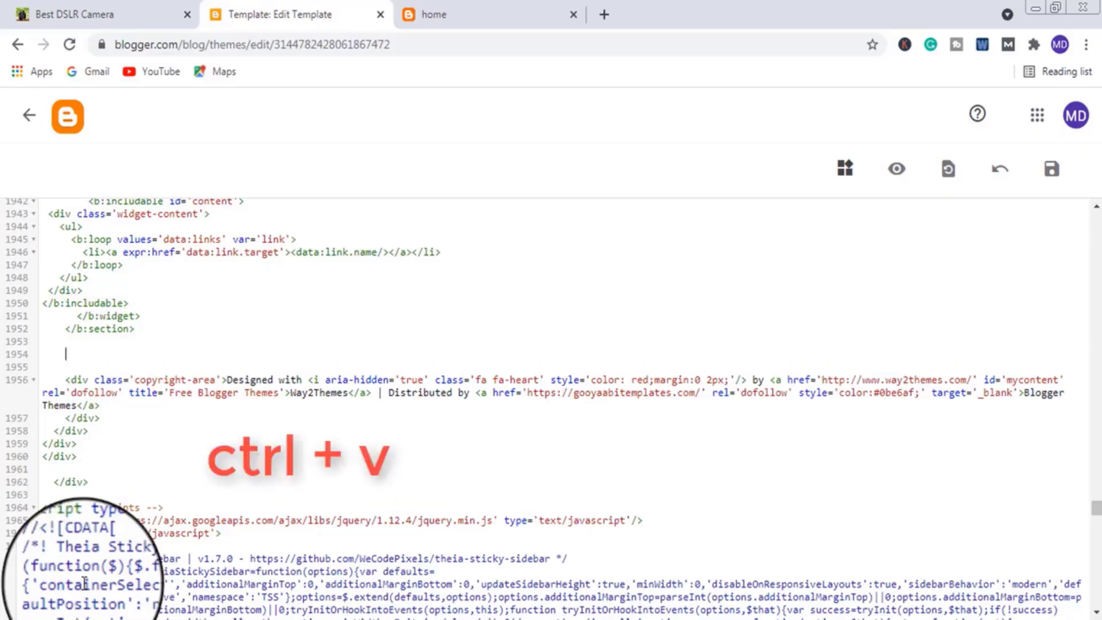
{"action": "type", "text": "<p style='text-align:left;'>Copyright (c) 2020-2021 <a href='https://kitchengar.blogspot.com/'>kitchengar</a> All Right Reseved</p> <div class='ty-copy-container row' style='font-size:1px; opacity:0;'>"}
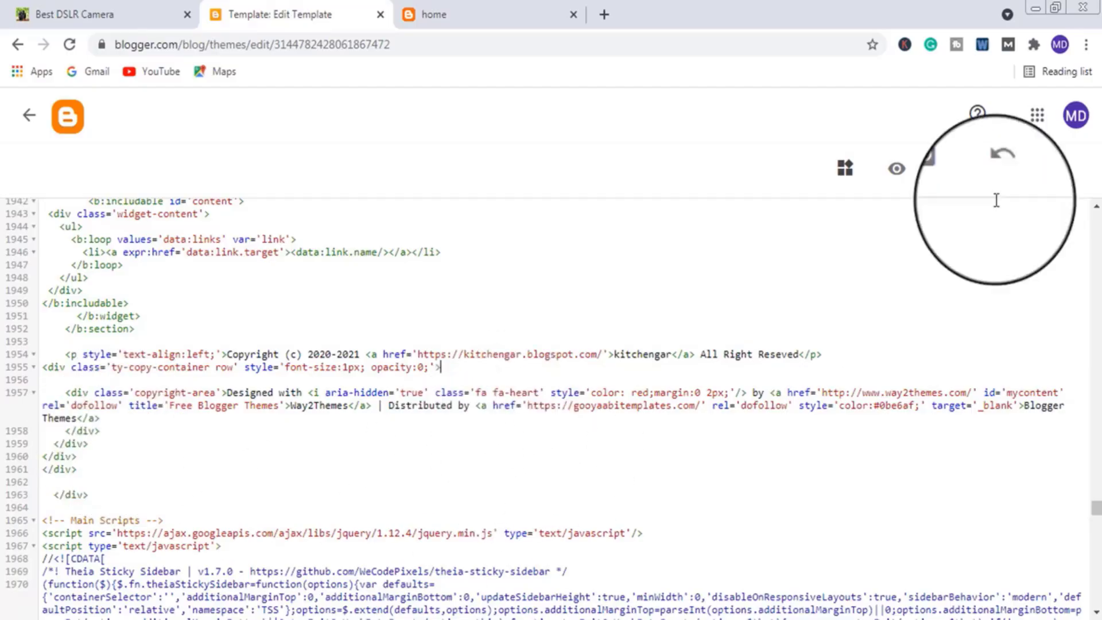
{"action": "left_click", "coordinate": [1051, 169]}
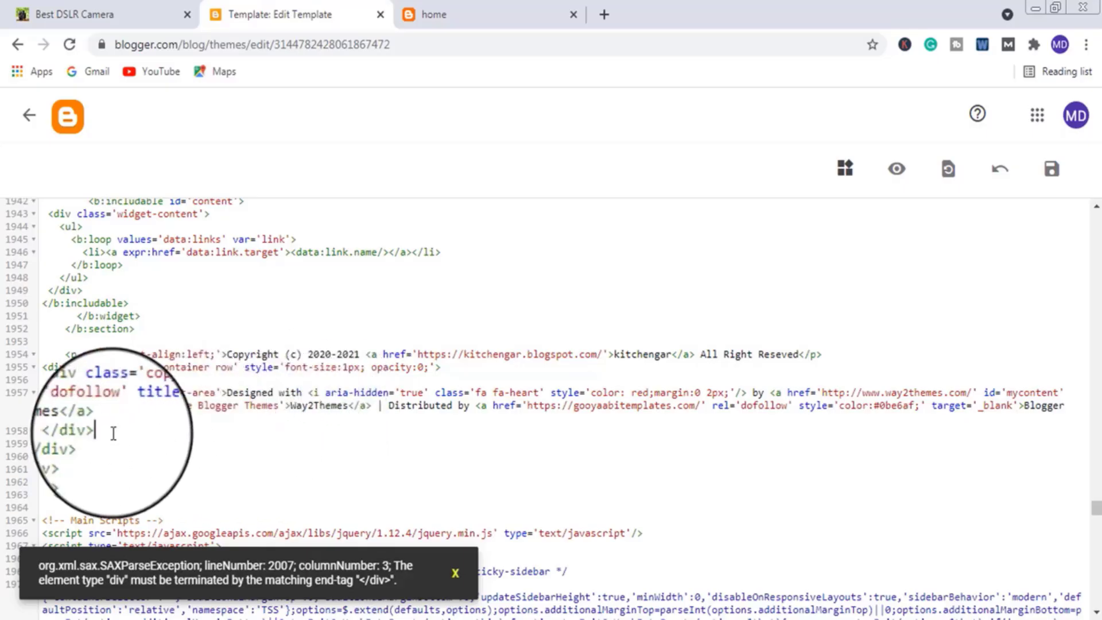
- Add an extra closing </div> tag below the one ending the copyright-area block and save the theme
{"action": "left_click_drag", "start_coordinate": [114, 434], "coordinate": [67, 433]}
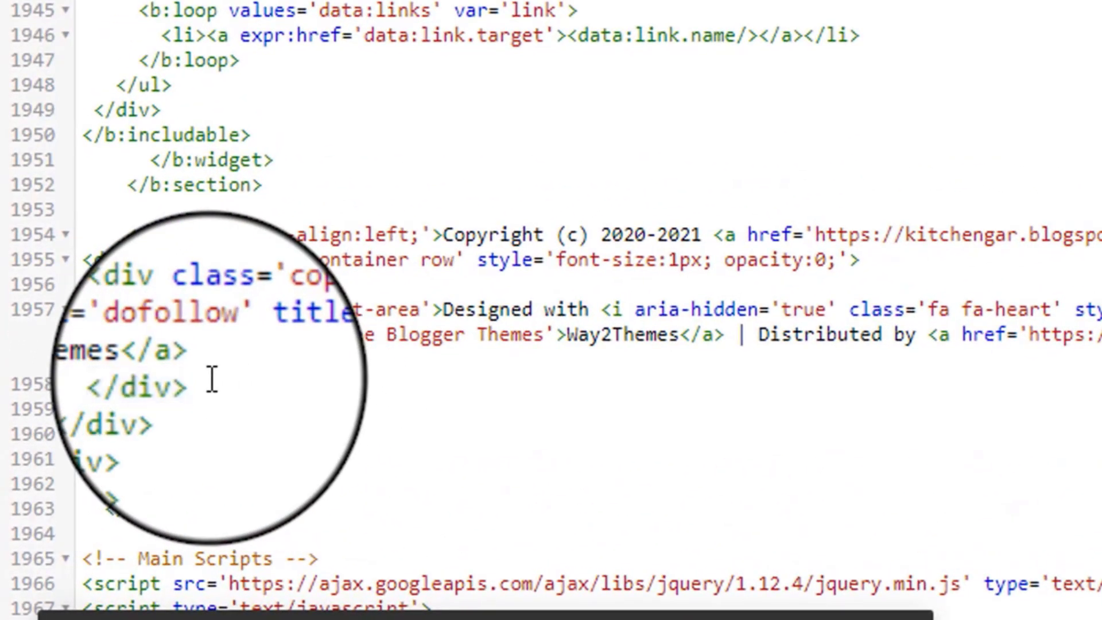
{"action": "key", "text": "Return"}
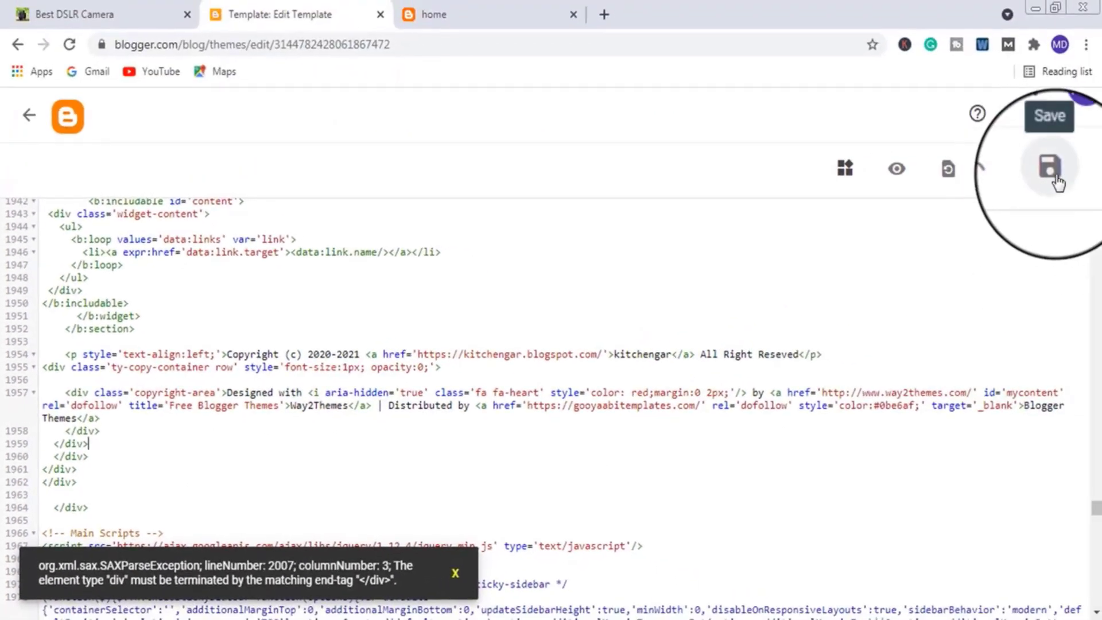
{"action": "left_click", "coordinate": [1058, 181]}
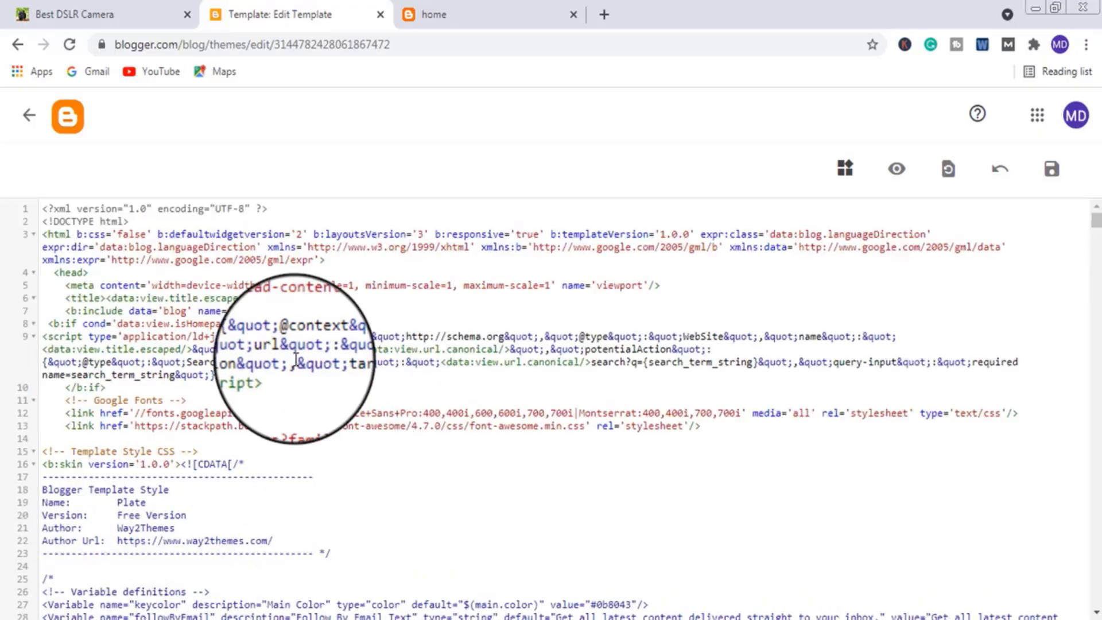
- Reload the live blog and check its footer copyright line and the logo in the header
{"action": "left_click", "coordinate": [422, 14]}
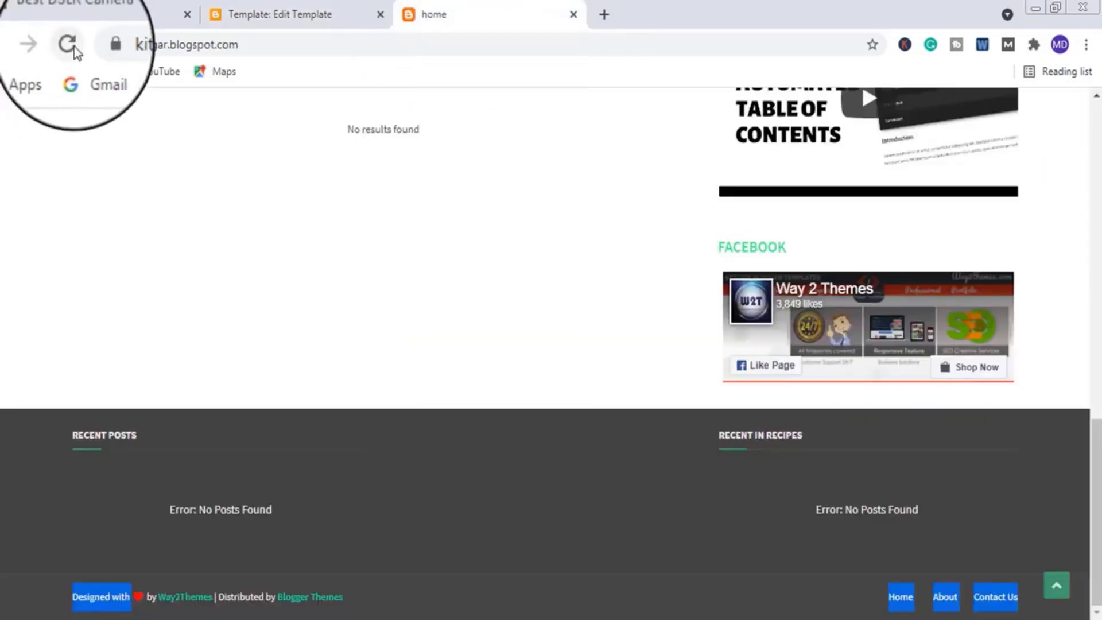
{"action": "left_click", "coordinate": [68, 45]}
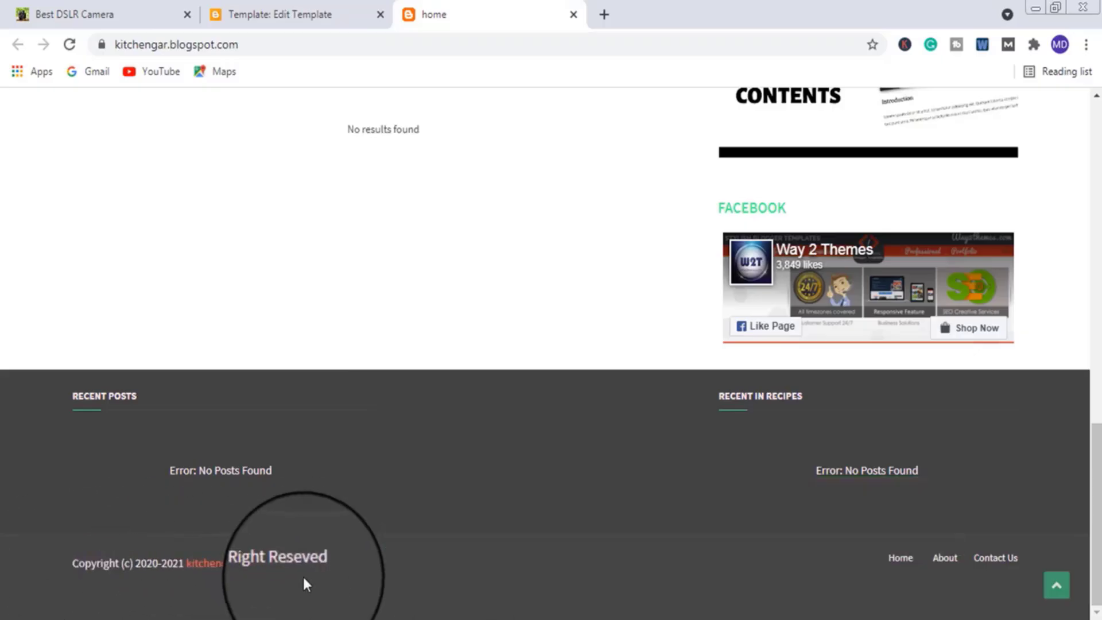
{"action": "scroll", "coordinate": [309, 560], "scroll_direction": "up", "scroll_amount": 7}
{"action": "scroll", "coordinate": [314, 548], "scroll_direction": "up", "scroll_amount": 2}
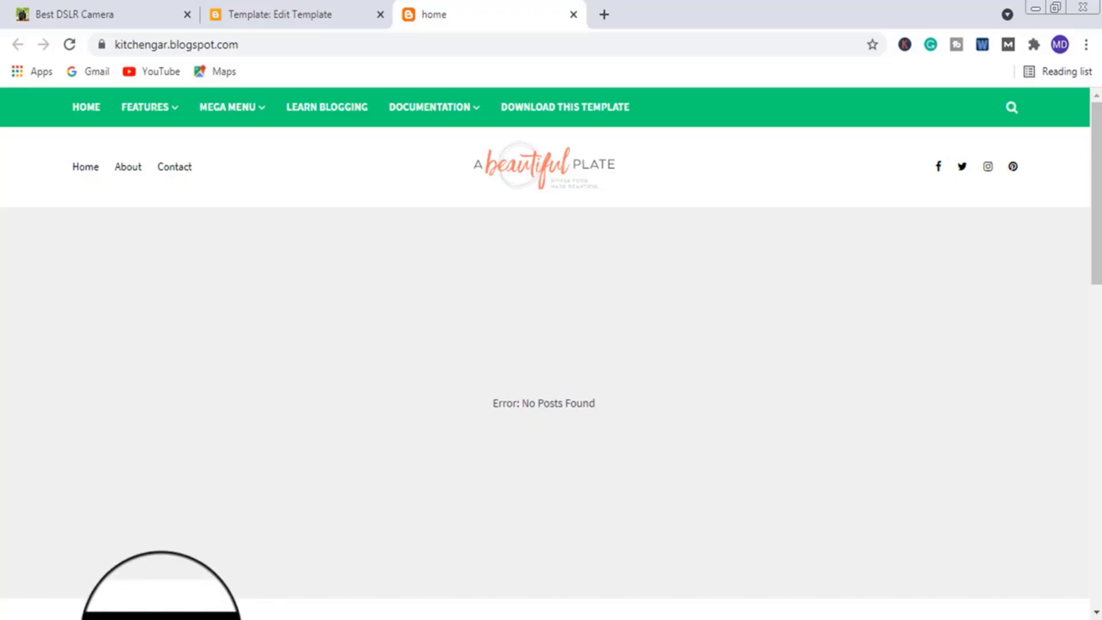
- Check the pixel dimensions of the themewebnet logo image in the Web Logo folder through its file properties
{"action": "left_click", "coordinate": [1023, 11]}
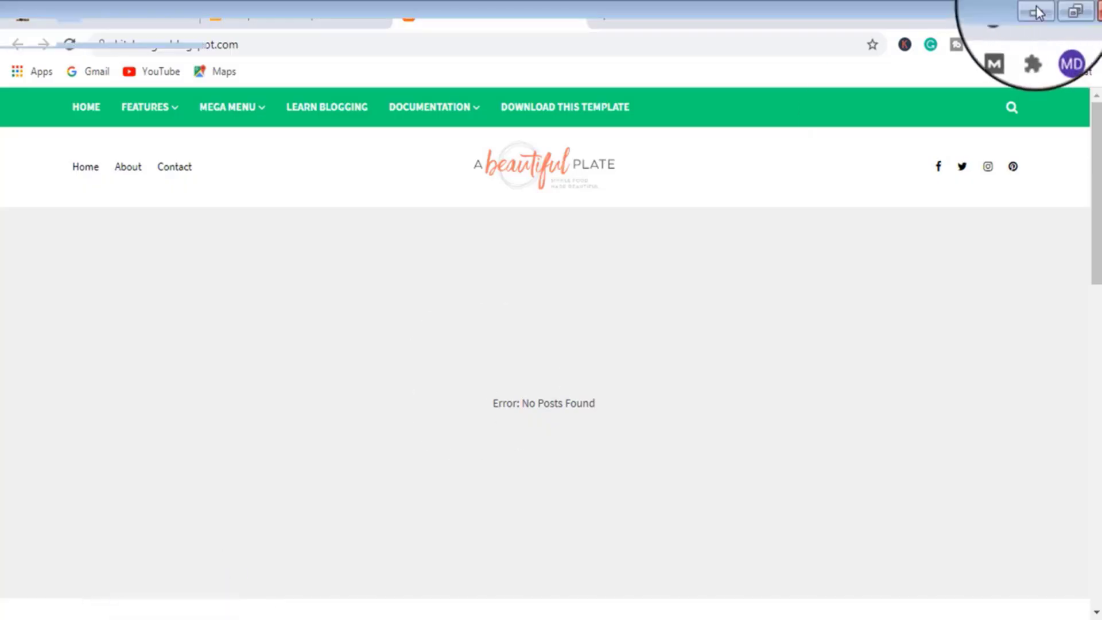
{"action": "right_click", "coordinate": [711, 265]}
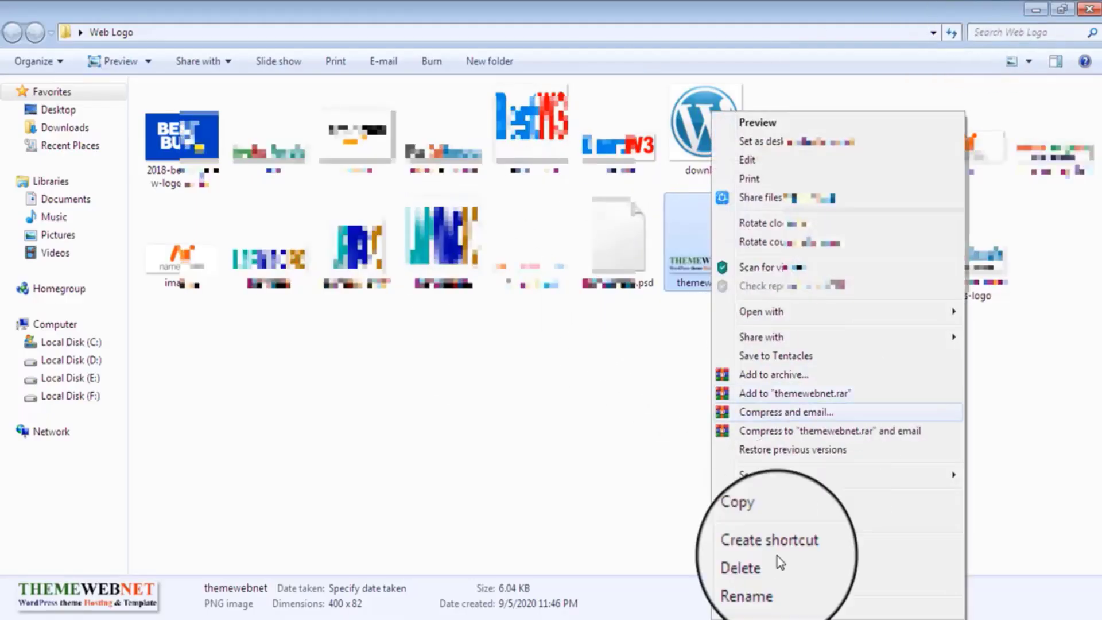
{"action": "left_click", "coordinate": [746, 600]}
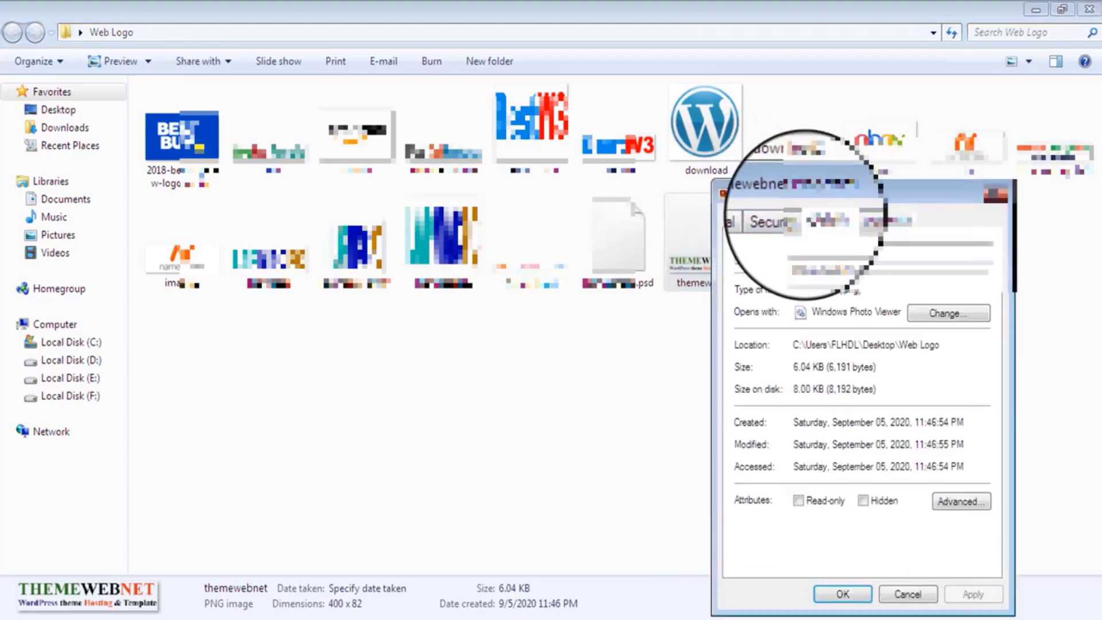
{"action": "left_click", "coordinate": [821, 219]}
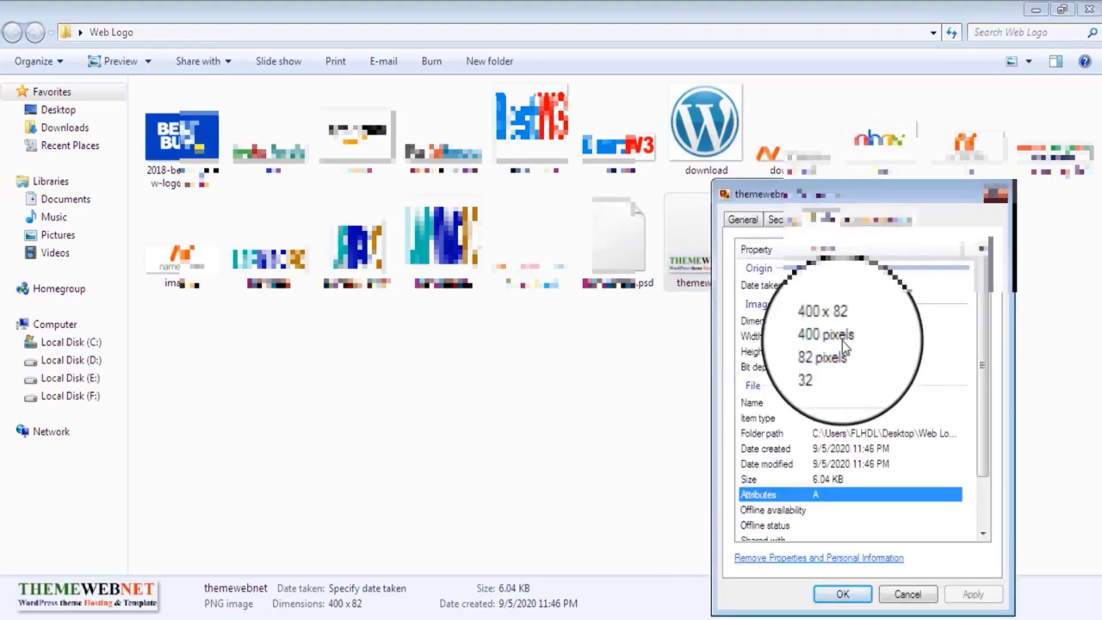
{"action": "left_click", "coordinate": [911, 591]}
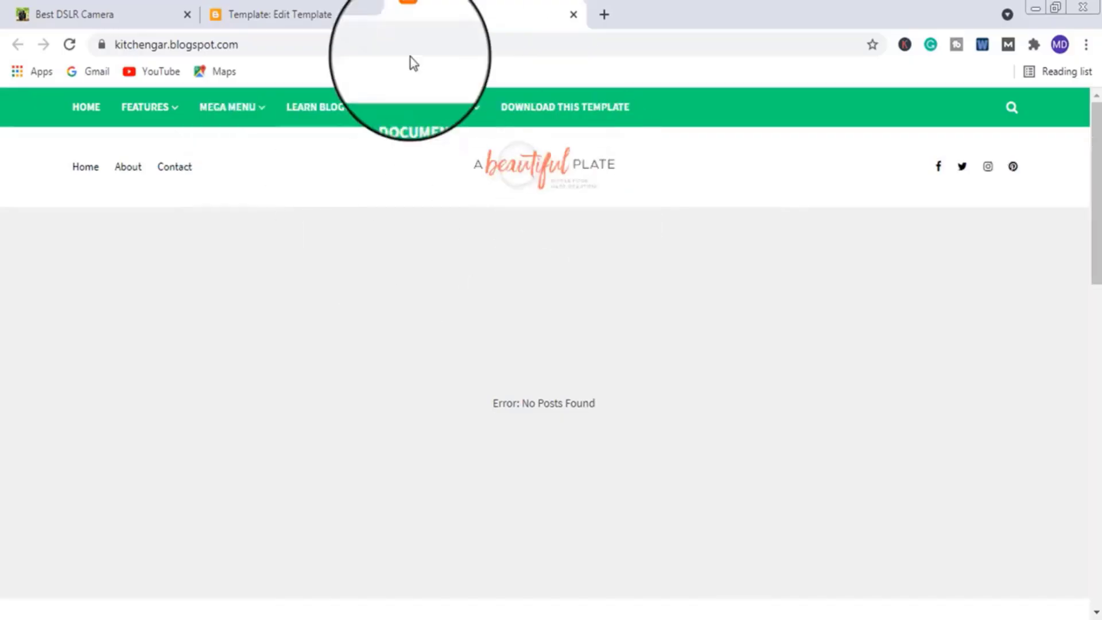
- Go to the blog's Layout page in Blogger and open the Header Logo gadget for editing
{"action": "mouse_move", "coordinate": [419, 107]}
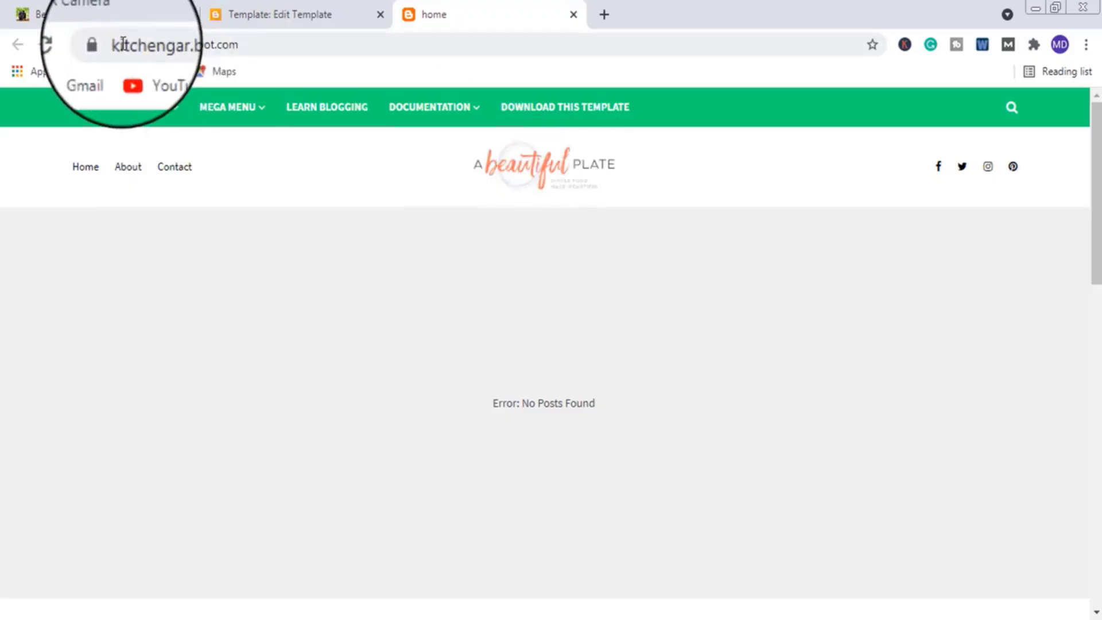
{"action": "left_click", "coordinate": [292, 1]}
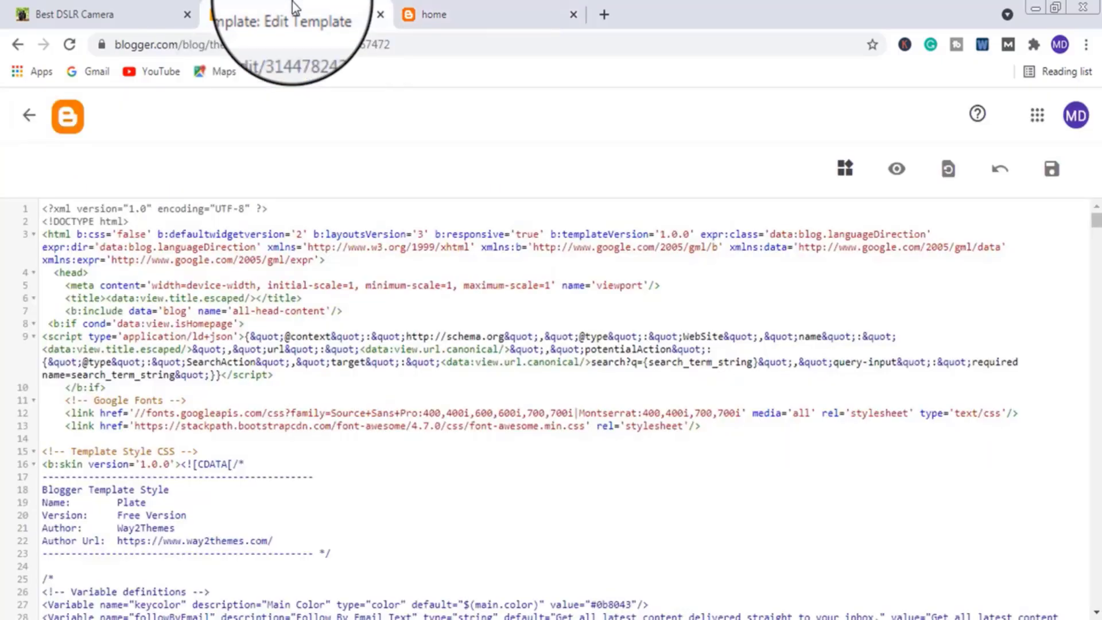
{"action": "left_click", "coordinate": [18, 44]}
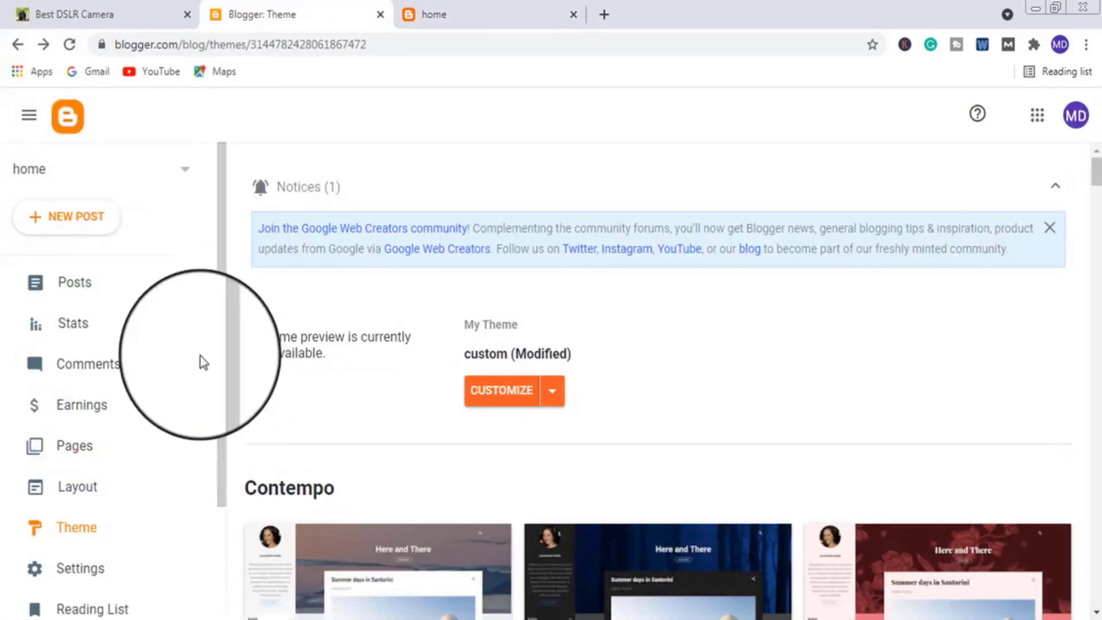
{"action": "scroll", "coordinate": [94, 355], "scroll_direction": "down", "scroll_amount": 3}
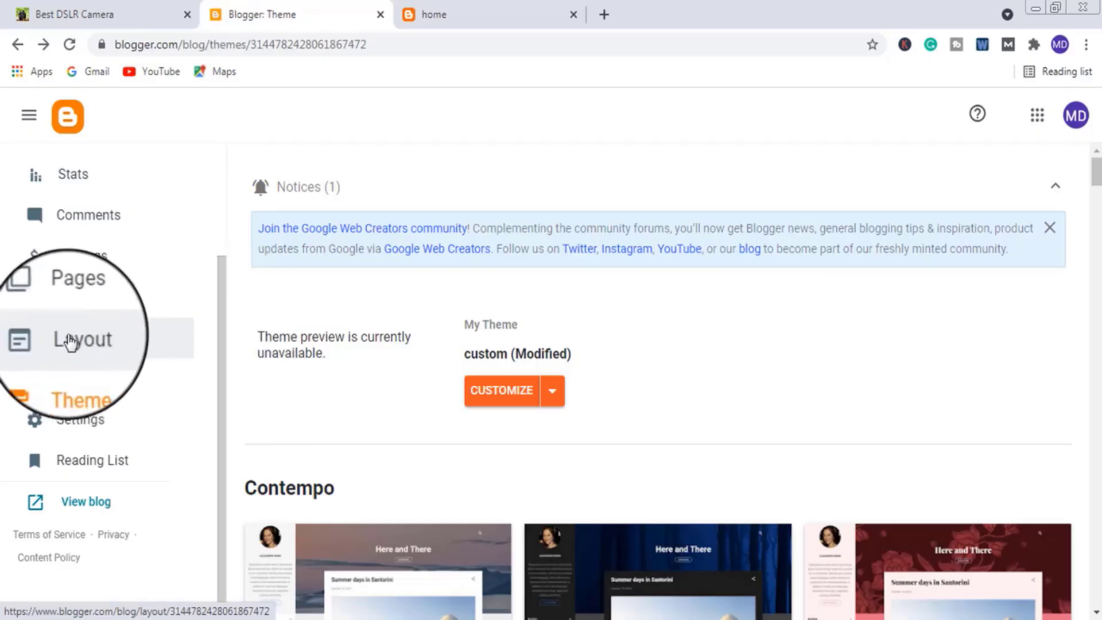
{"action": "left_click", "coordinate": [70, 342]}
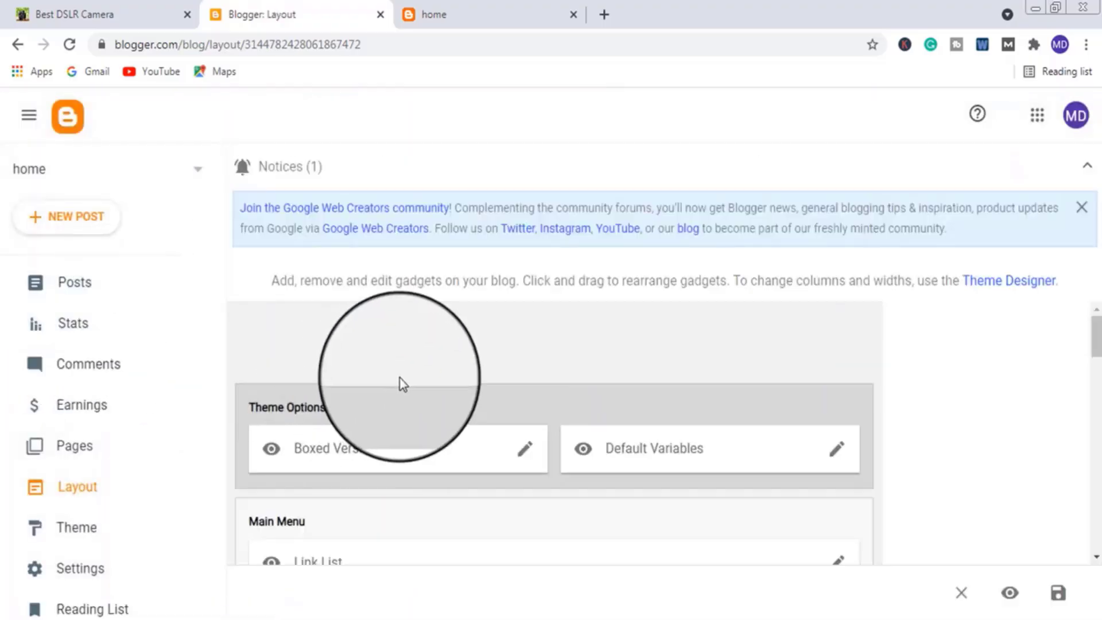
{"action": "scroll", "coordinate": [401, 379], "scroll_direction": "down", "scroll_amount": 2}
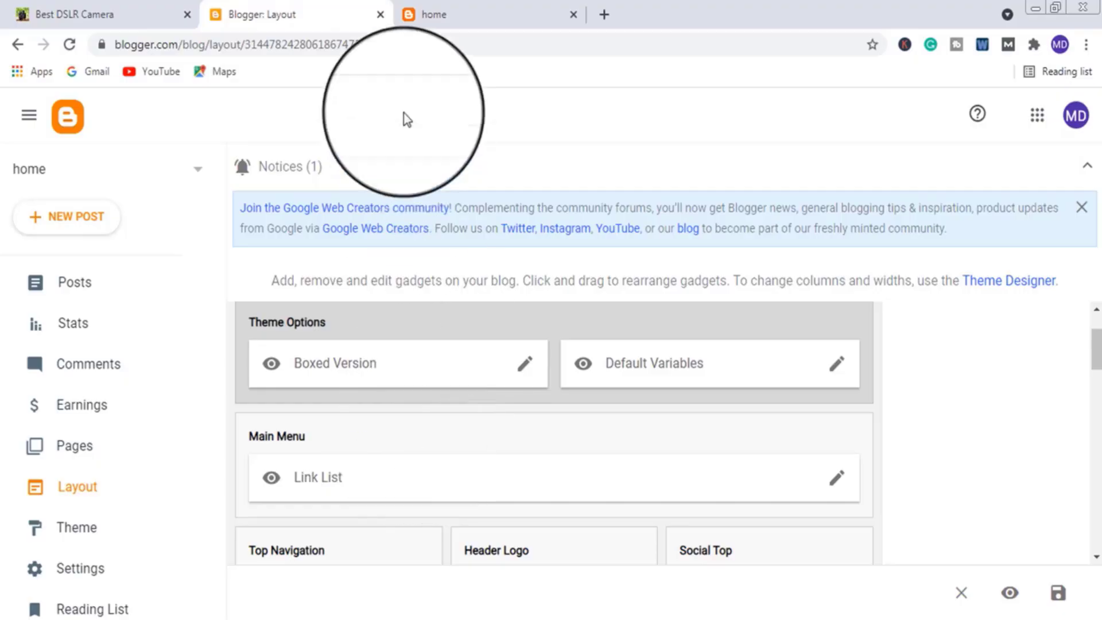
{"action": "scroll", "coordinate": [470, 403], "scroll_direction": "down", "scroll_amount": 3}
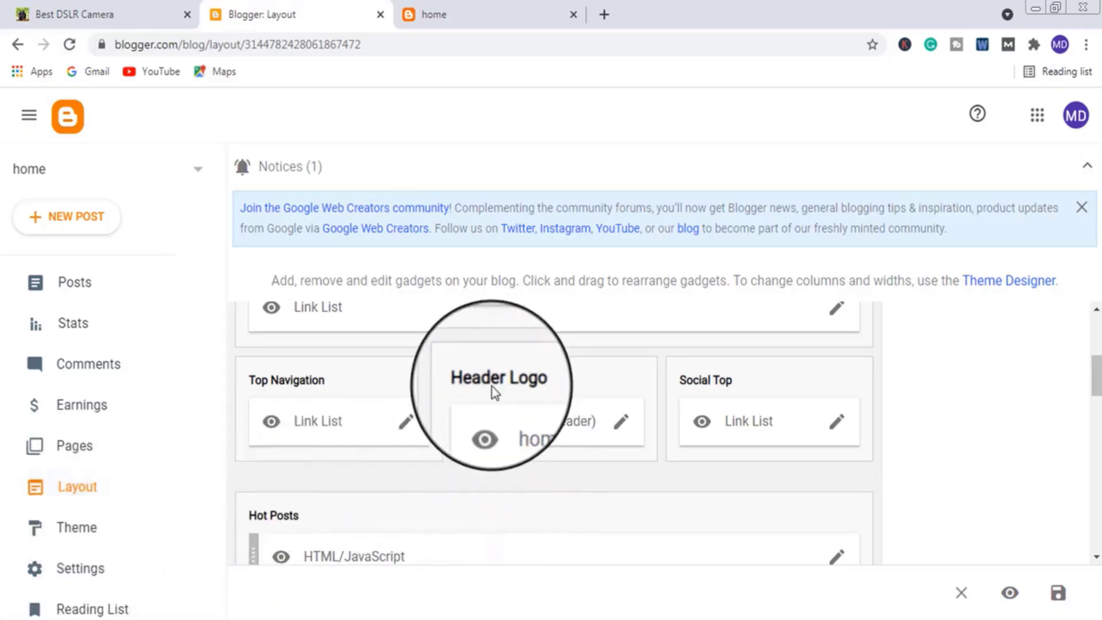
{"action": "left_click", "coordinate": [621, 421]}
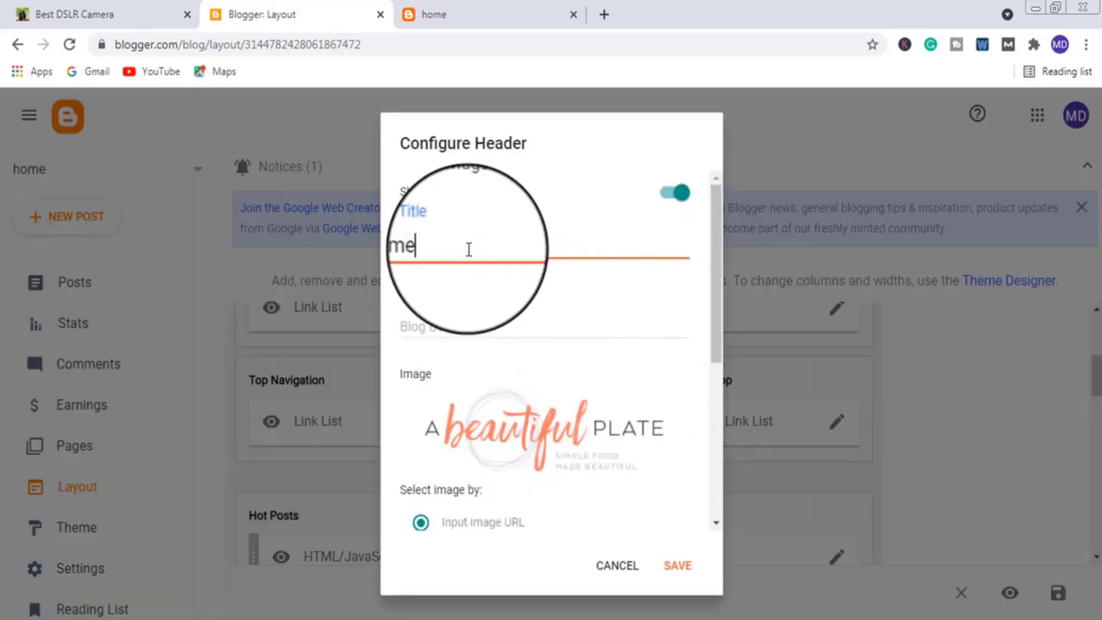
- Replace the blog title in the header configuration with kitchengar
{"action": "left_click_drag", "start_coordinate": [469, 249], "coordinate": [403, 246]}
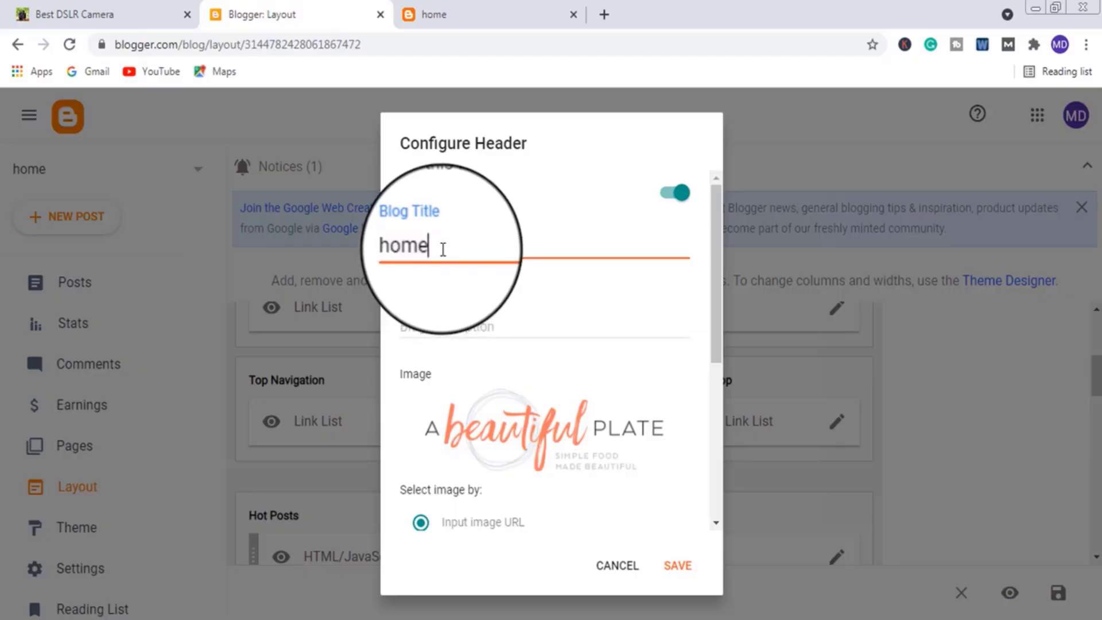
{"action": "left_click", "coordinate": [499, 8]}
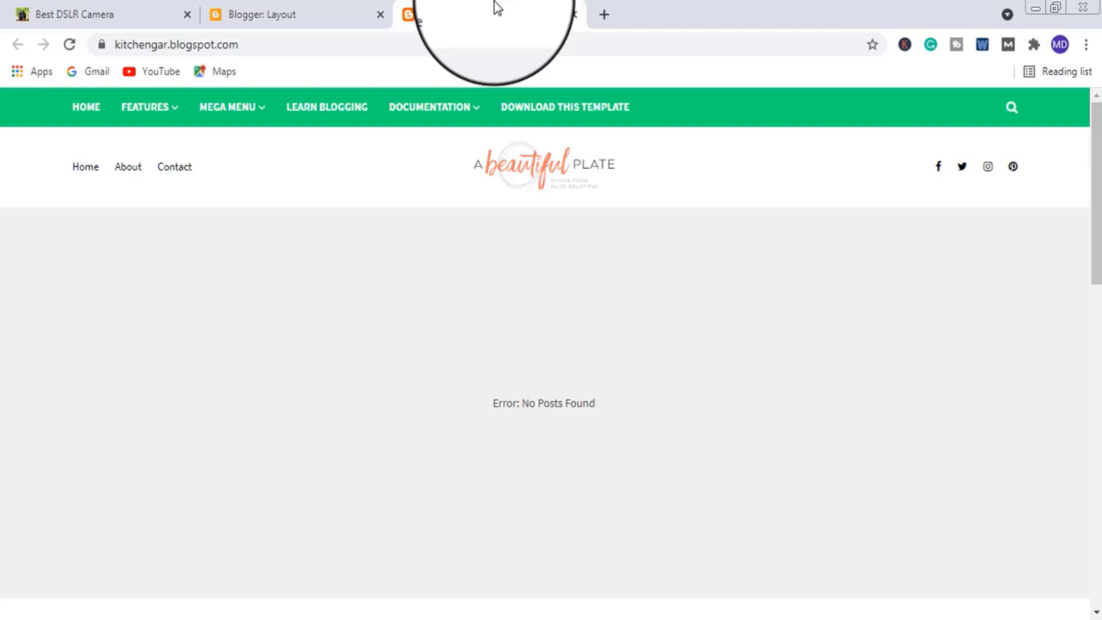
{"action": "left_click", "coordinate": [290, 8]}
{"action": "left_click_drag", "start_coordinate": [443, 250], "coordinate": [394, 252]}
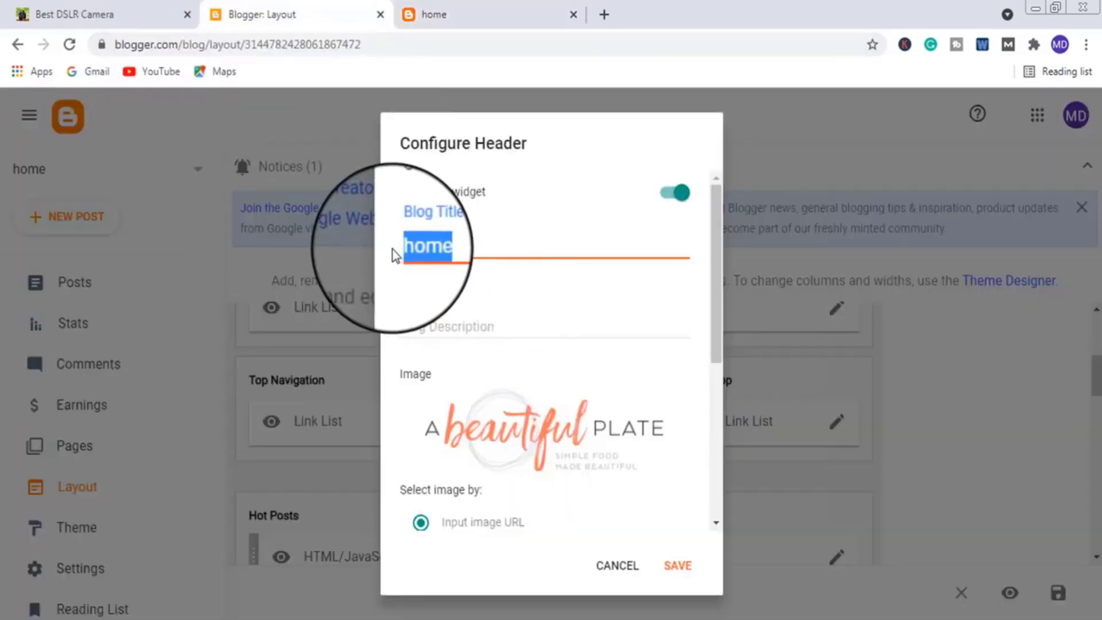
{"action": "type", "text": "kit"}
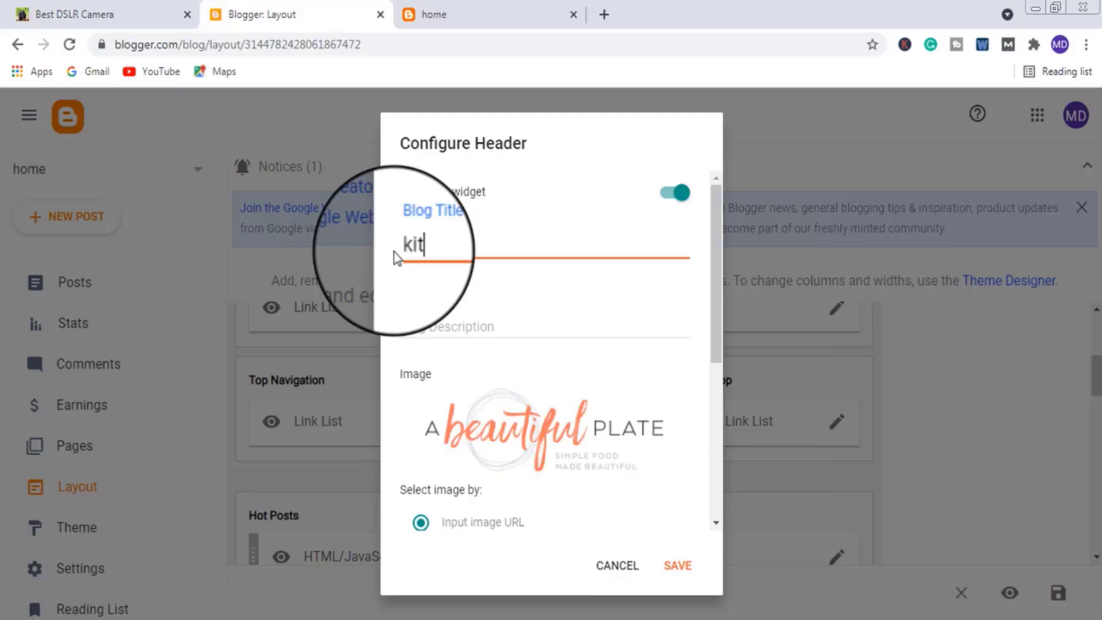
{"action": "type", "text": "cheng"}
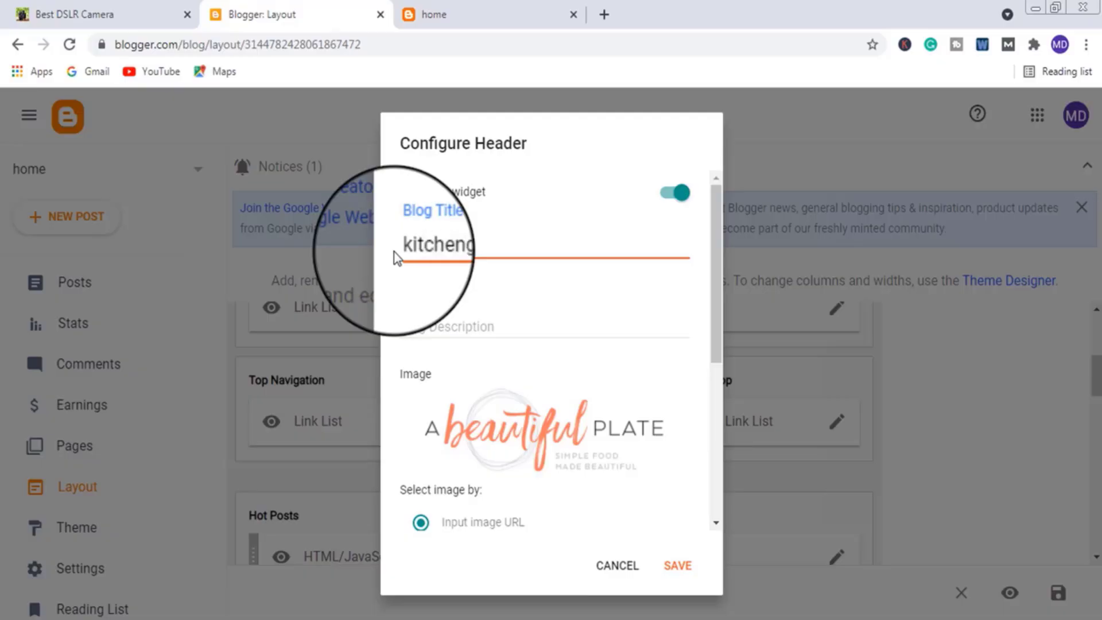
{"action": "type", "text": "ar"}
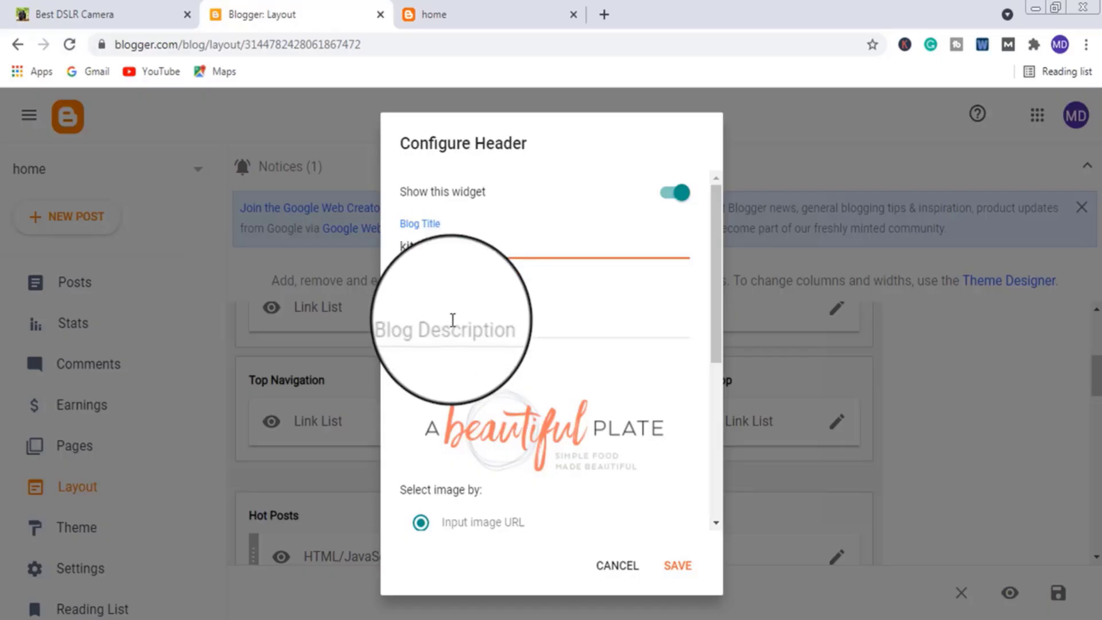
- Set the header image source to uploading from the computer, leaving the blog description blank
{"action": "left_click", "coordinate": [432, 320]}
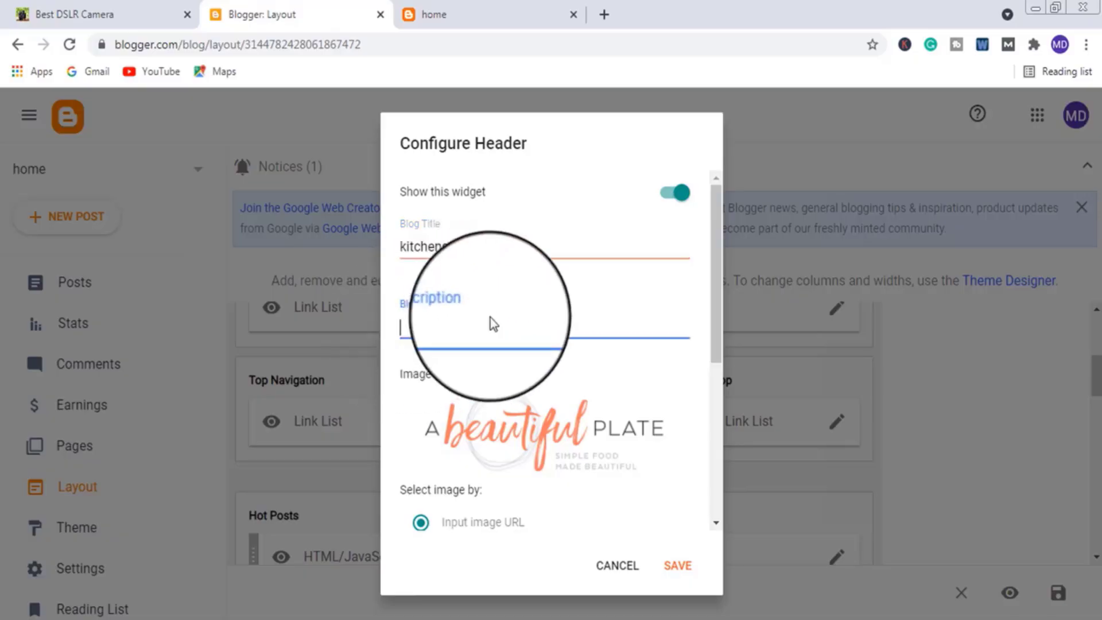
{"action": "scroll", "coordinate": [512, 421], "scroll_direction": "down", "scroll_amount": 5}
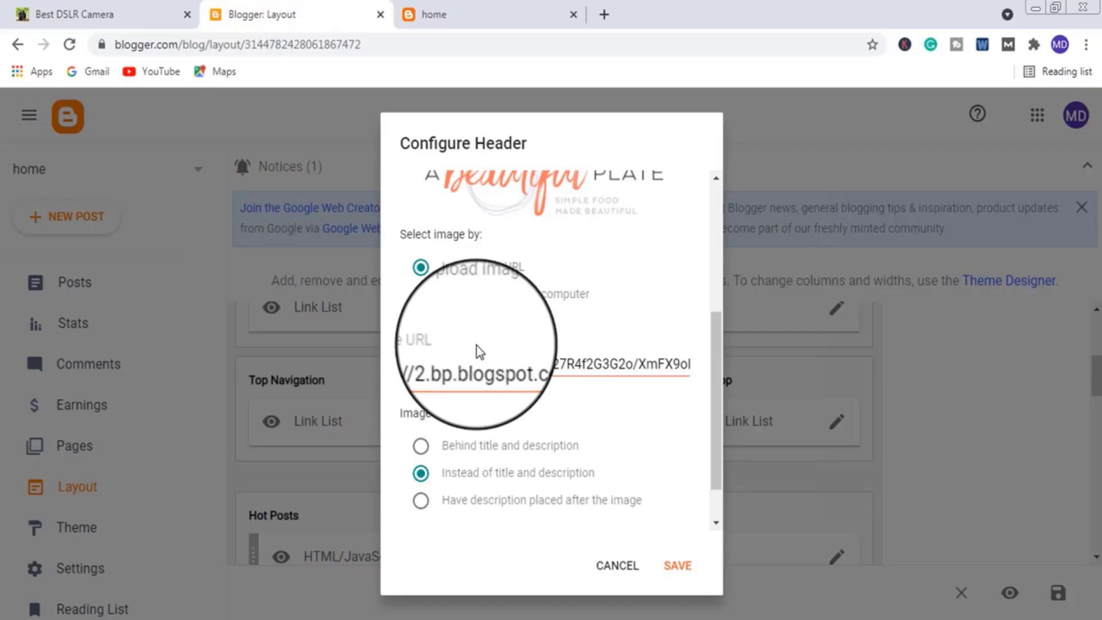
{"action": "scroll", "coordinate": [480, 351], "scroll_direction": "up", "scroll_amount": 3}
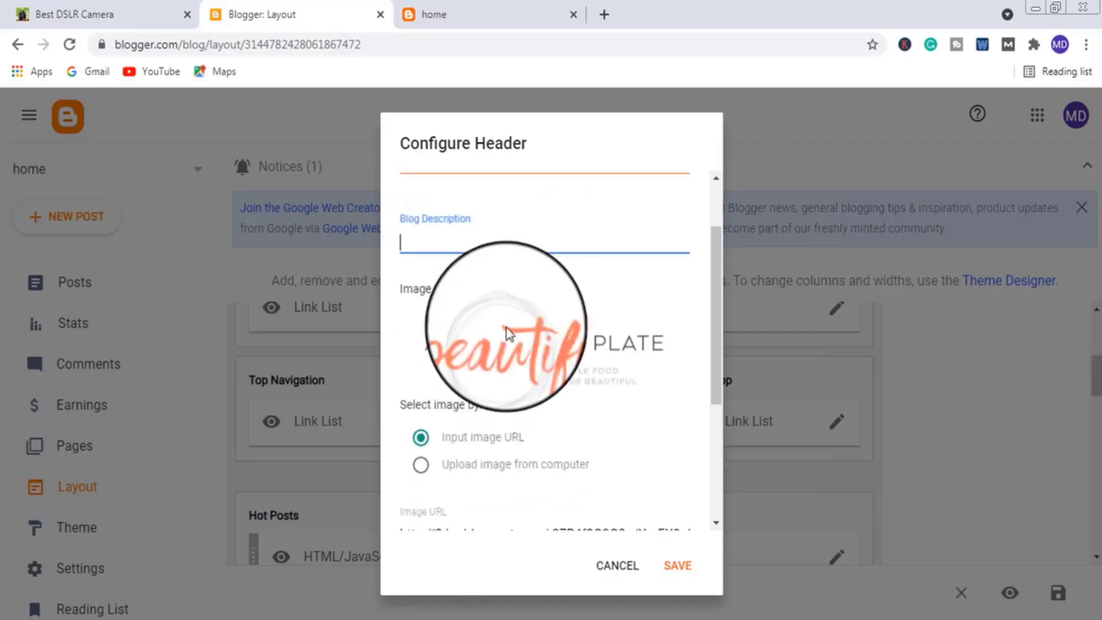
{"action": "scroll", "coordinate": [487, 353], "scroll_direction": "down", "scroll_amount": 3}
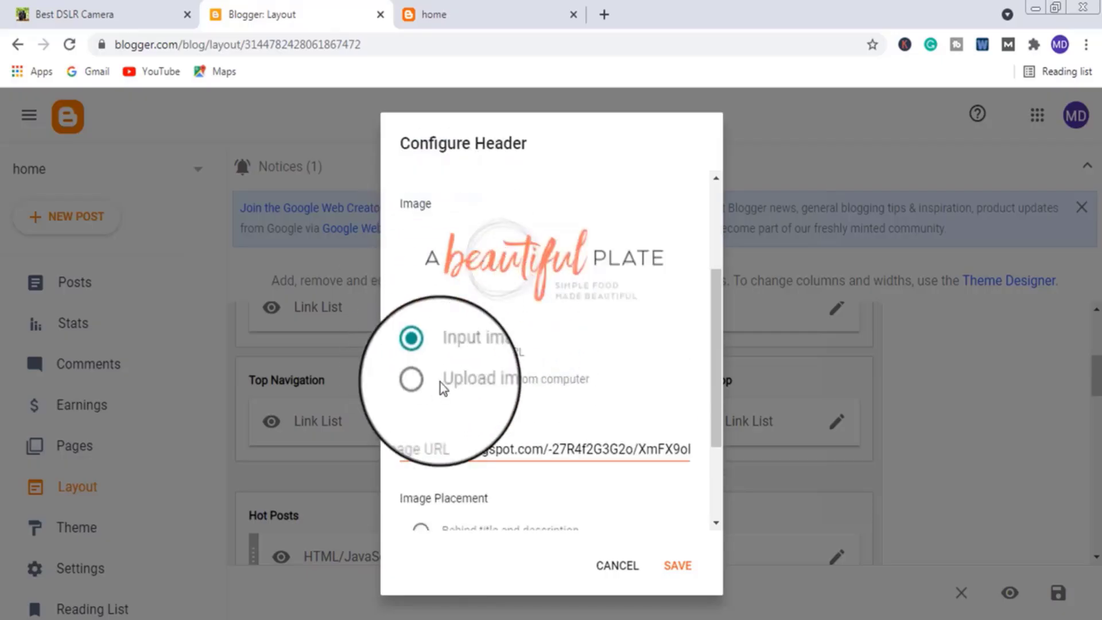
{"action": "left_click", "coordinate": [421, 379]}
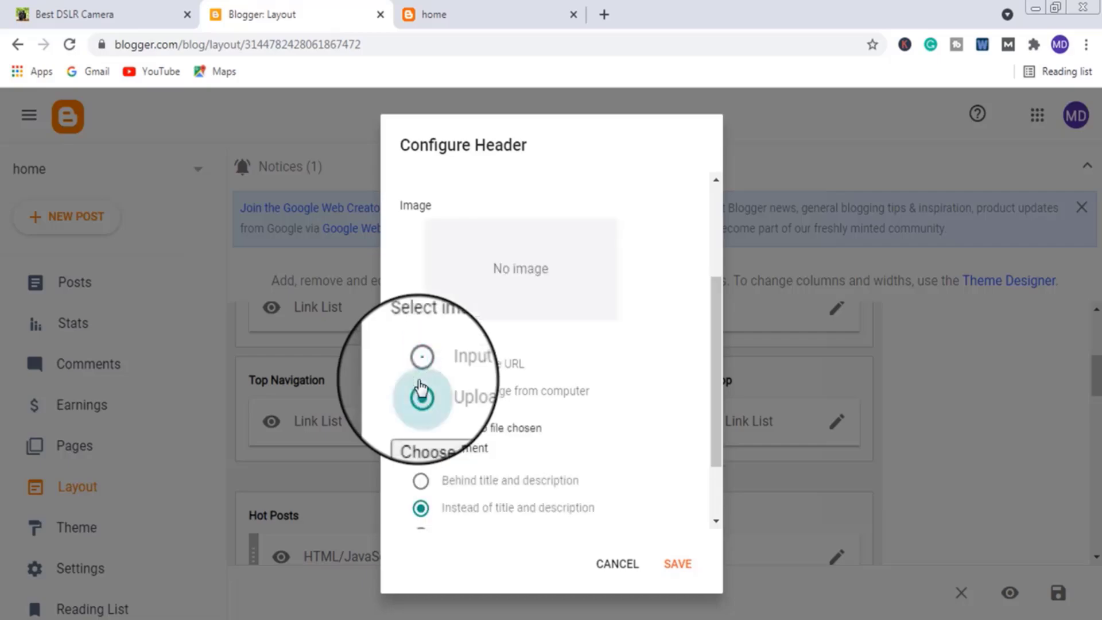
{"action": "scroll", "coordinate": [448, 356], "scroll_direction": "down", "scroll_amount": 2}
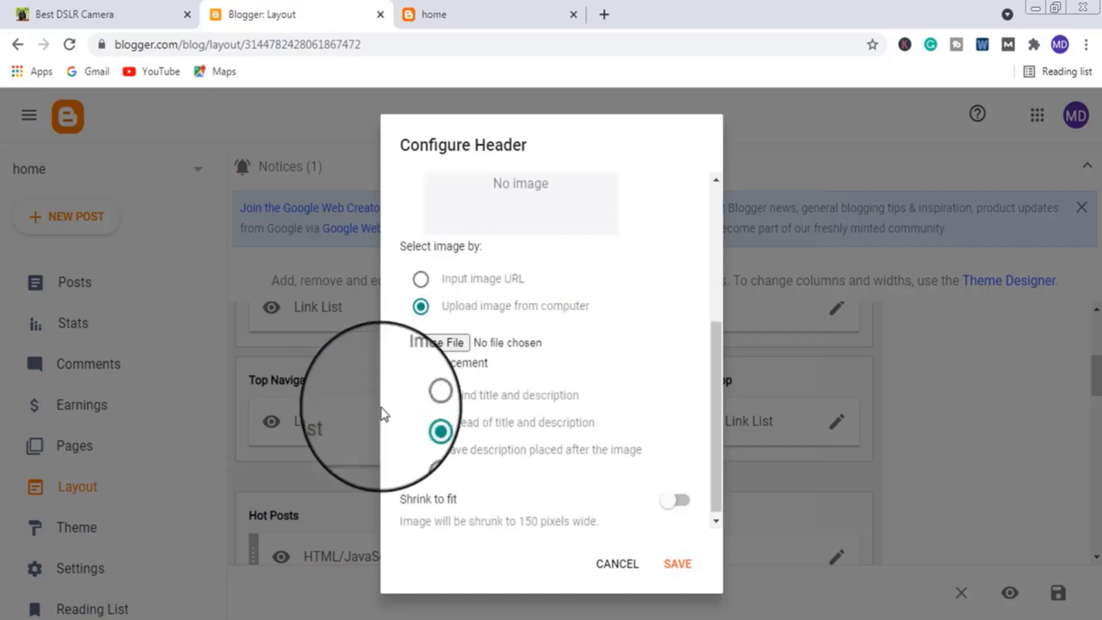
- Choose the themewebnet image from the Desktop's Web Logo folder as the header image
{"action": "left_click", "coordinate": [447, 348]}
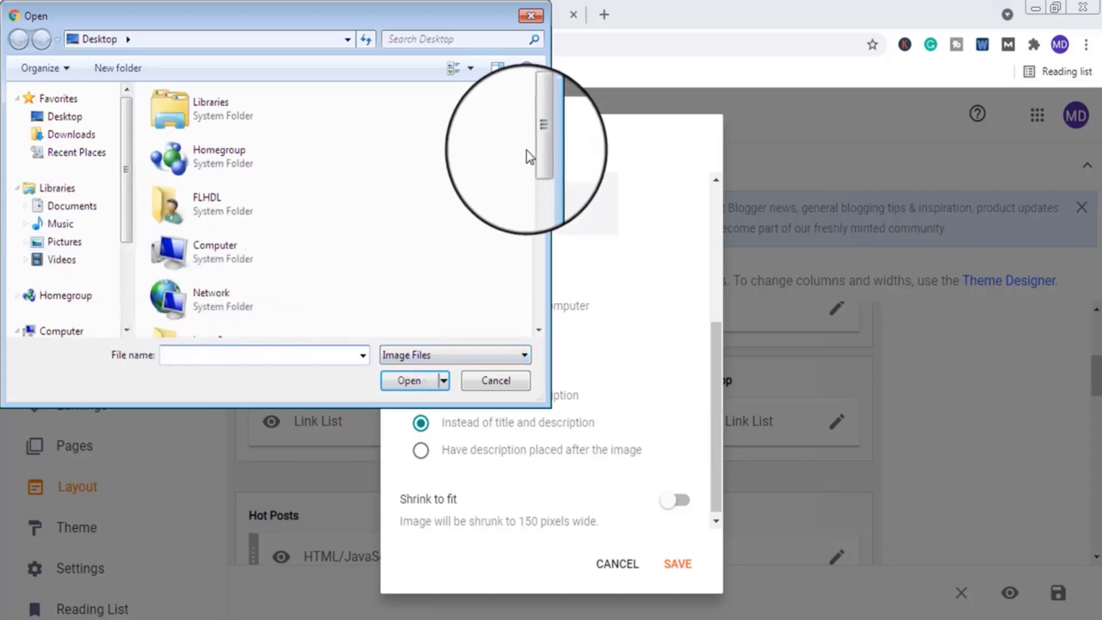
{"action": "left_click_drag", "start_coordinate": [533, 141], "coordinate": [533, 224]}
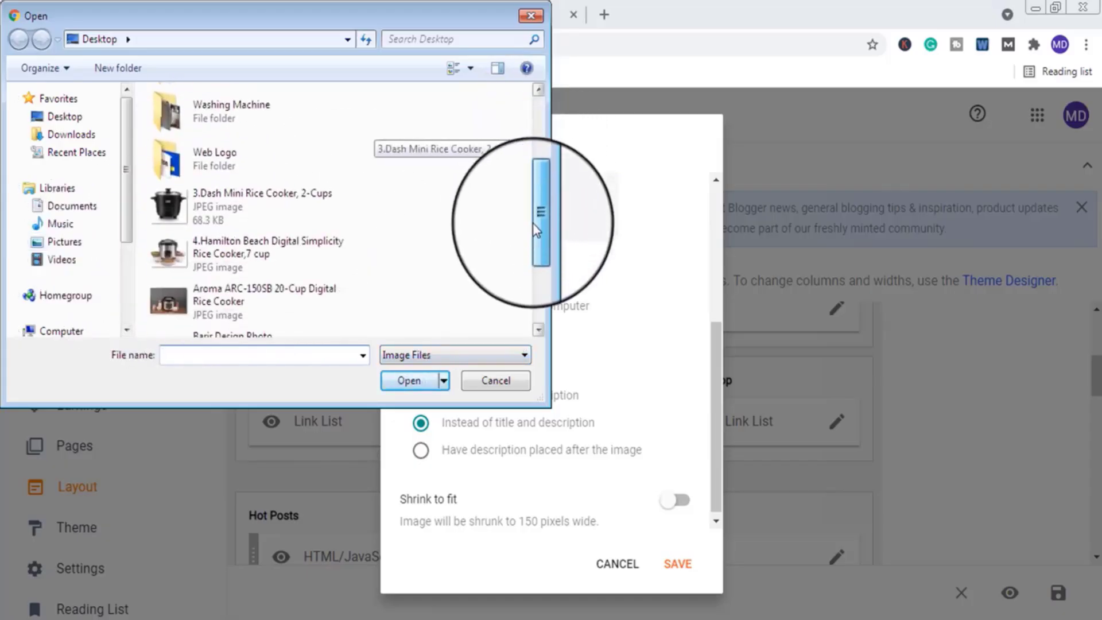
{"action": "double_click", "coordinate": [172, 155]}
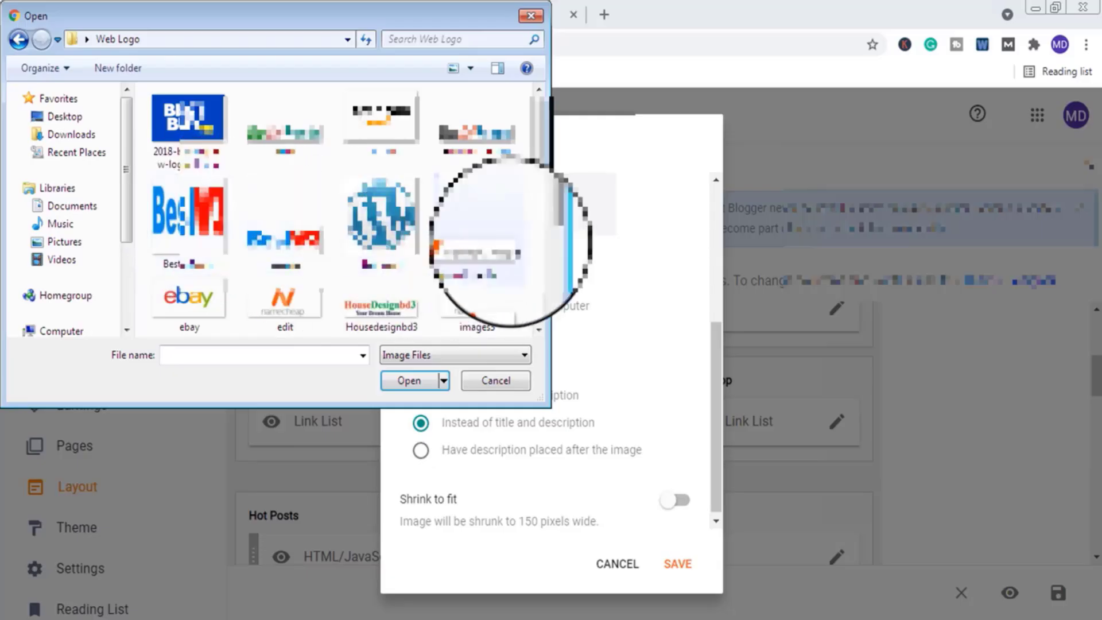
{"action": "left_click_drag", "start_coordinate": [536, 201], "coordinate": [540, 281]}
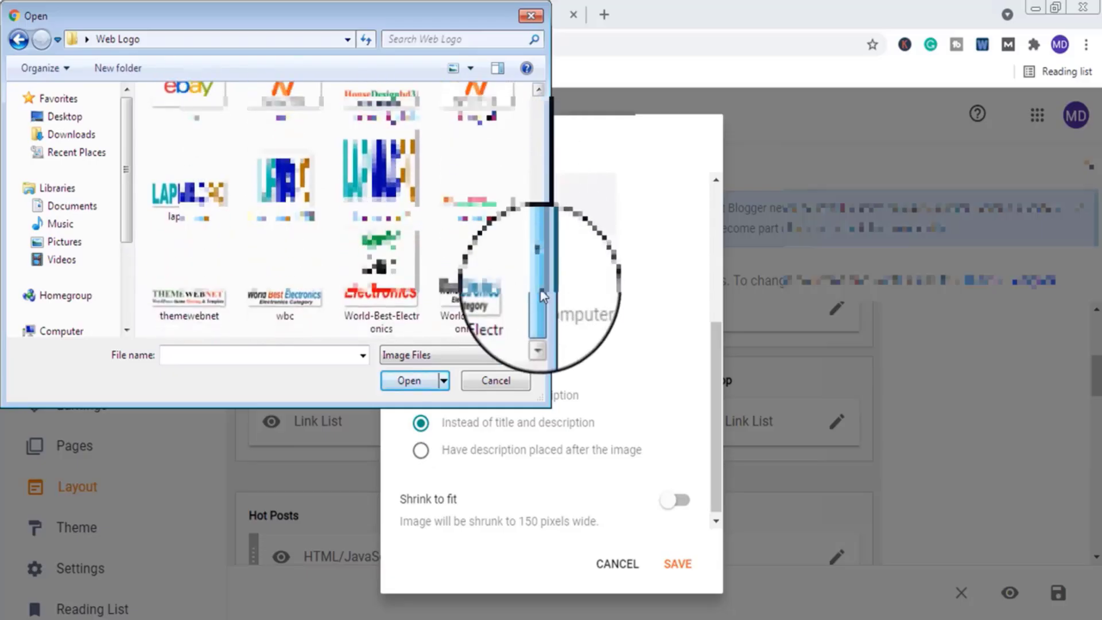
{"action": "left_click", "coordinate": [201, 295]}
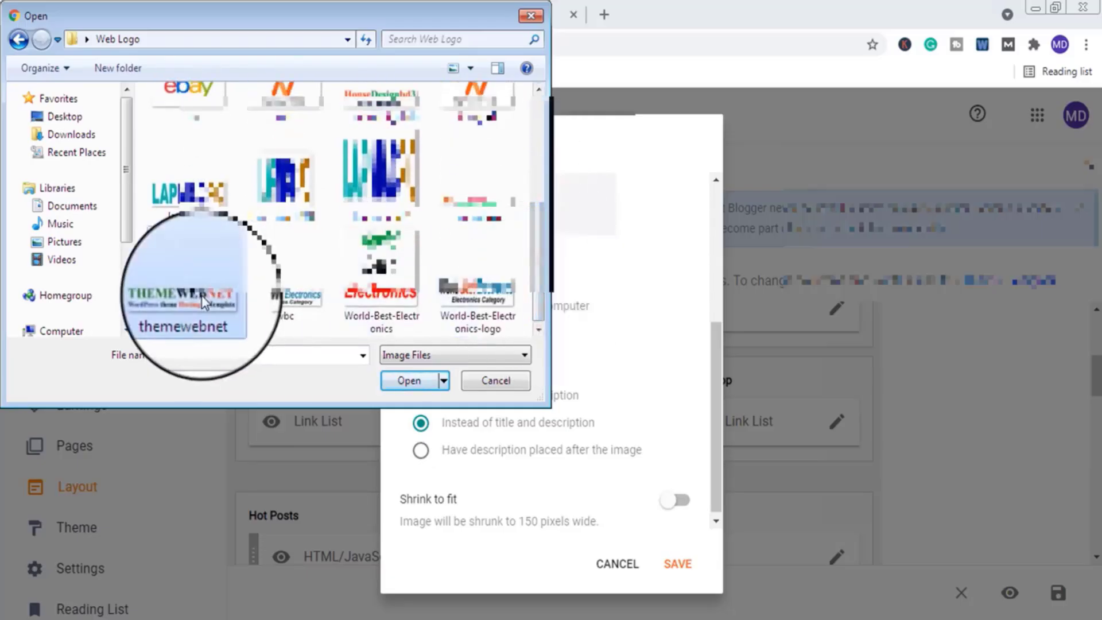
{"action": "left_click", "coordinate": [414, 383]}
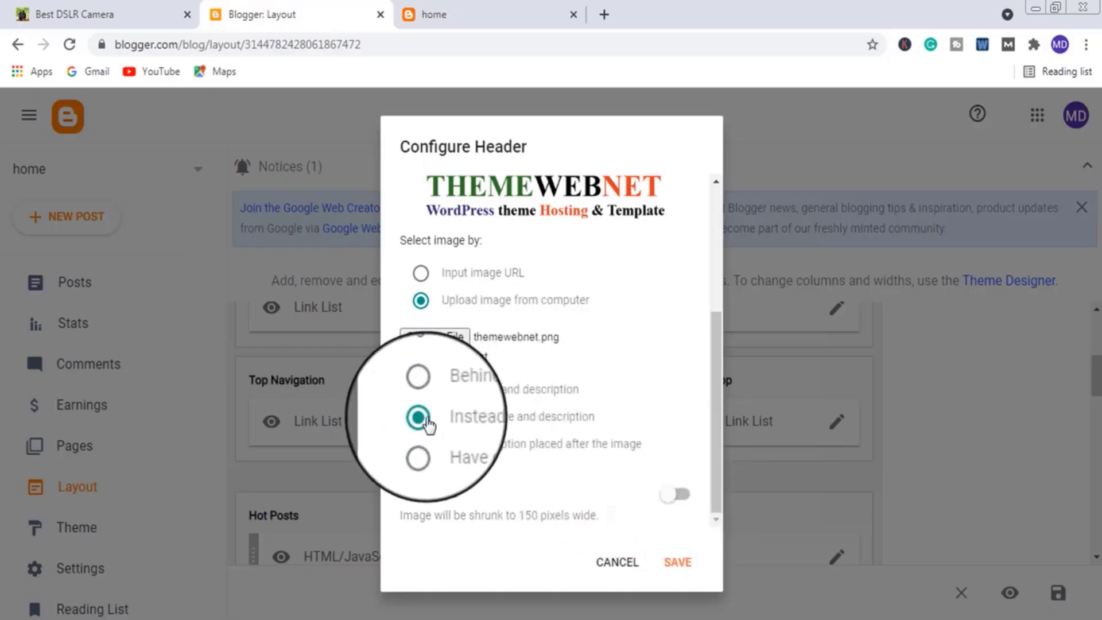
- Save the header configuration and reload the live blog to check its header logo
{"action": "left_click", "coordinate": [680, 565]}
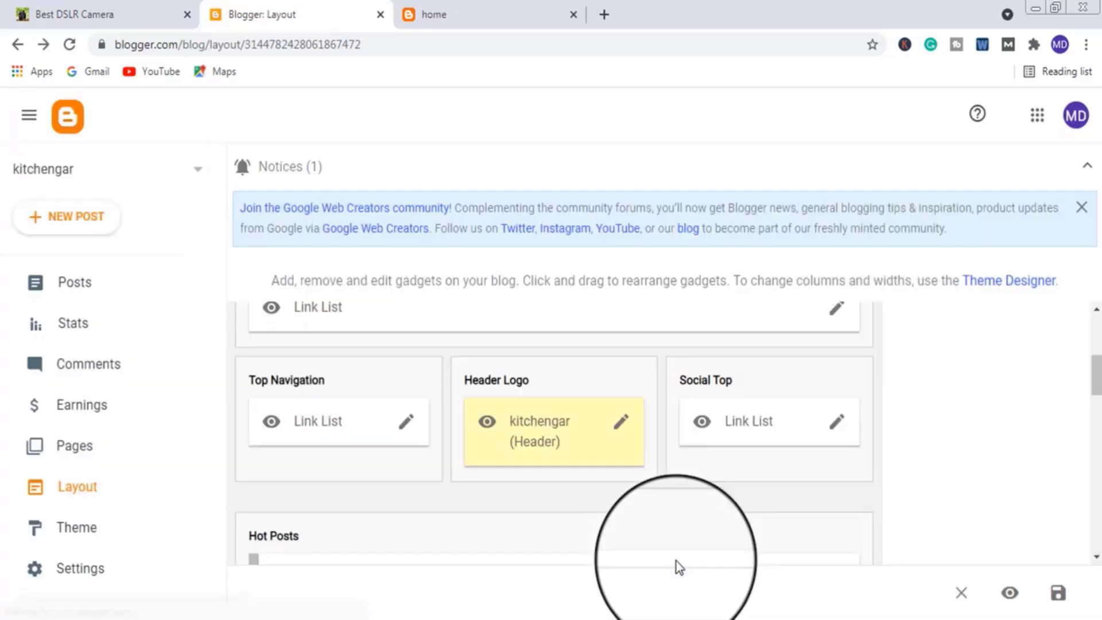
{"action": "left_click", "coordinate": [431, 14]}
{"action": "left_click", "coordinate": [70, 45]}
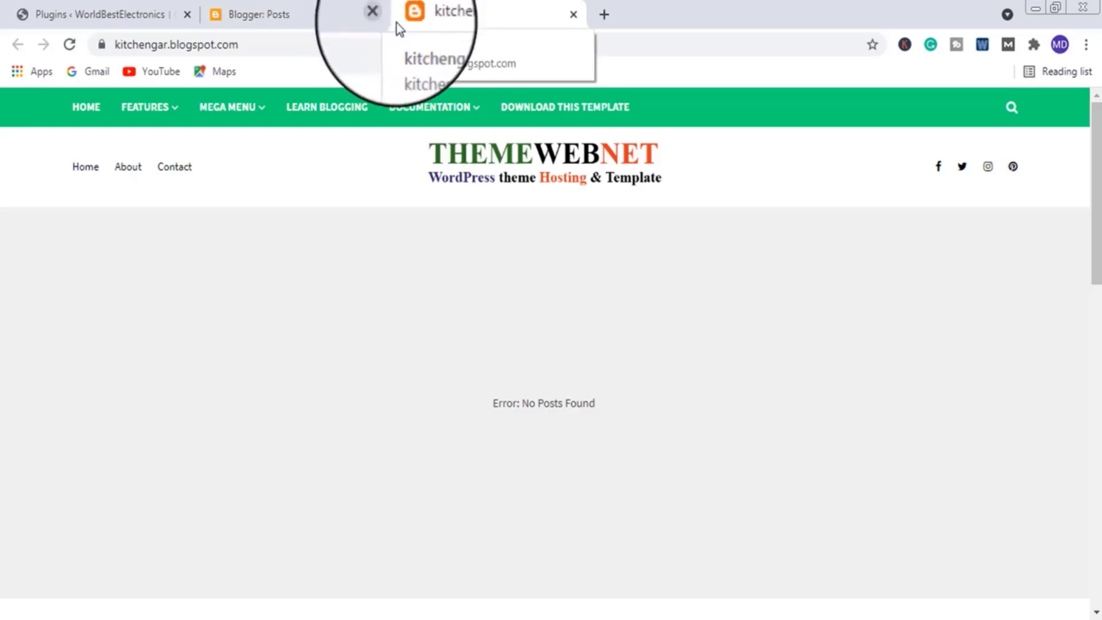
- Go to the kitchengar blog's Settings in Blogger and open the favicon configuration
{"action": "left_click", "coordinate": [267, 18]}
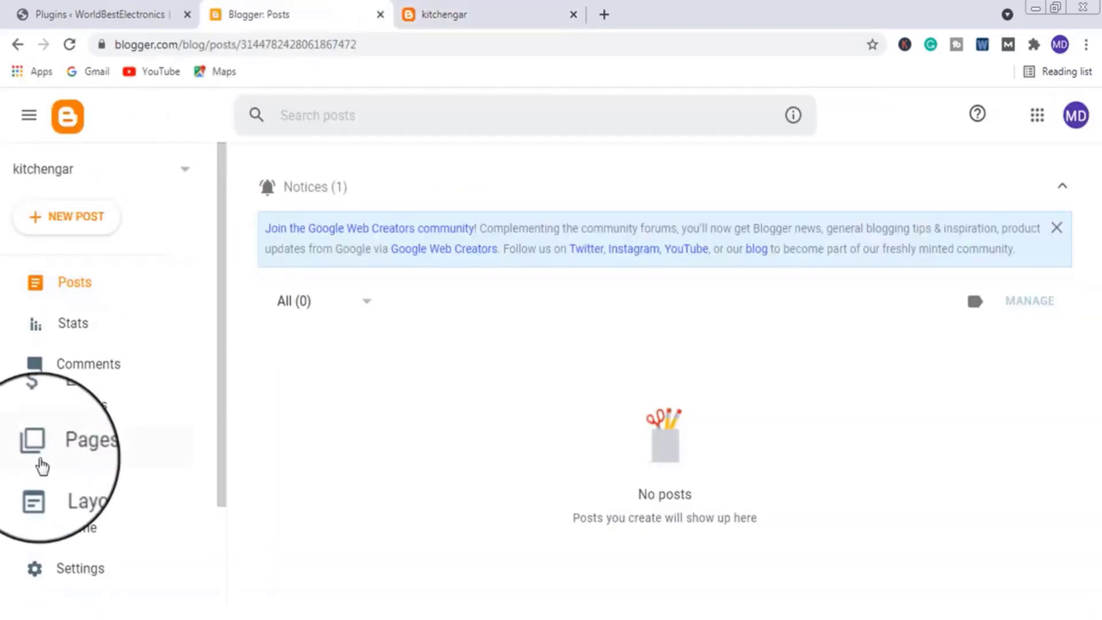
{"action": "scroll", "coordinate": [101, 447], "scroll_direction": "down", "scroll_amount": 3}
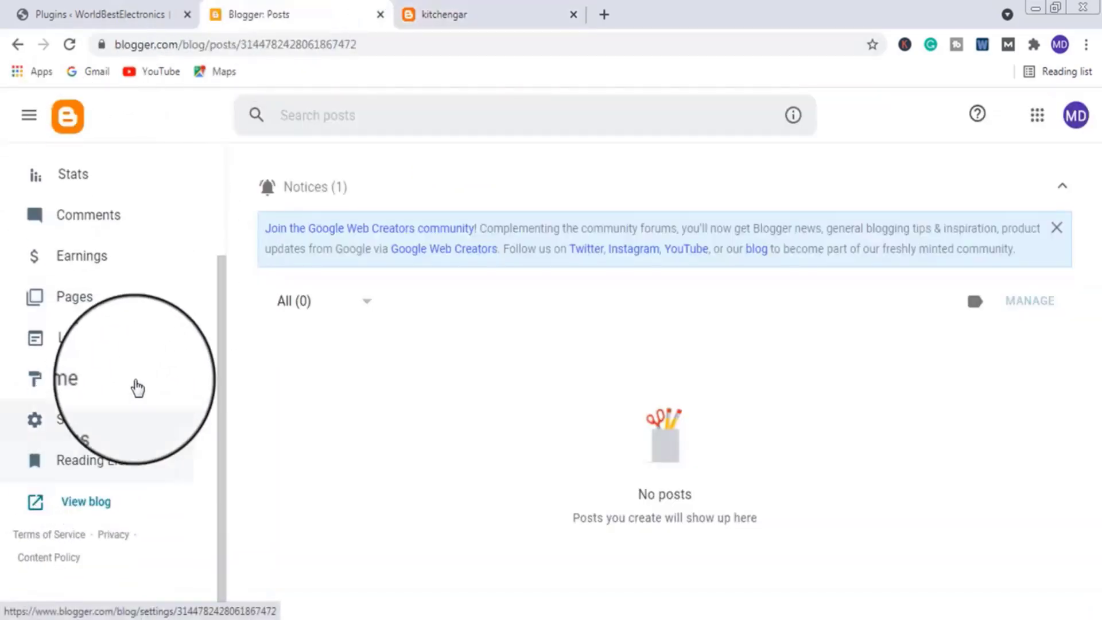
{"action": "left_click", "coordinate": [84, 424]}
{"action": "scroll", "coordinate": [351, 304], "scroll_direction": "down", "scroll_amount": 3}
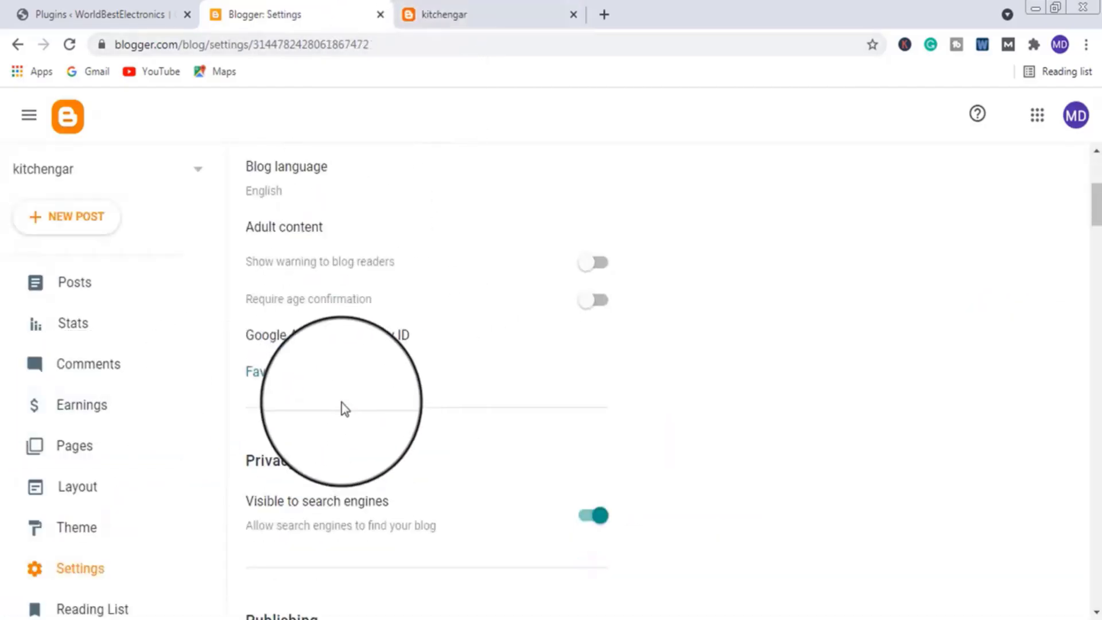
{"action": "left_click", "coordinate": [261, 380]}
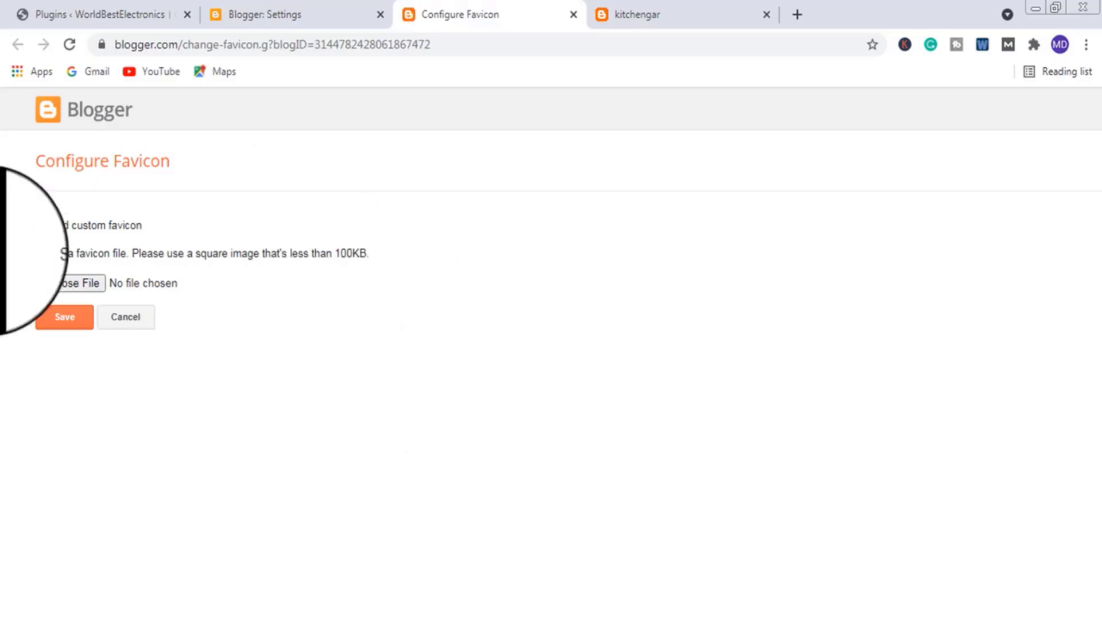
- Upload World-Best-Electronics.png from the Web Logo folder as the custom favicon and save it
{"action": "left_click", "coordinate": [73, 288]}
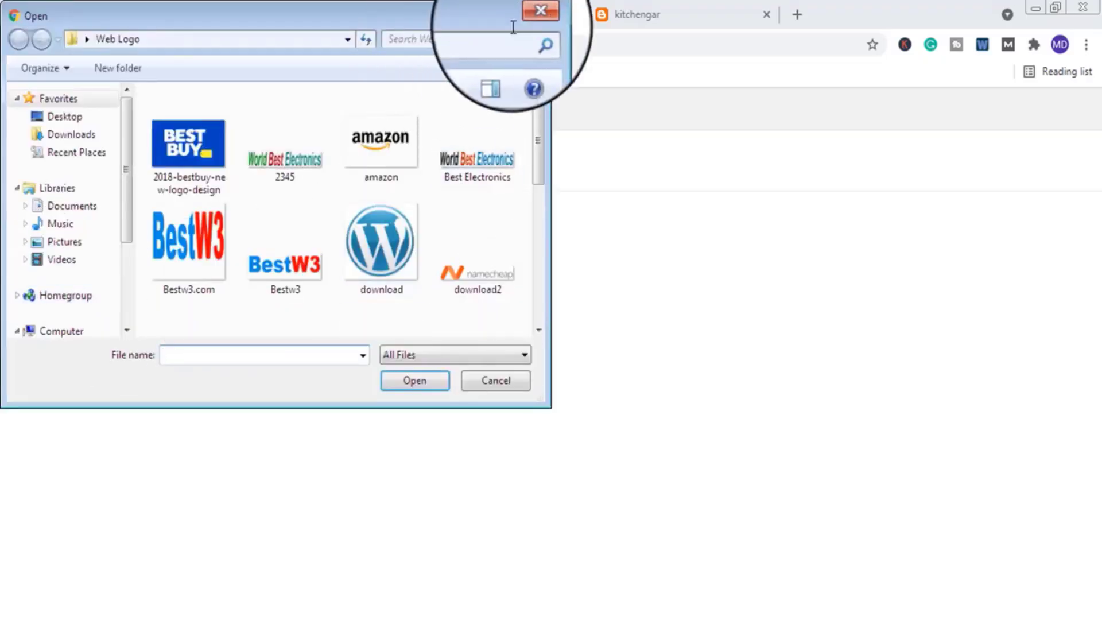
{"action": "left_click", "coordinate": [540, 11]}
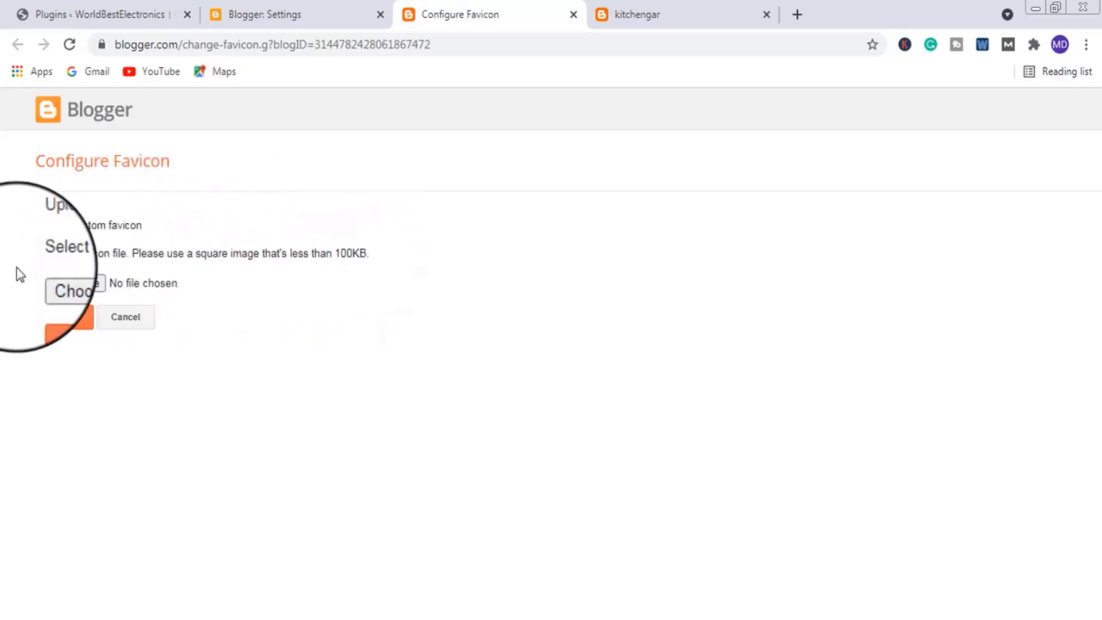
{"action": "left_click", "coordinate": [73, 286]}
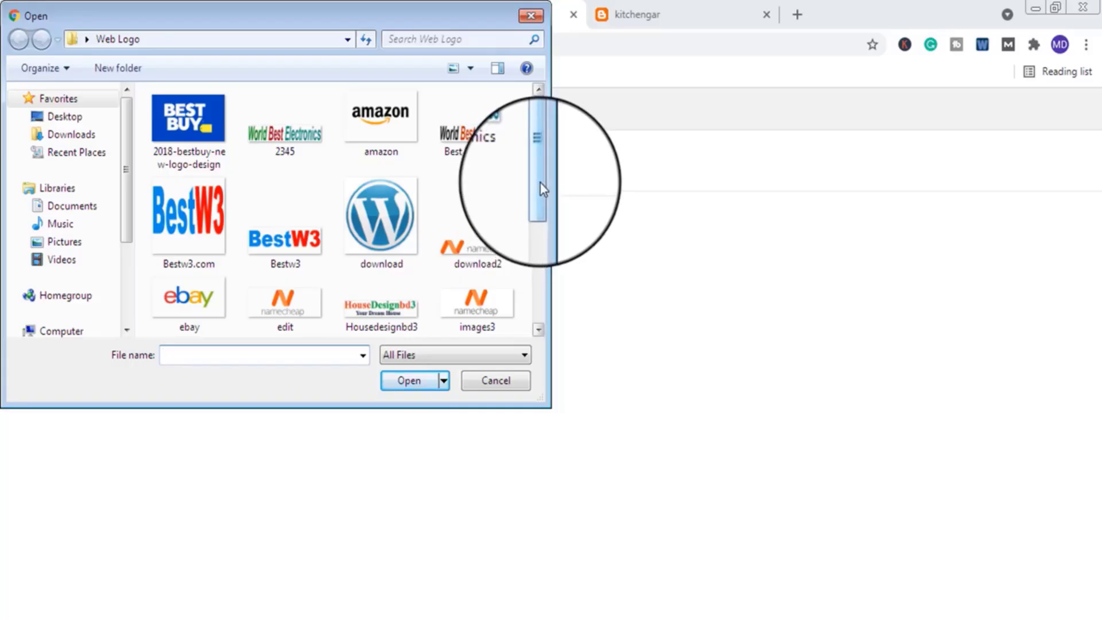
{"action": "left_click_drag", "start_coordinate": [540, 183], "coordinate": [548, 261]}
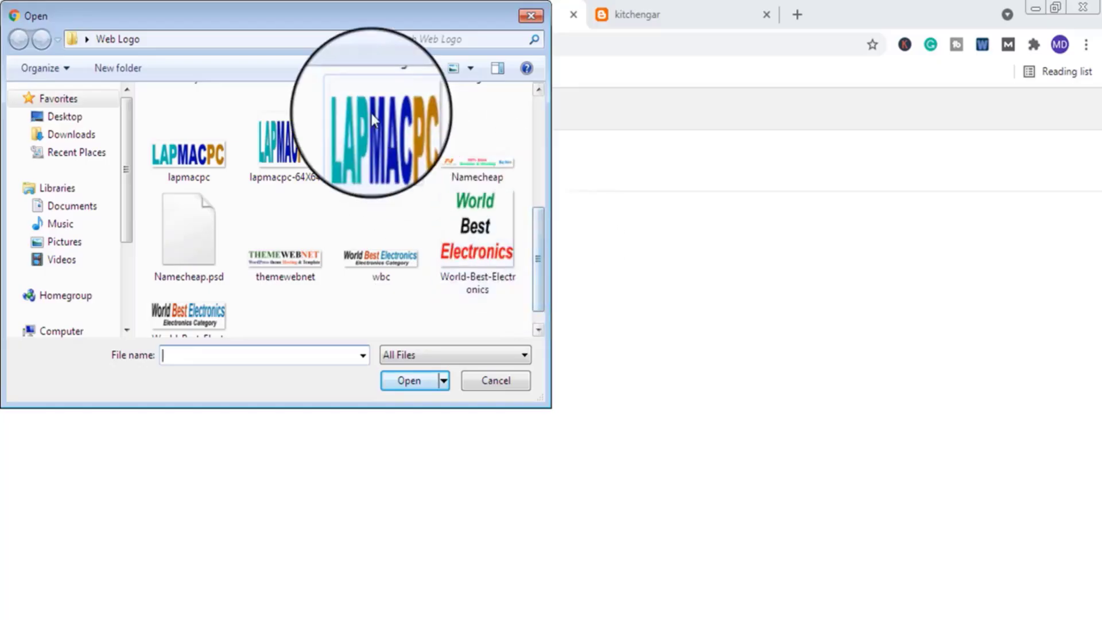
{"action": "left_click", "coordinate": [474, 233]}
{"action": "left_click", "coordinate": [408, 381]}
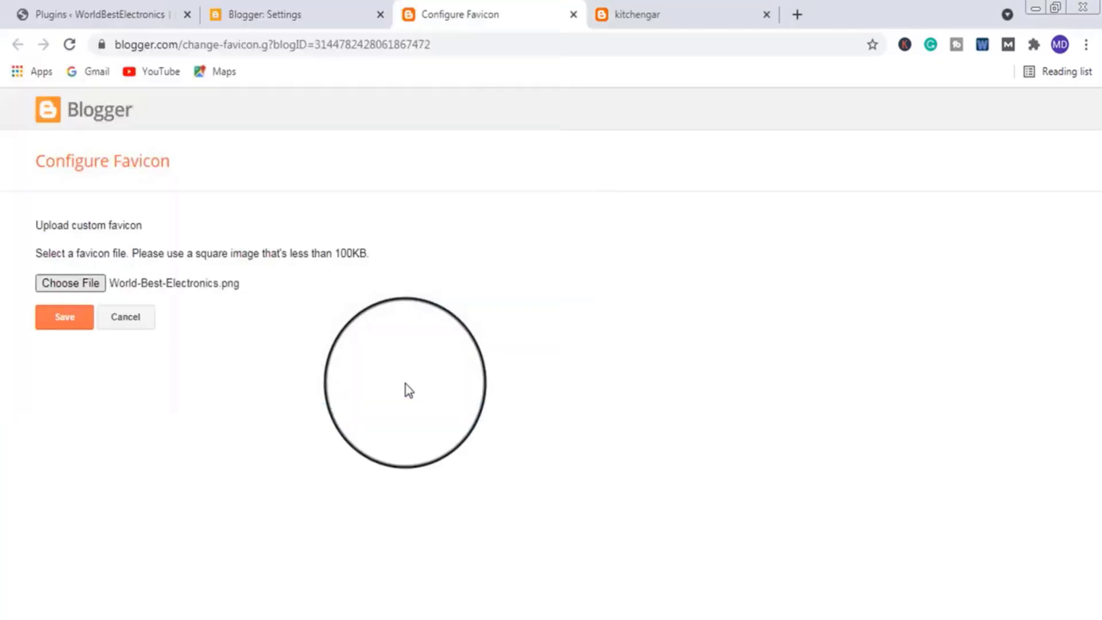
{"action": "left_click", "coordinate": [68, 360]}
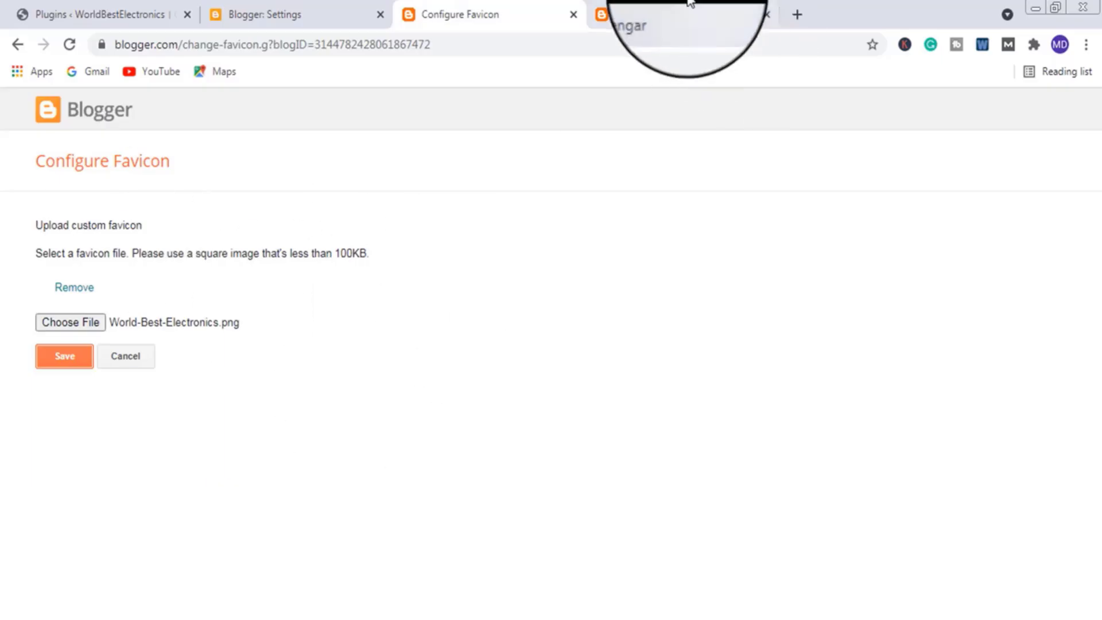
- Reload the live kitchengar blog and look over the whole page from header to footer
{"action": "left_click", "coordinate": [660, 15]}
{"action": "left_click", "coordinate": [69, 44]}
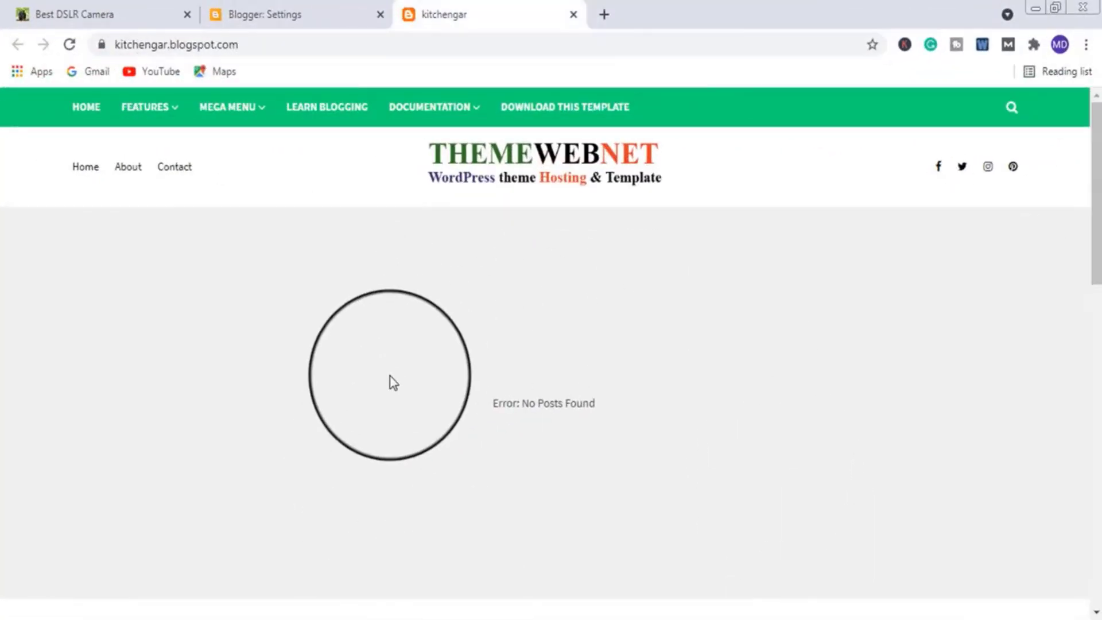
{"action": "scroll", "coordinate": [388, 379], "scroll_direction": "down", "scroll_amount": 5}
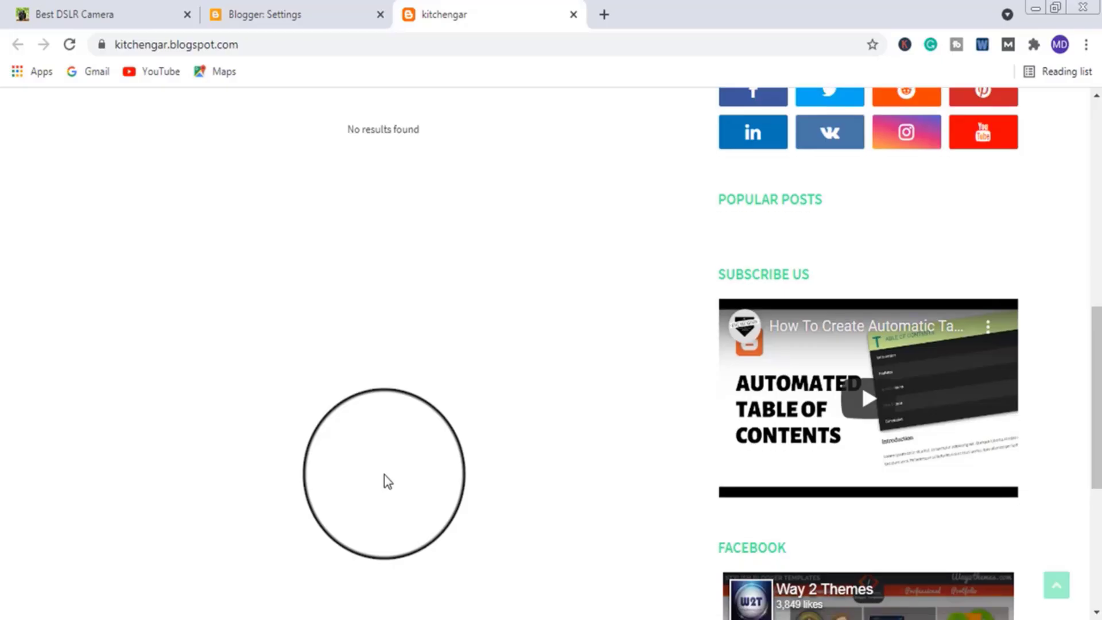
{"action": "scroll", "coordinate": [384, 474], "scroll_direction": "down", "scroll_amount": 8}
{"action": "scroll", "coordinate": [384, 474], "scroll_direction": "up", "scroll_amount": 15}
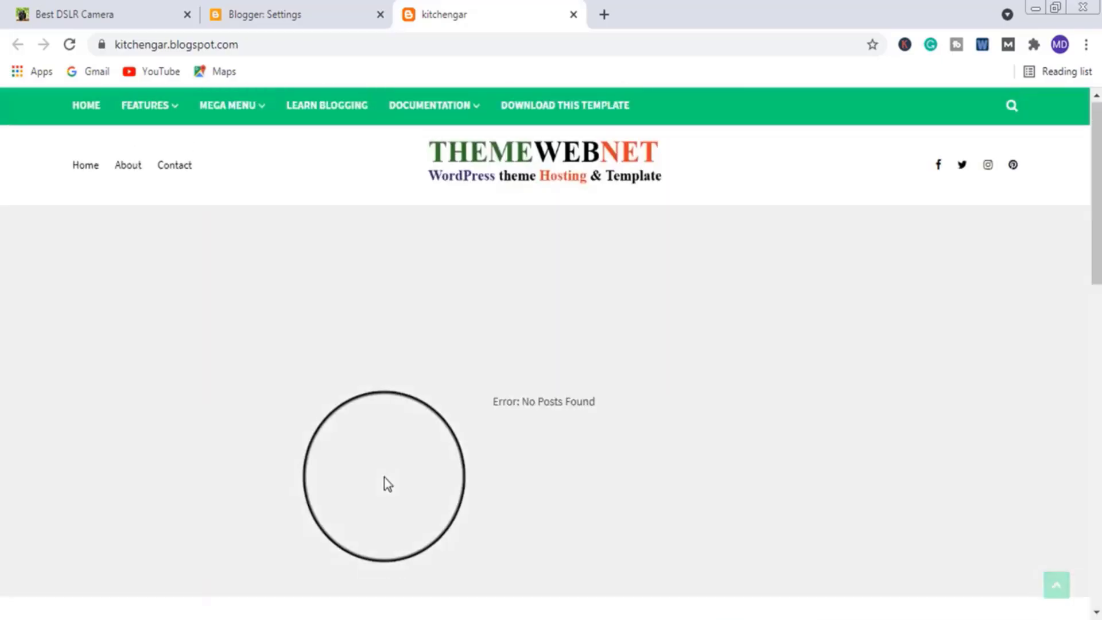
- Switch to the Best DSLR Camera example blog and look through its homepage from the footer upward
{"action": "left_click", "coordinate": [72, 14]}
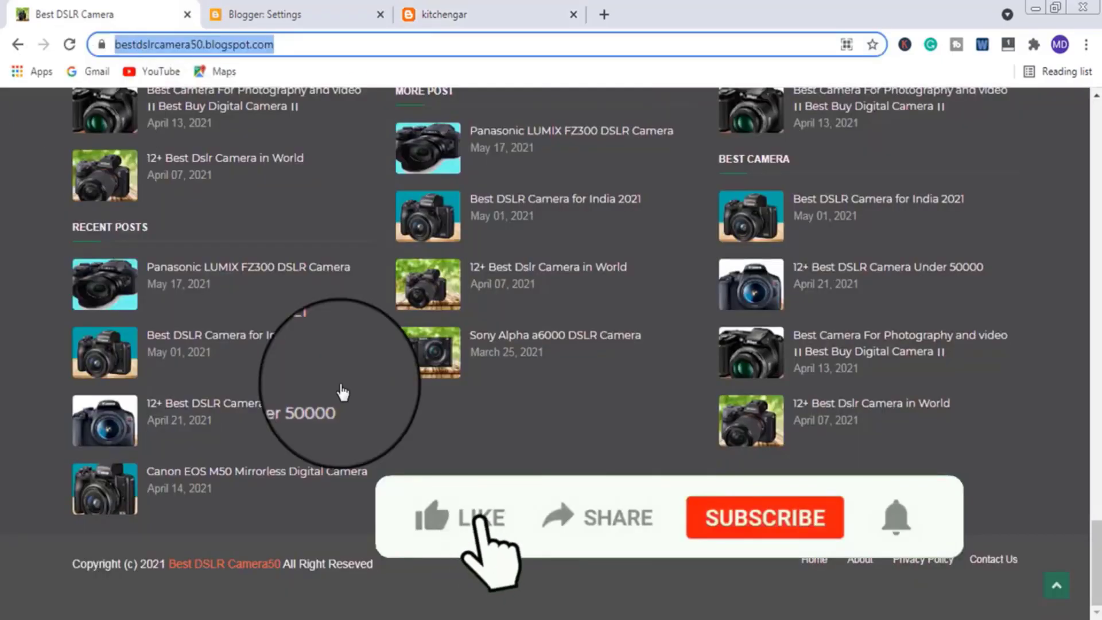
{"action": "scroll", "coordinate": [442, 378], "scroll_direction": "up", "scroll_amount": 12}
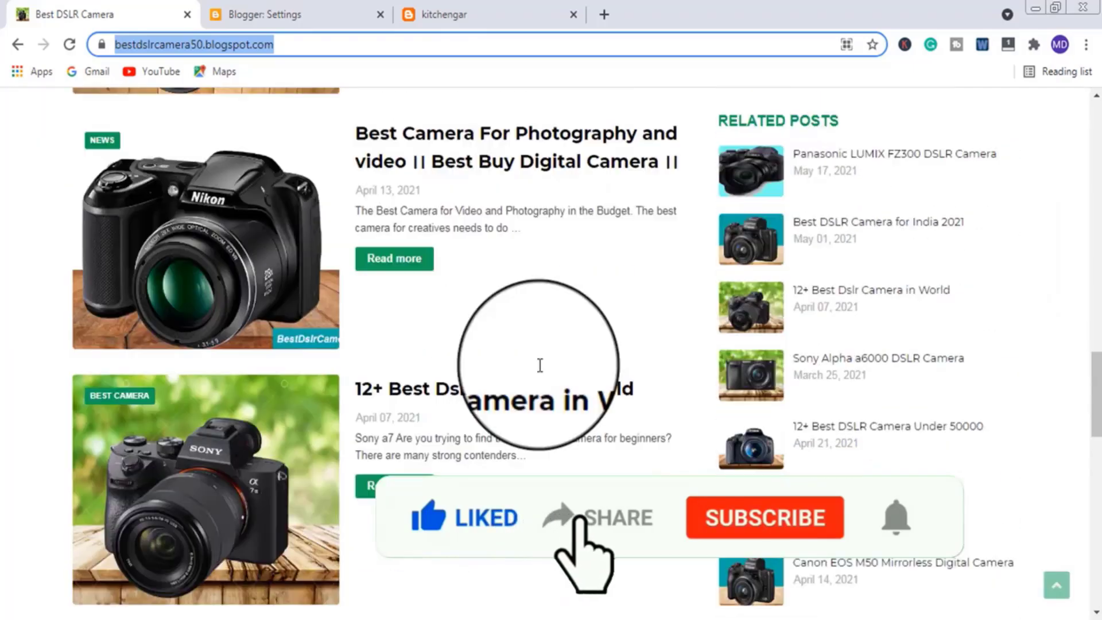
{"action": "scroll", "coordinate": [539, 365], "scroll_direction": "up", "scroll_amount": 5}
- Examine the example blog's "Best Camera For Photography and video" post down to its related posts, and return to the kitchengar blog
{"action": "left_click", "coordinate": [451, 446]}
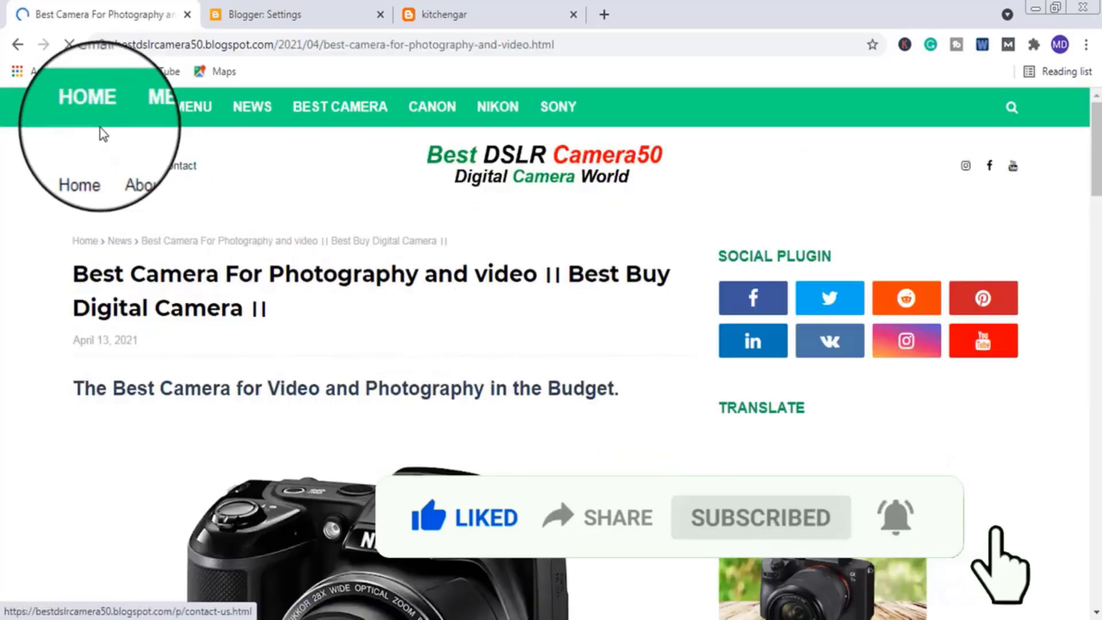
{"action": "scroll", "coordinate": [315, 413], "scroll_direction": "down", "scroll_amount": 6}
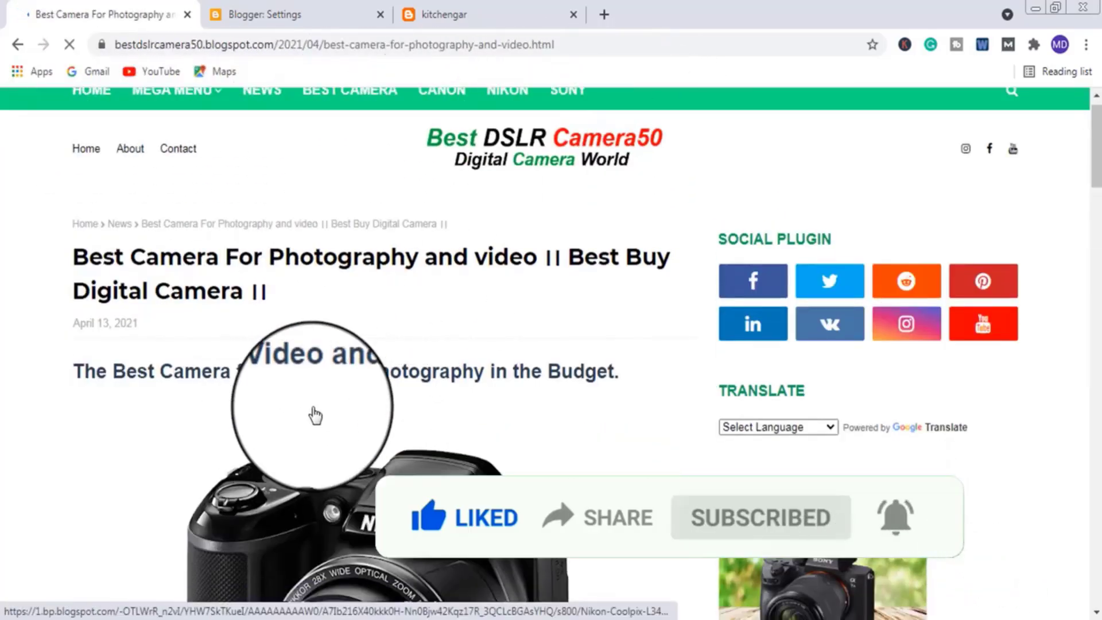
{"action": "scroll", "coordinate": [335, 406], "scroll_direction": "down", "scroll_amount": 15}
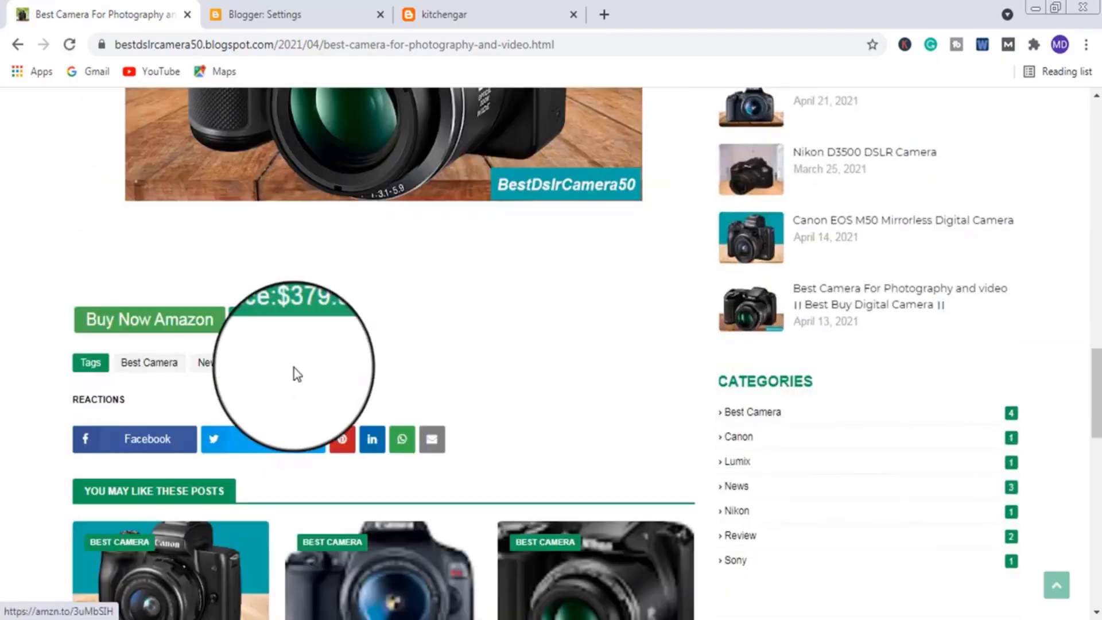
{"action": "scroll", "coordinate": [277, 483], "scroll_direction": "down", "scroll_amount": 5}
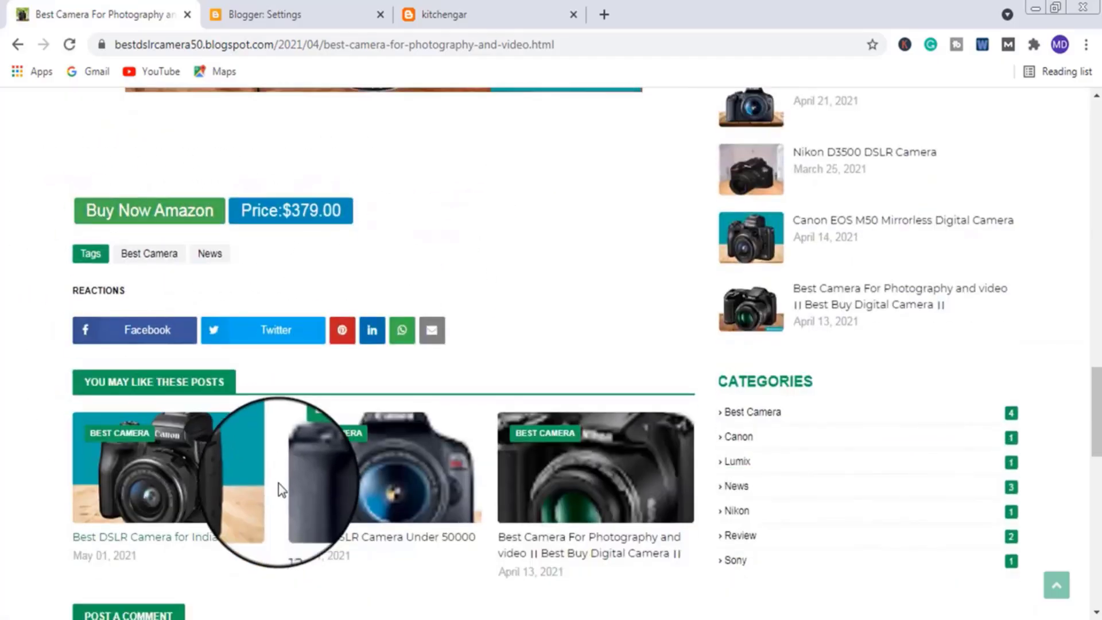
{"action": "scroll", "coordinate": [301, 482], "scroll_direction": "up", "scroll_amount": 20}
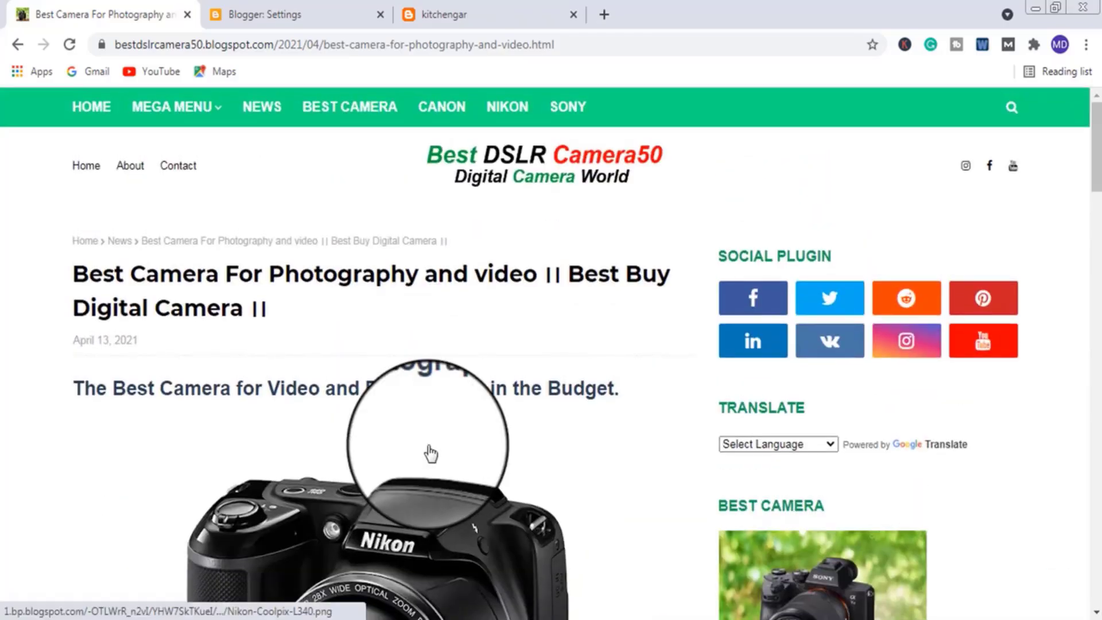
{"action": "left_click", "coordinate": [456, 14]}
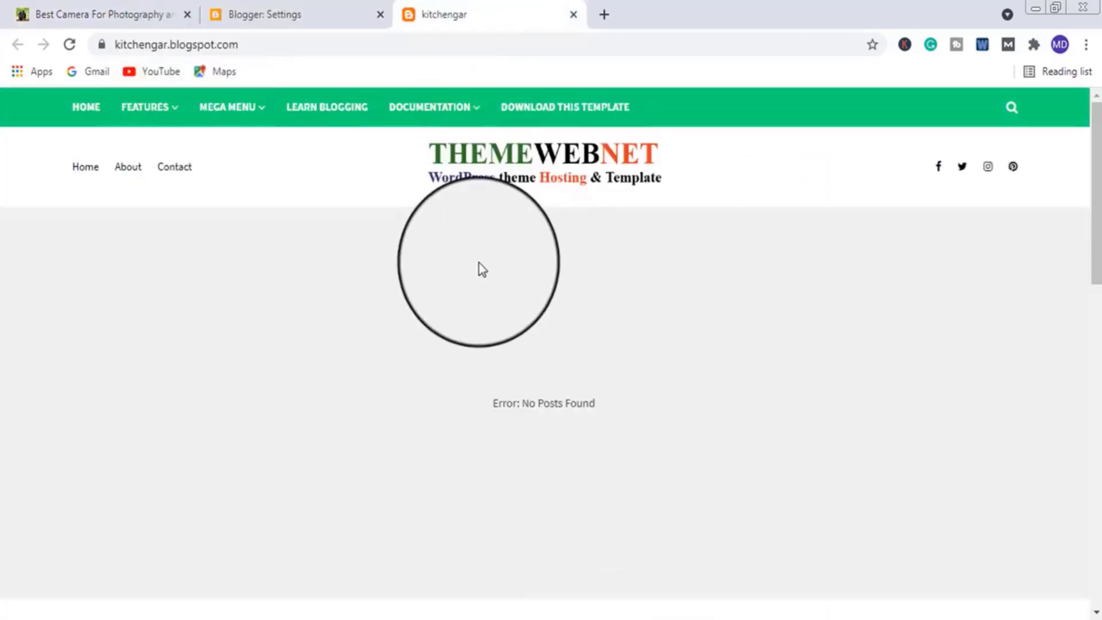